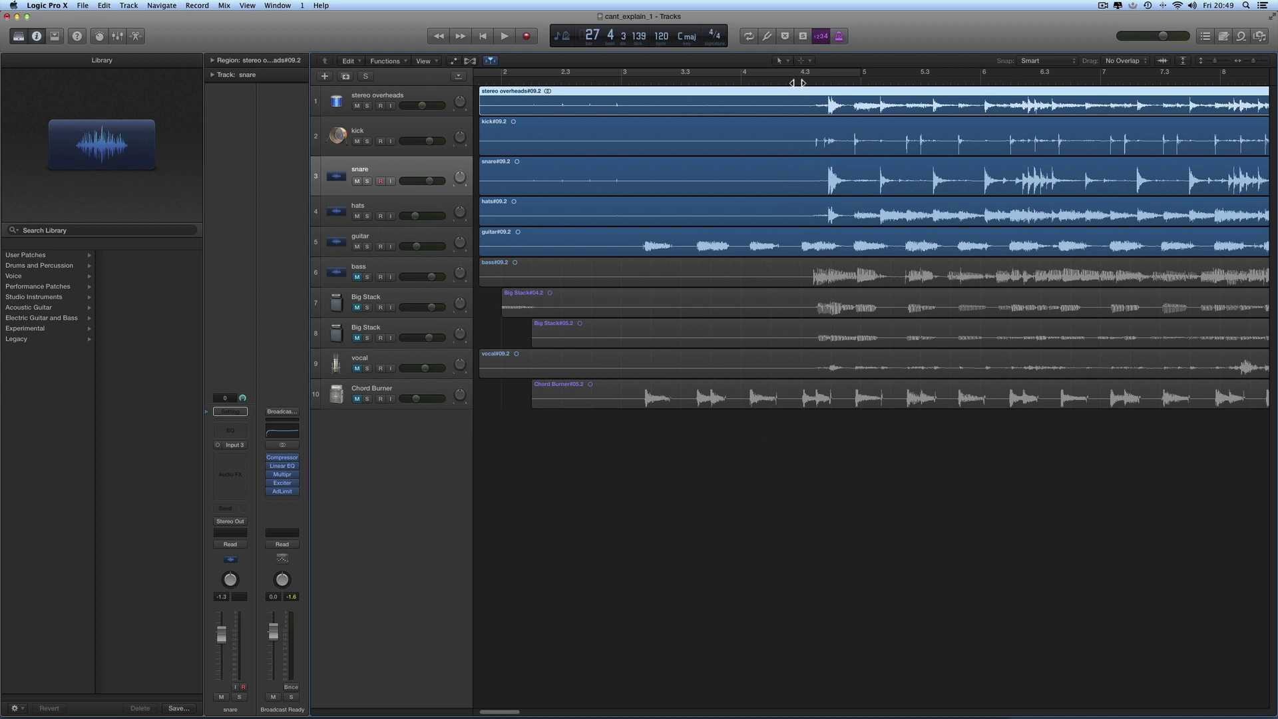
Place the playhead at bar 4.3, just before the drums enter, and mute the guitar track.
click(795, 82)
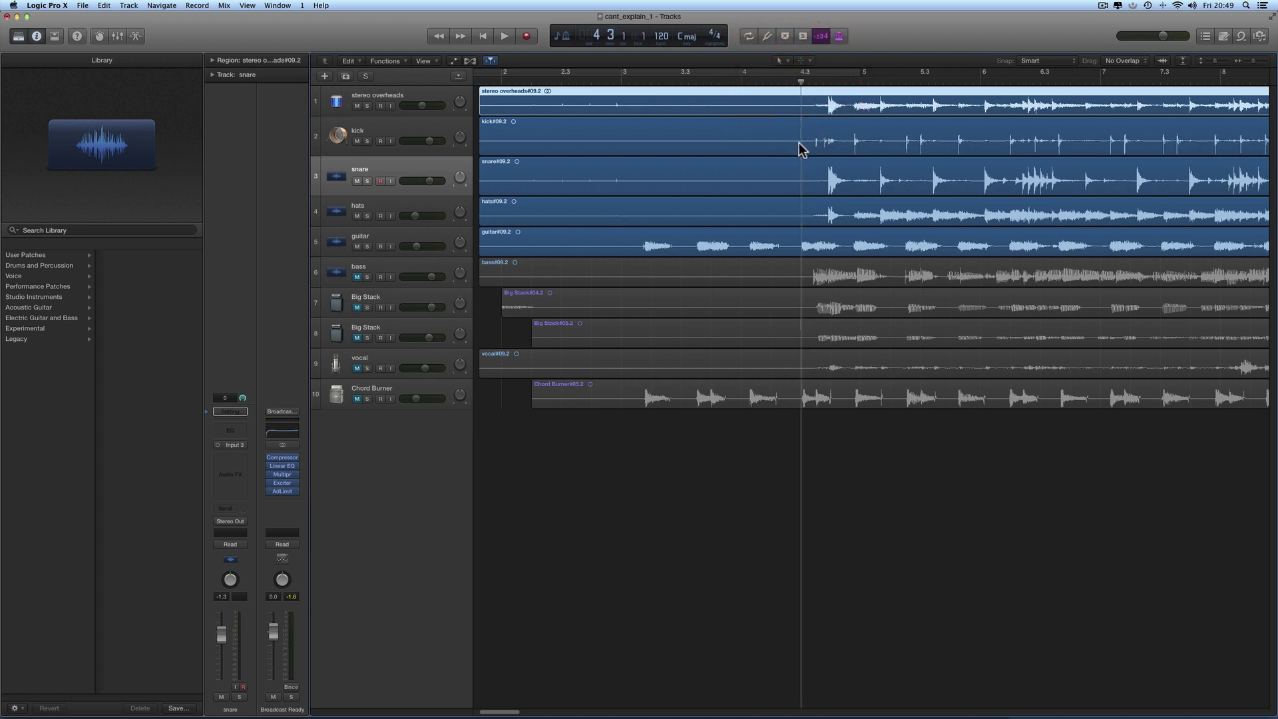
click(357, 246)
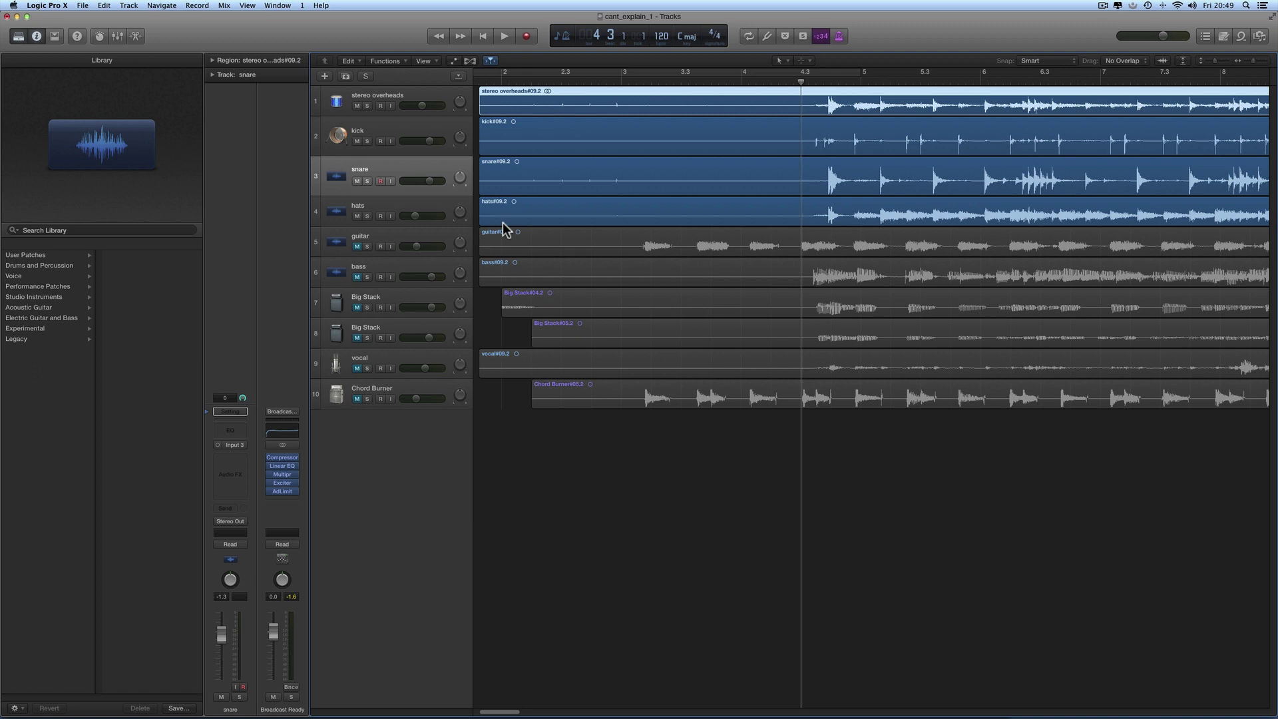
scroll(672, 217, right, 3)
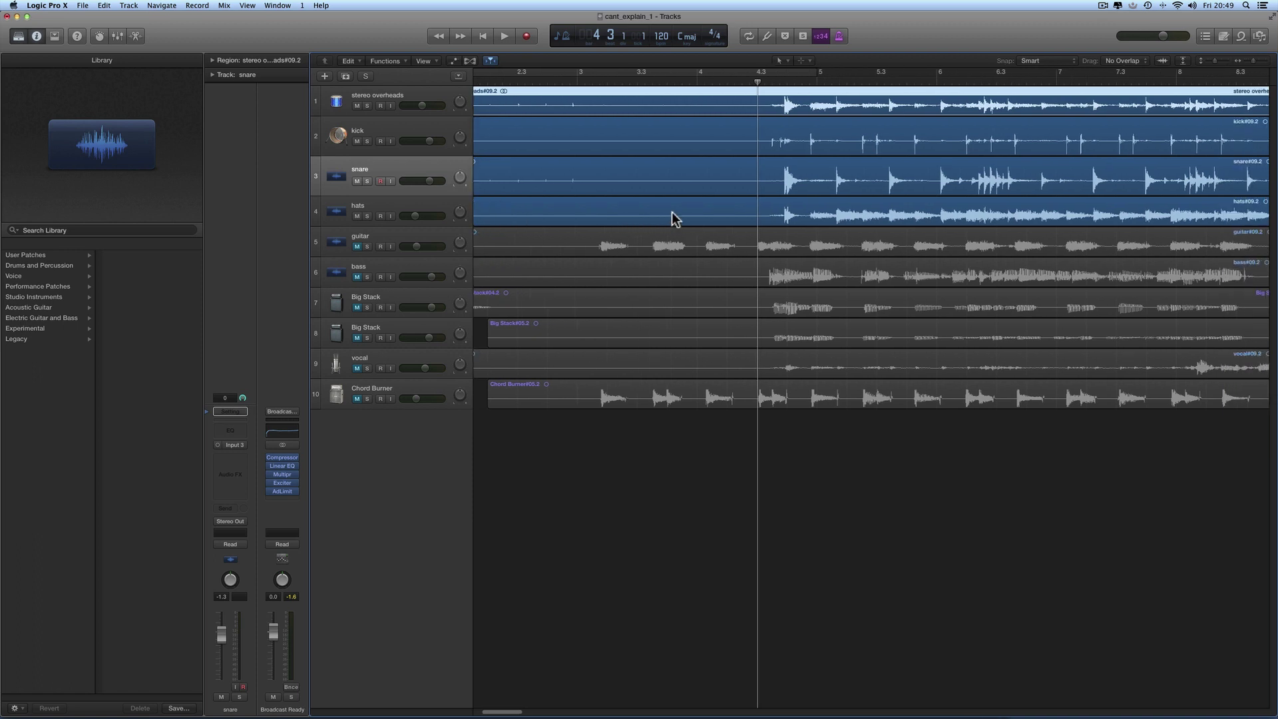
scroll(673, 216, right, 5)
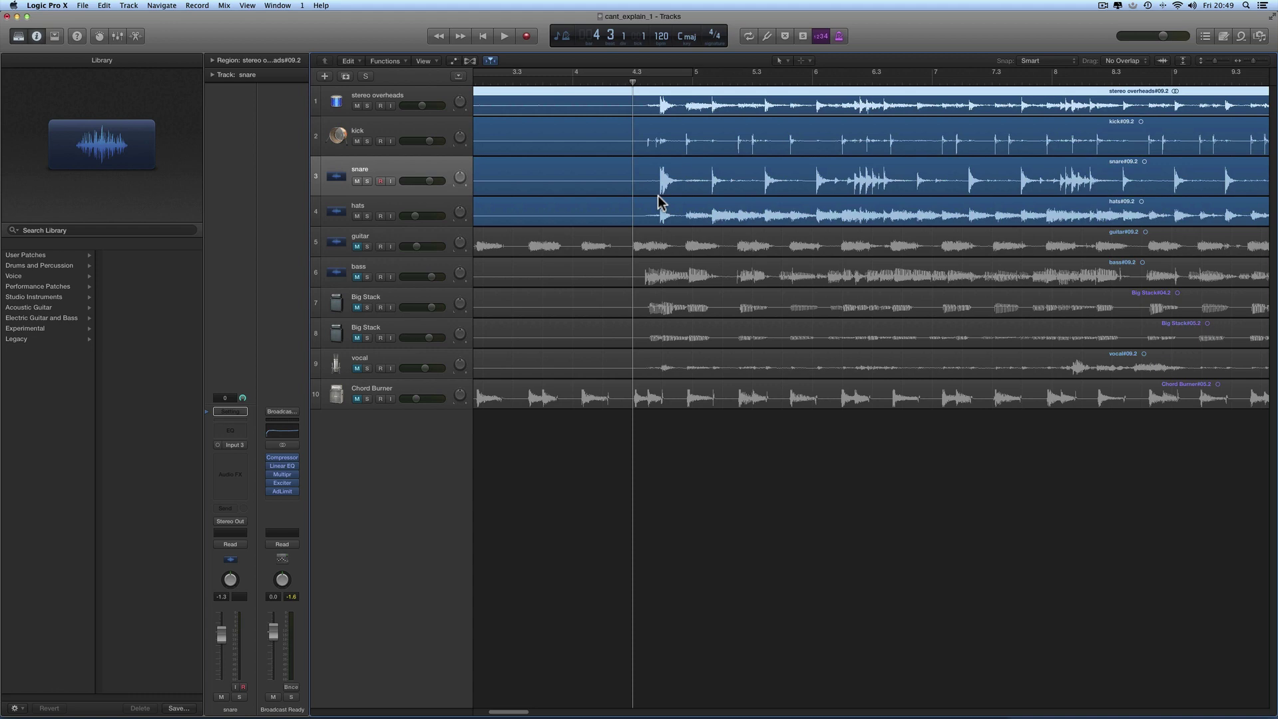
Audition the stereo overheads track in solo, return the playhead to bar 4.3, and remove the solo.
click(433, 94)
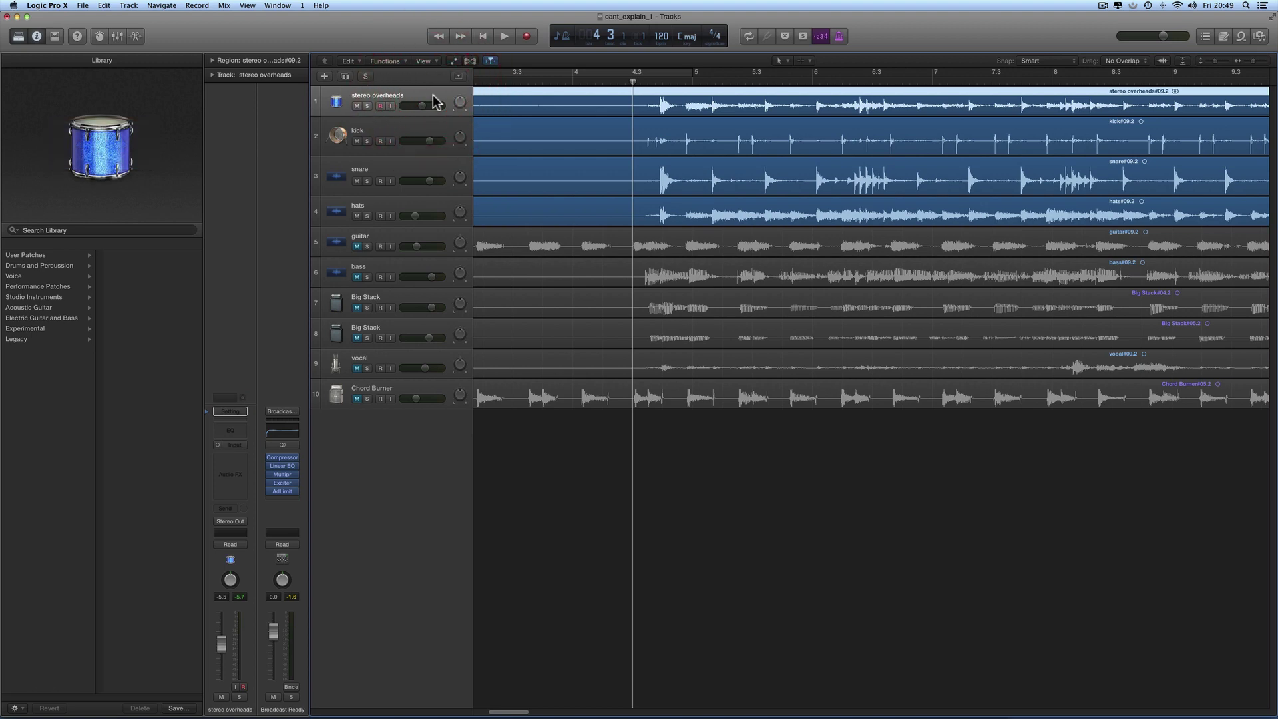
click(368, 106)
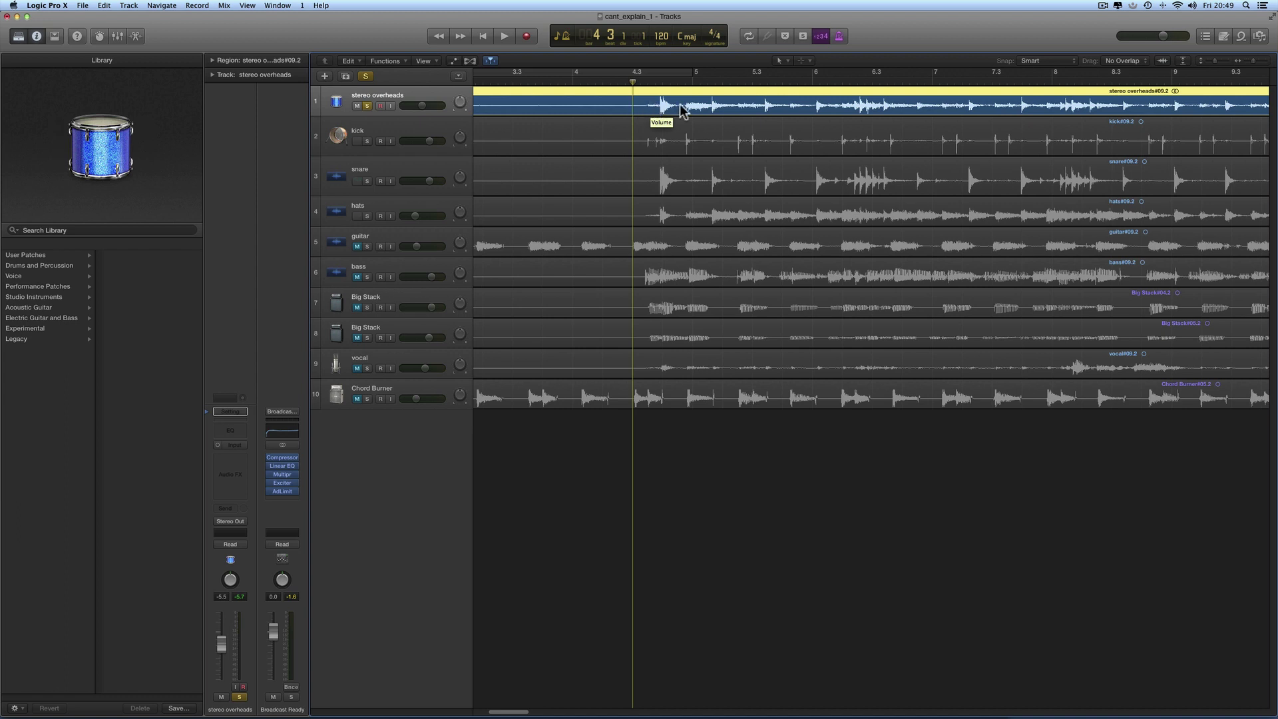
click(505, 37)
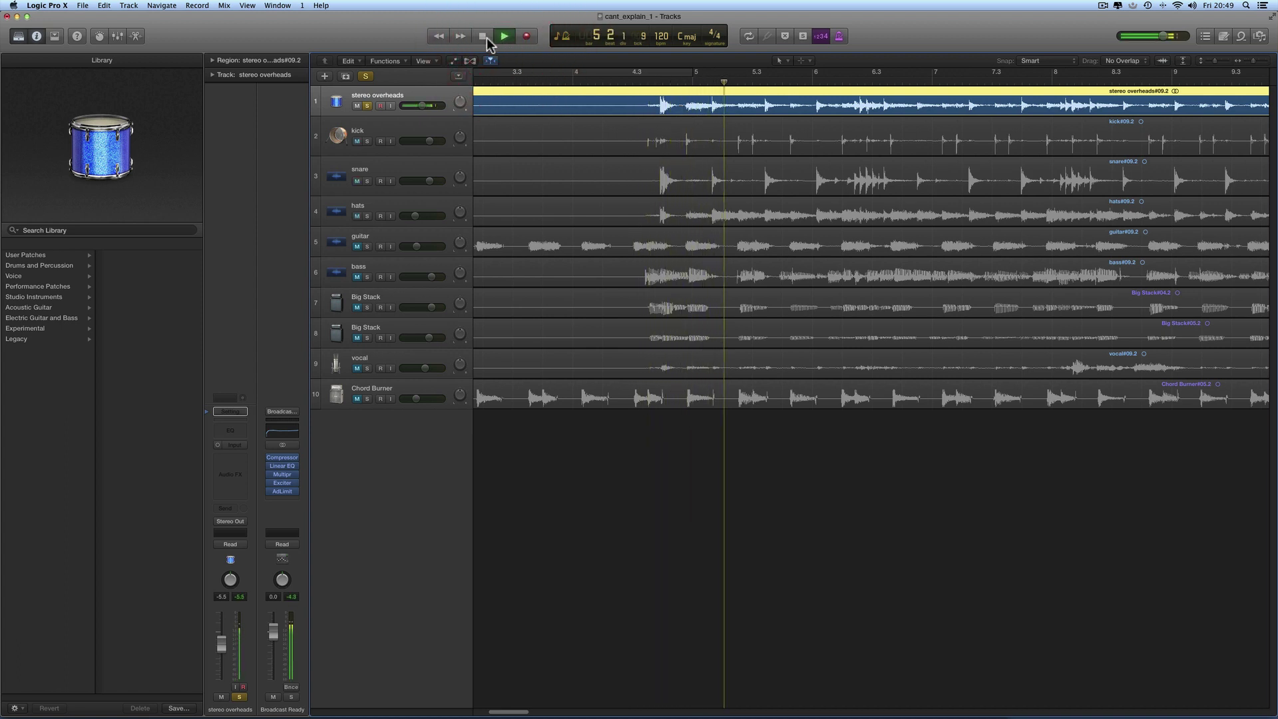
click(484, 38)
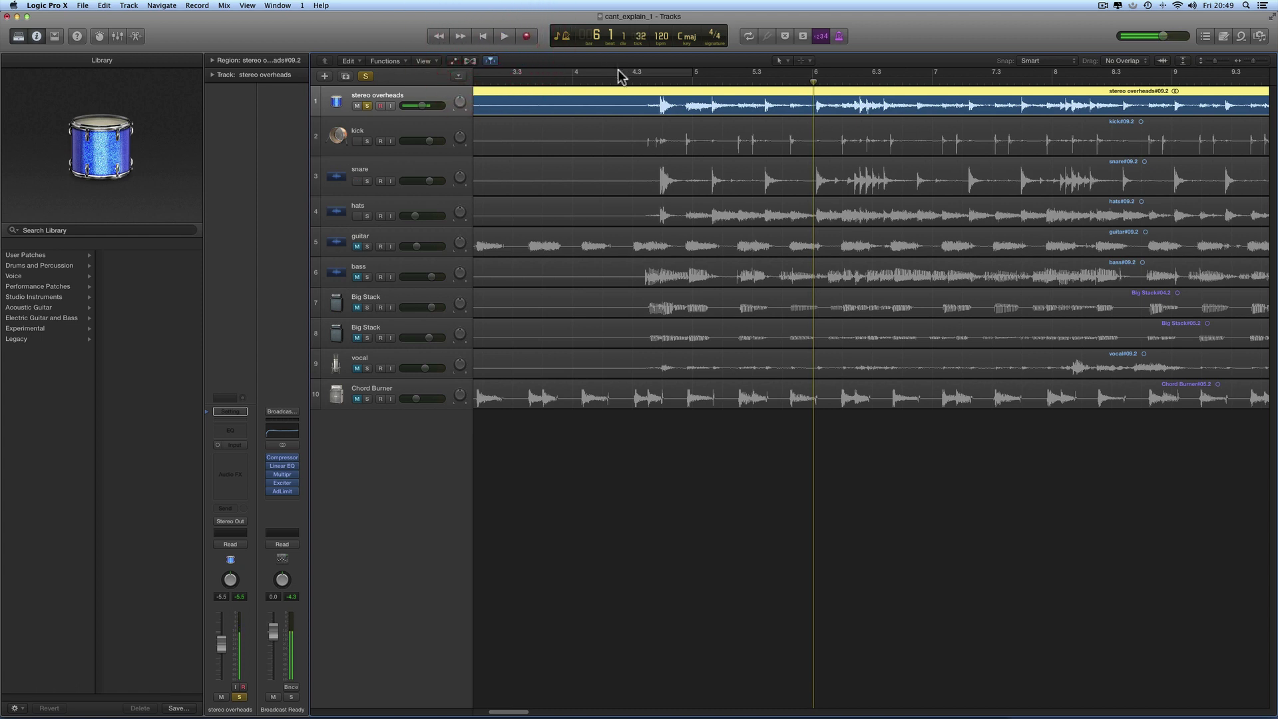
click(642, 81)
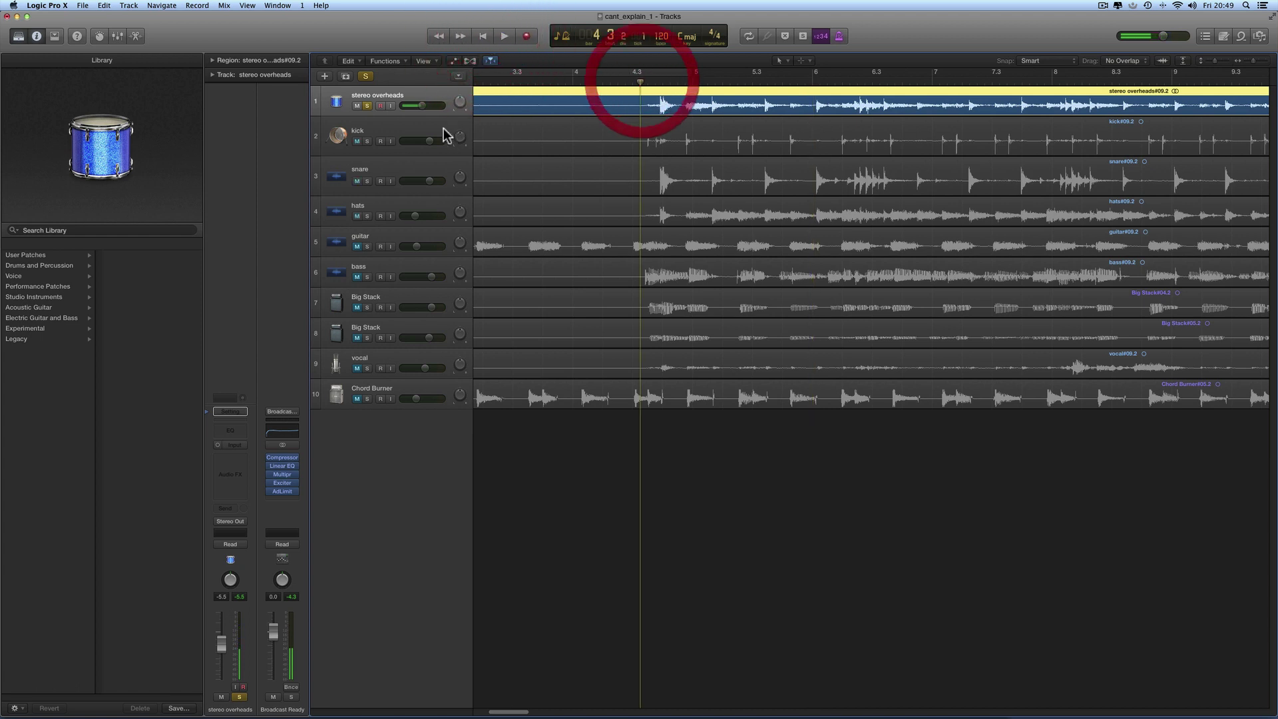
click(368, 109)
Solo the kick track, play it from around bar 4.3, and remove its solo.
click(371, 141)
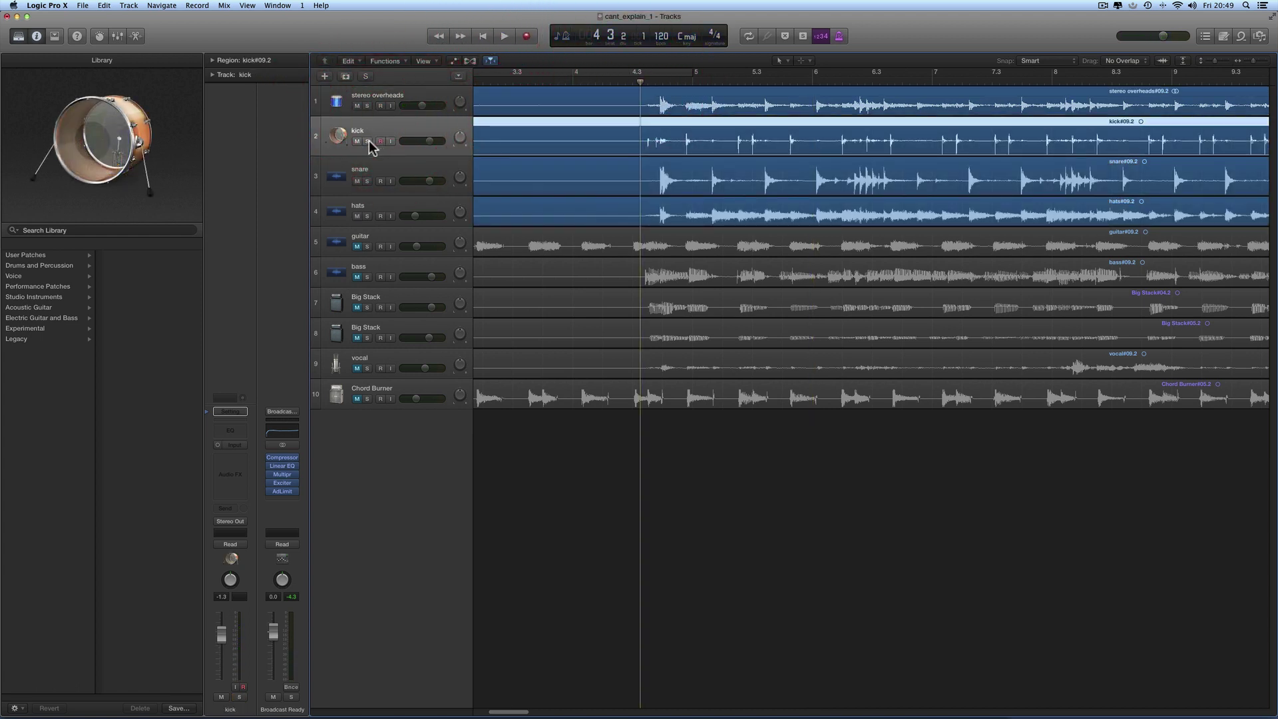
click(368, 141)
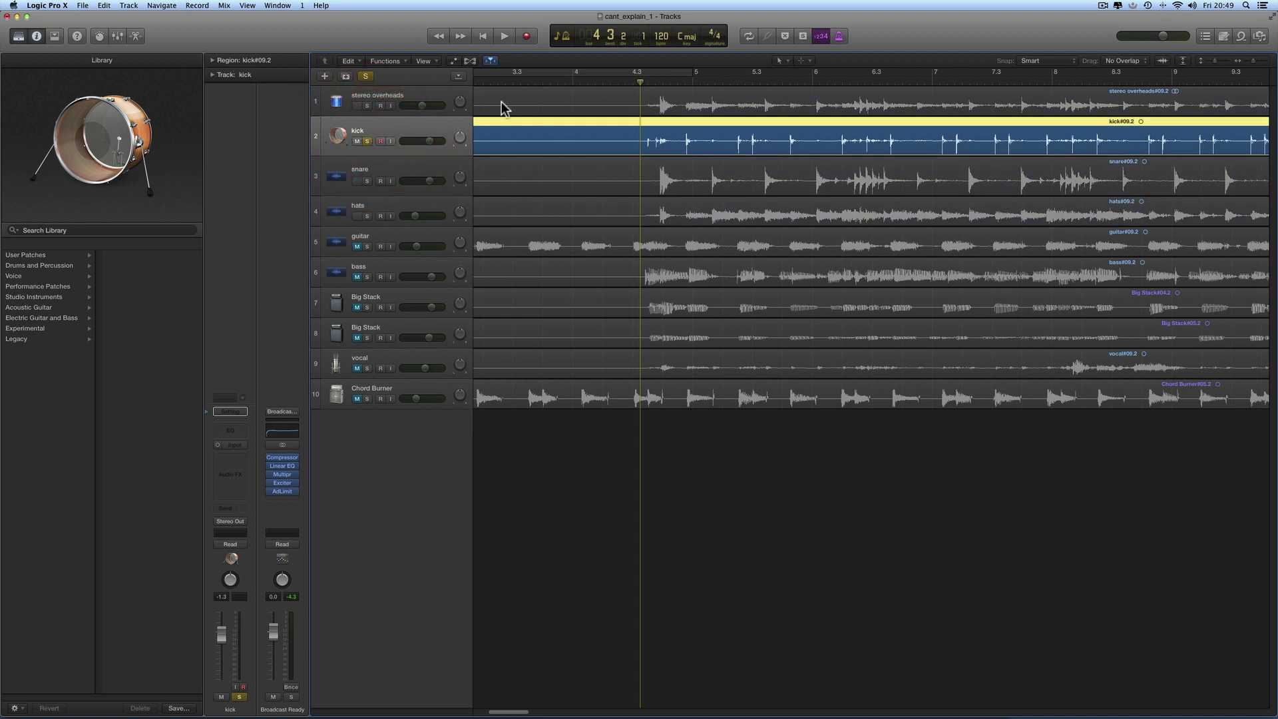
click(504, 38)
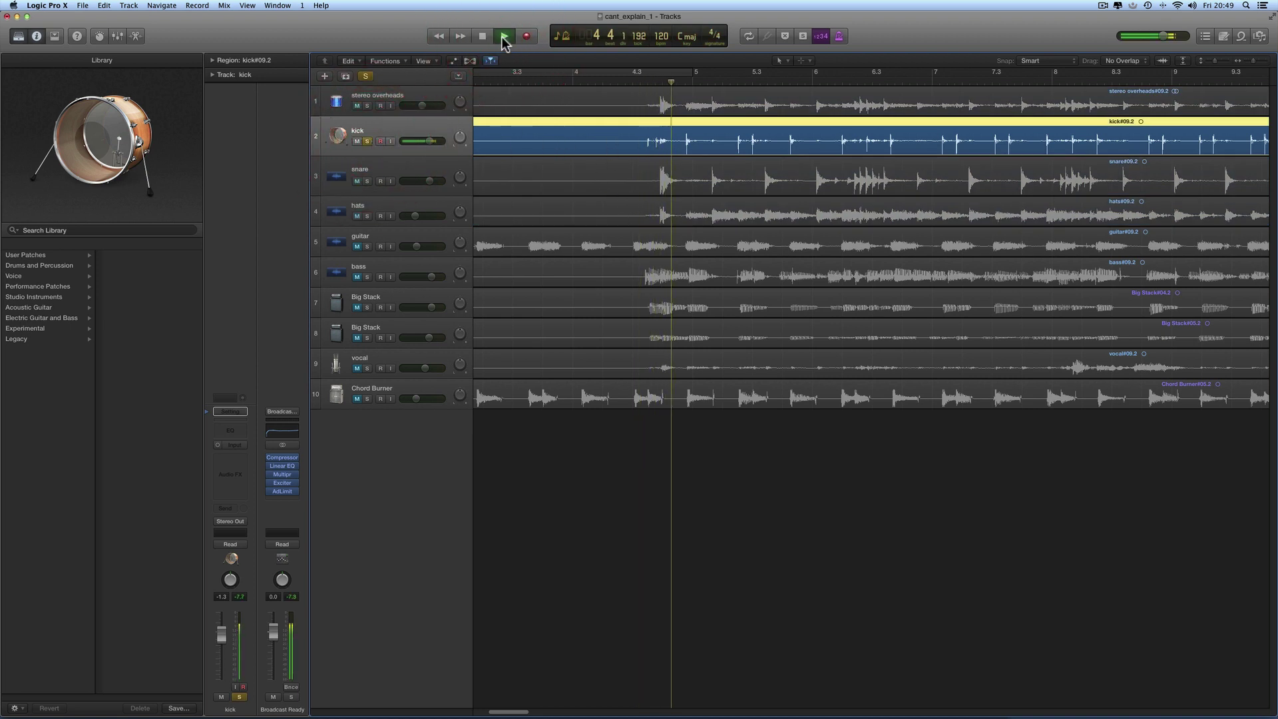
click(483, 36)
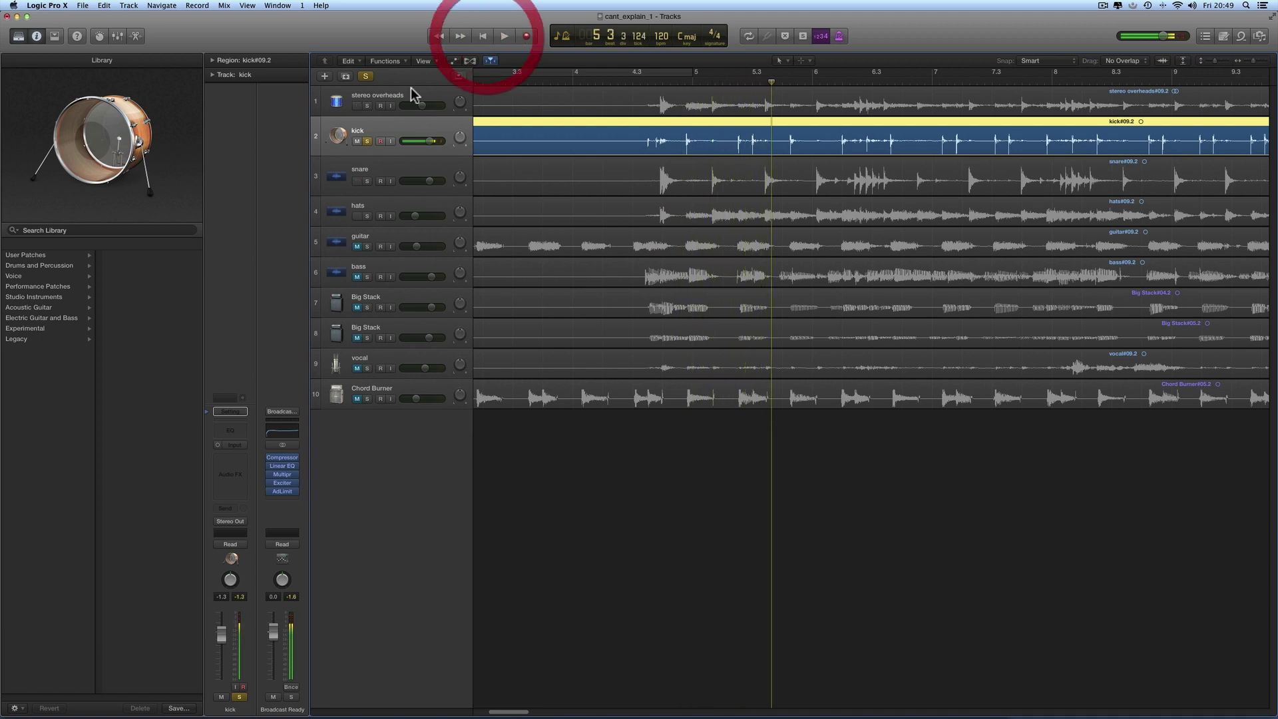
click(367, 141)
Solo the snare track and play a short passage of it.
click(400, 172)
click(367, 181)
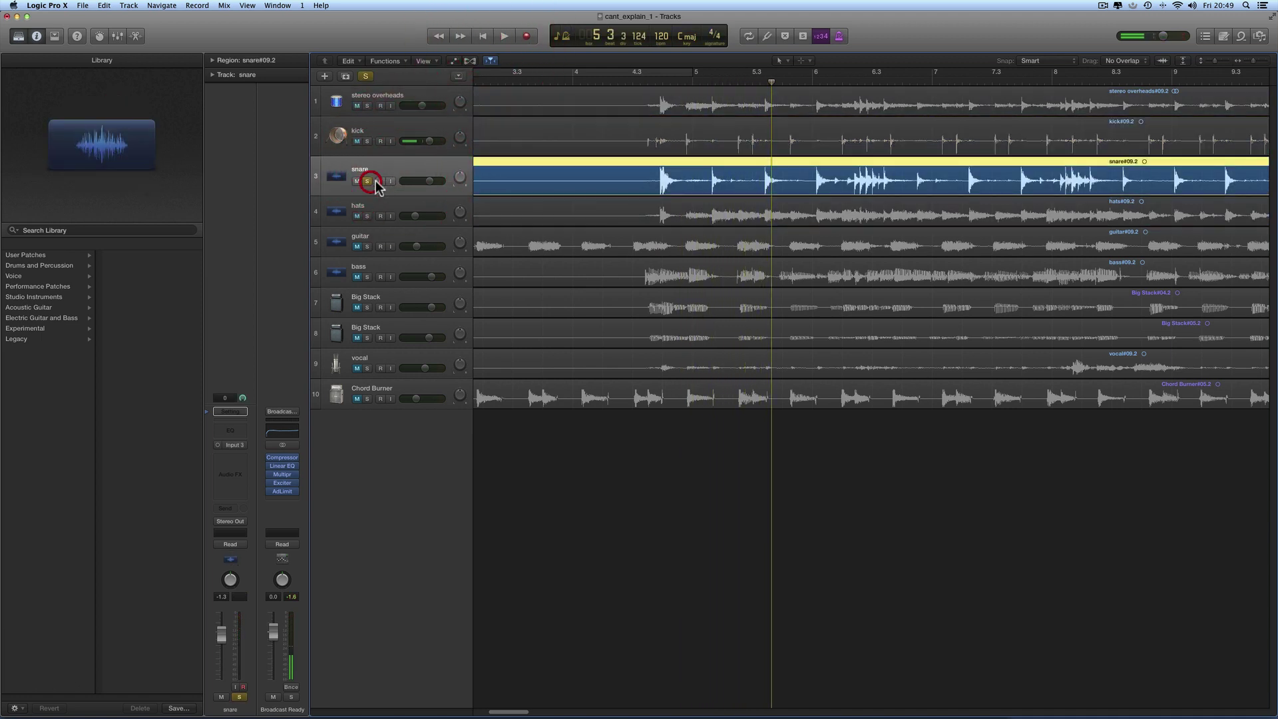
click(504, 36)
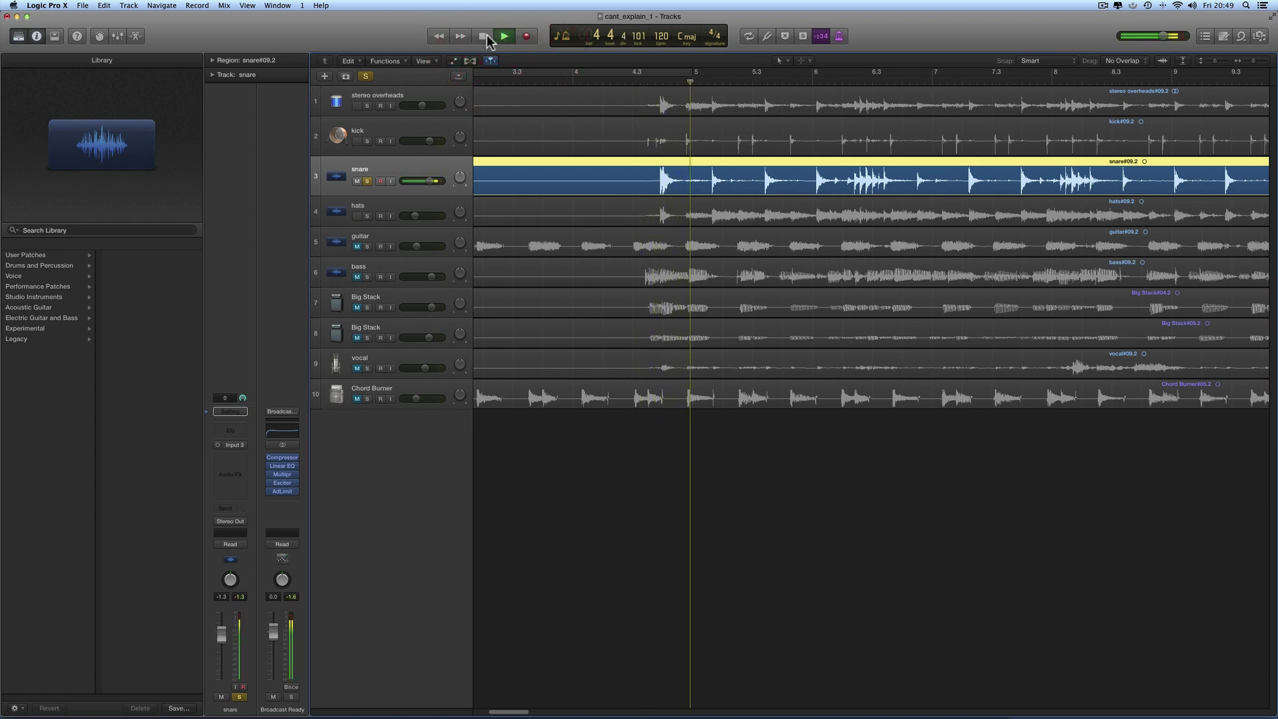
click(484, 36)
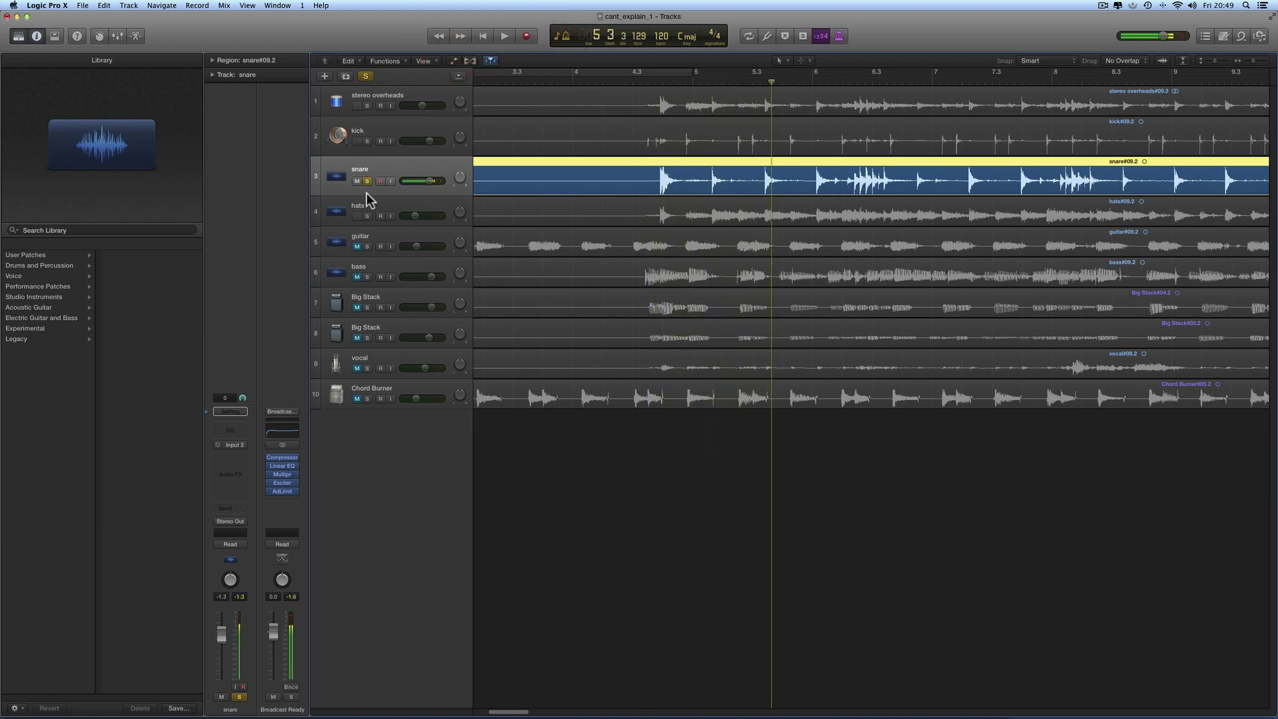
Lower the hats track's volume to -14.4 dB and audition the track in solo from just before bar 4.3.
click(367, 215)
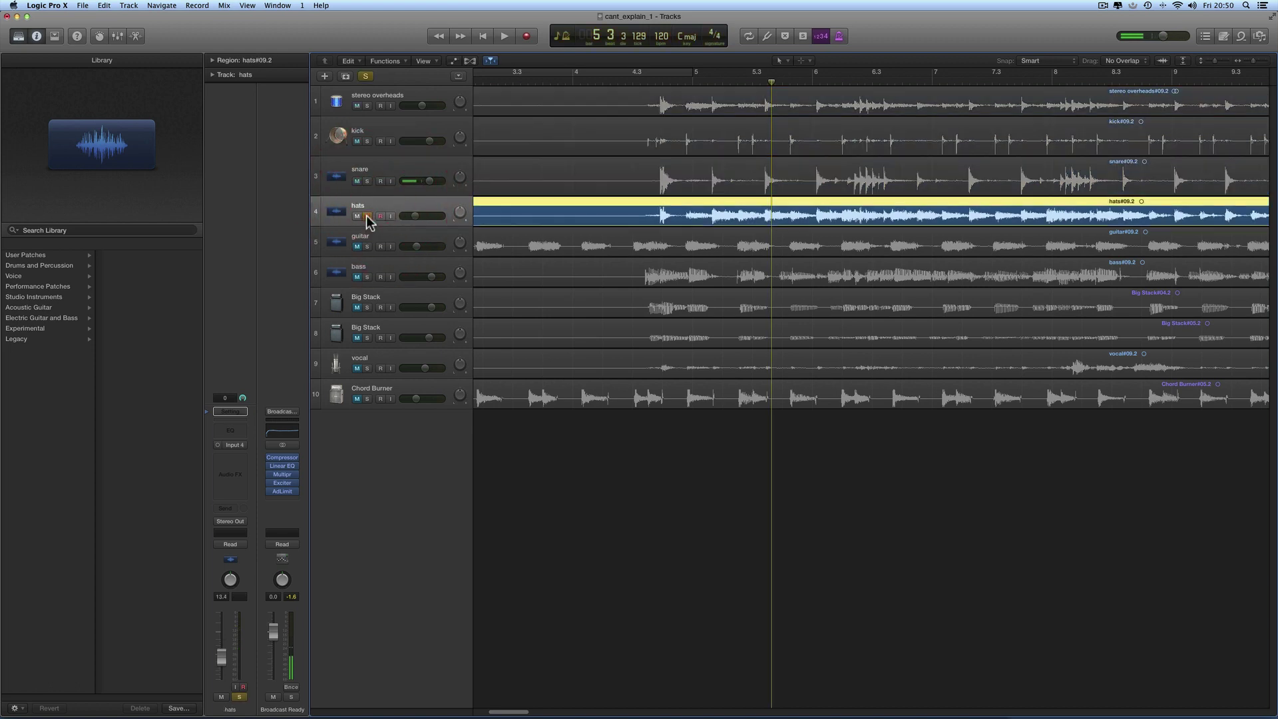
click(625, 80)
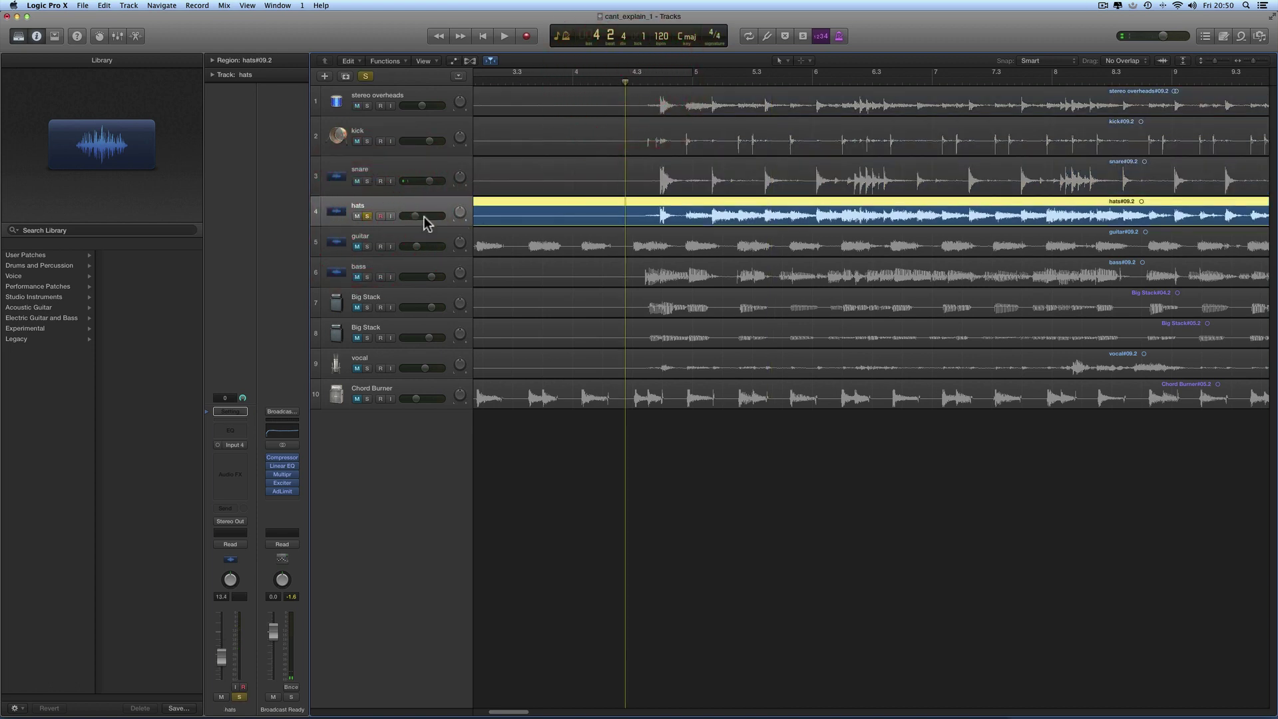
drag(411, 215, 410, 217)
key(space)
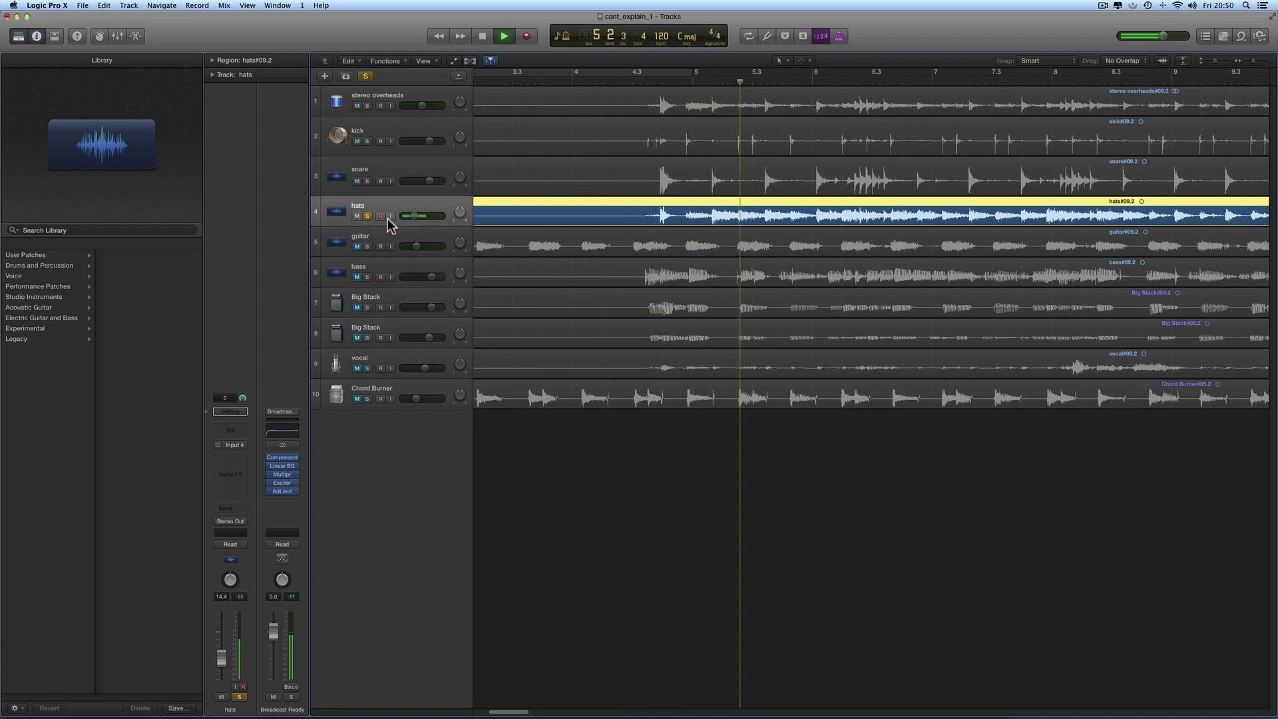
key(space)
click(368, 217)
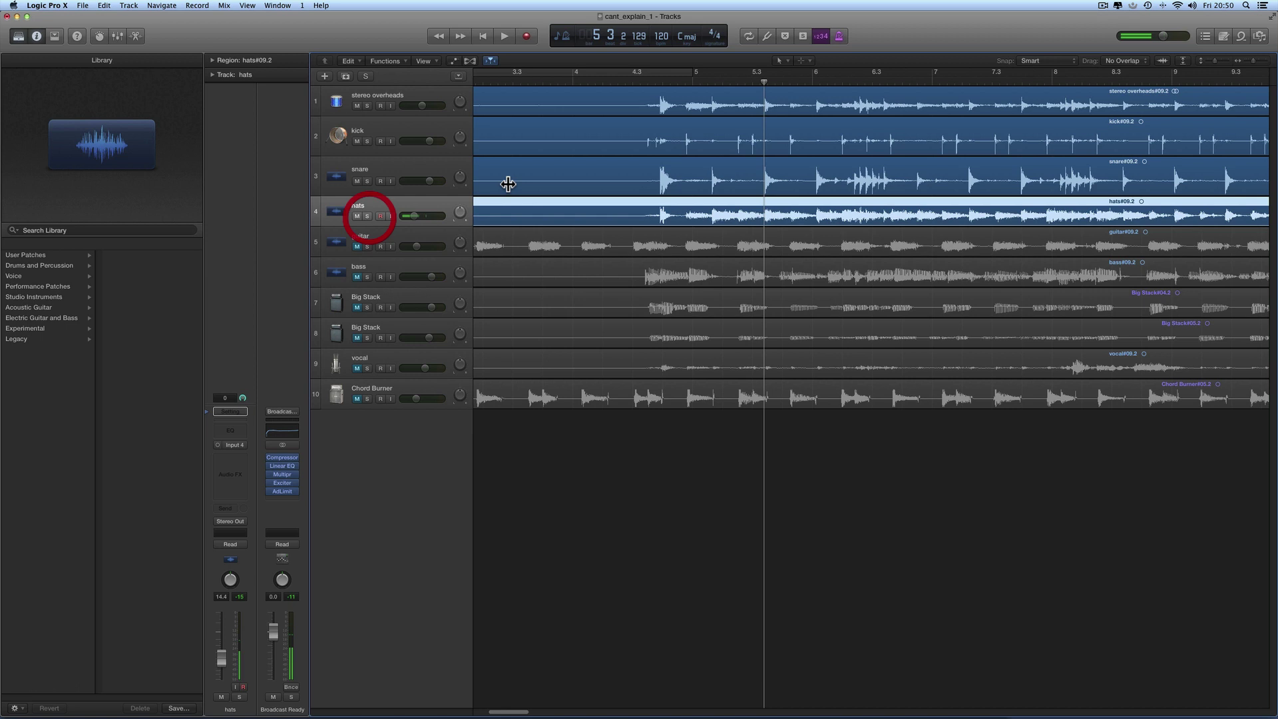
Nudge the stereo overheads volume up slightly and play all four drum tracks together from just before bar 4.3.
click(625, 82)
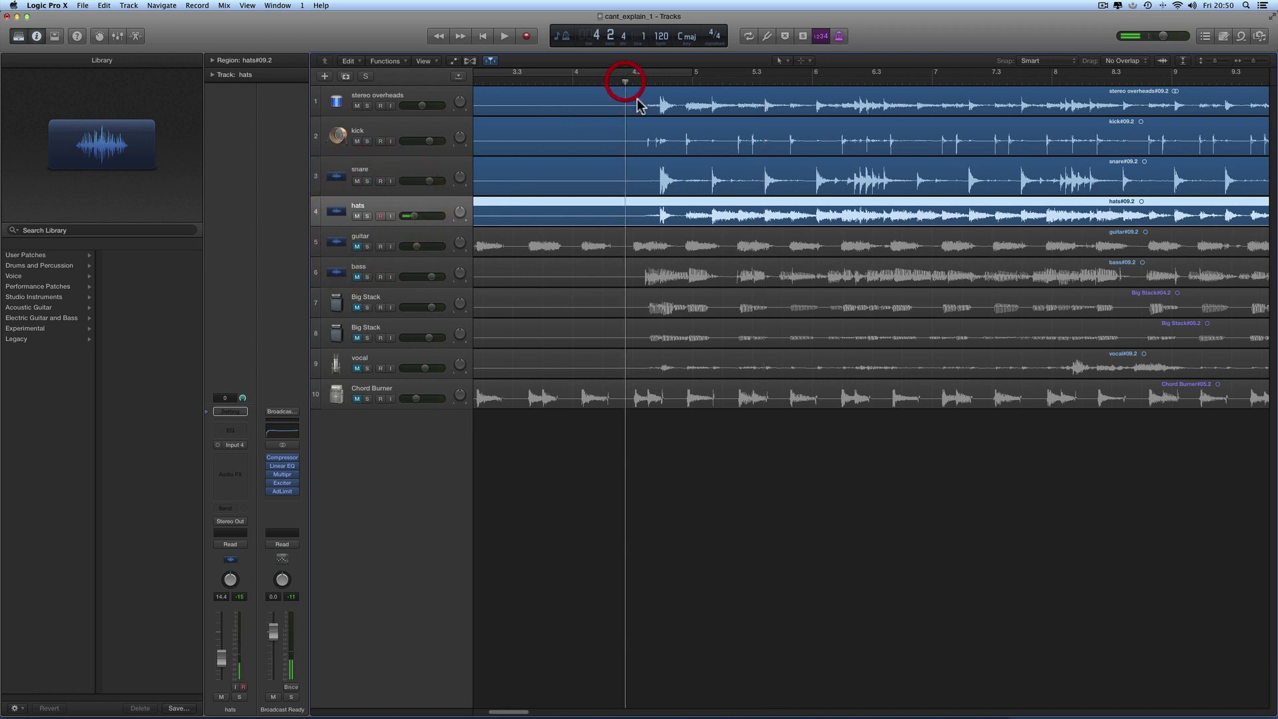
click(425, 104)
key(space)
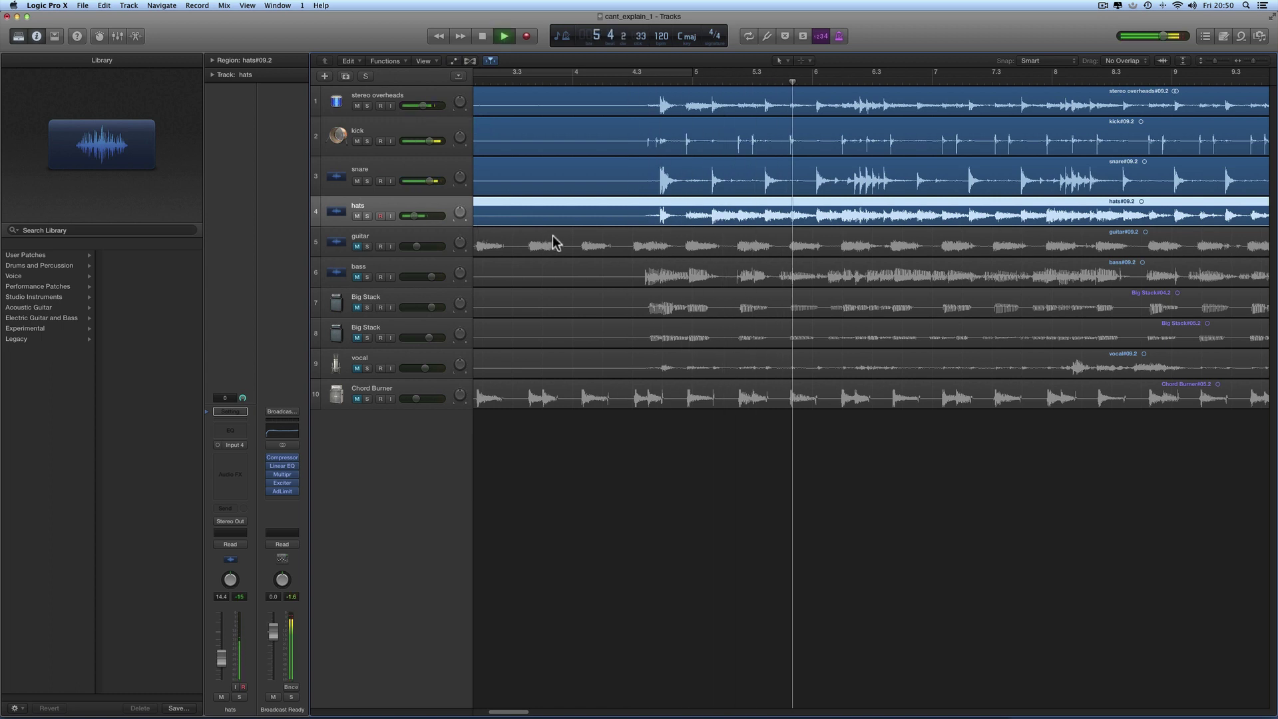
key(space)
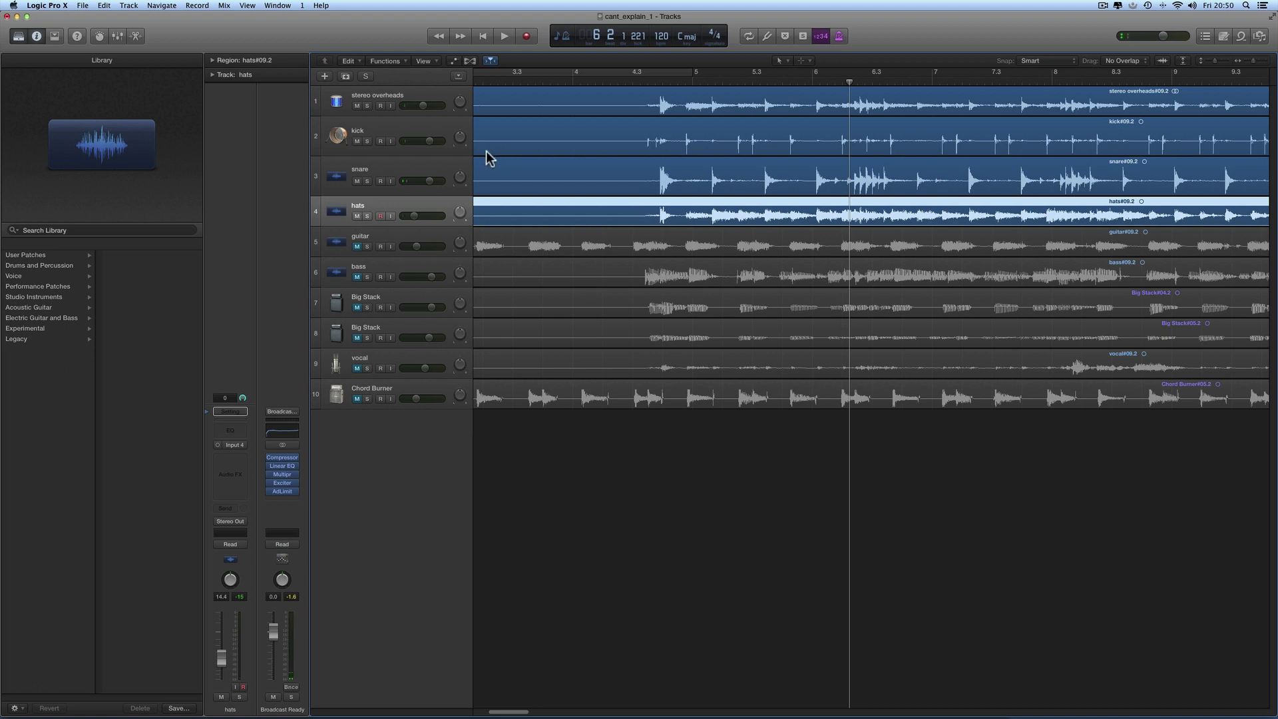
Start Replace or Double Drum Track on the kick track and move its dialog clear of the kick tracks.
click(414, 126)
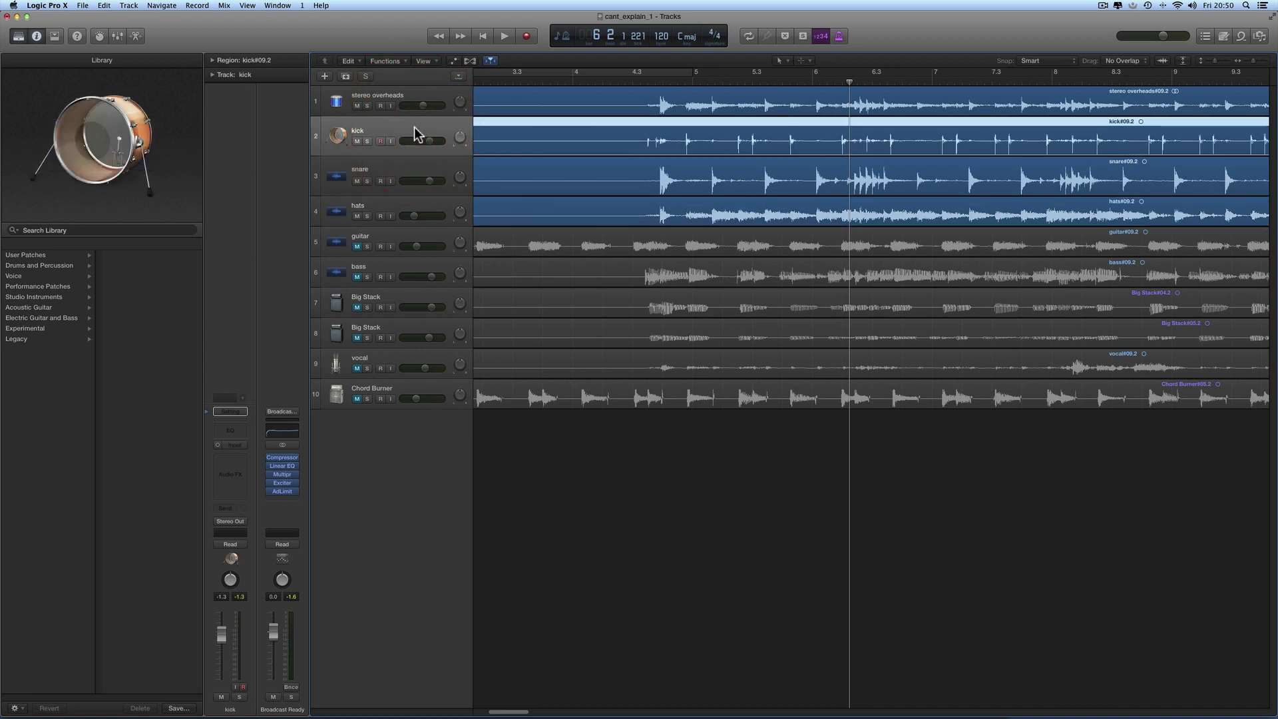
click(127, 6)
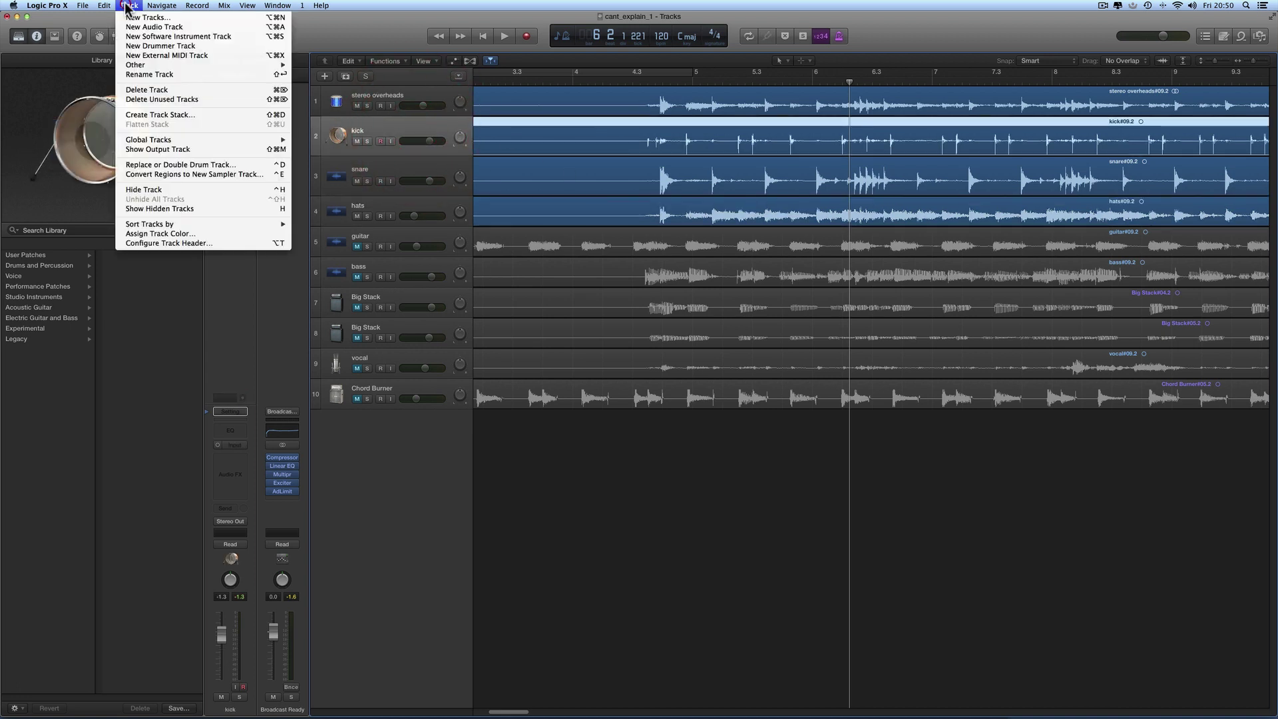
click(181, 165)
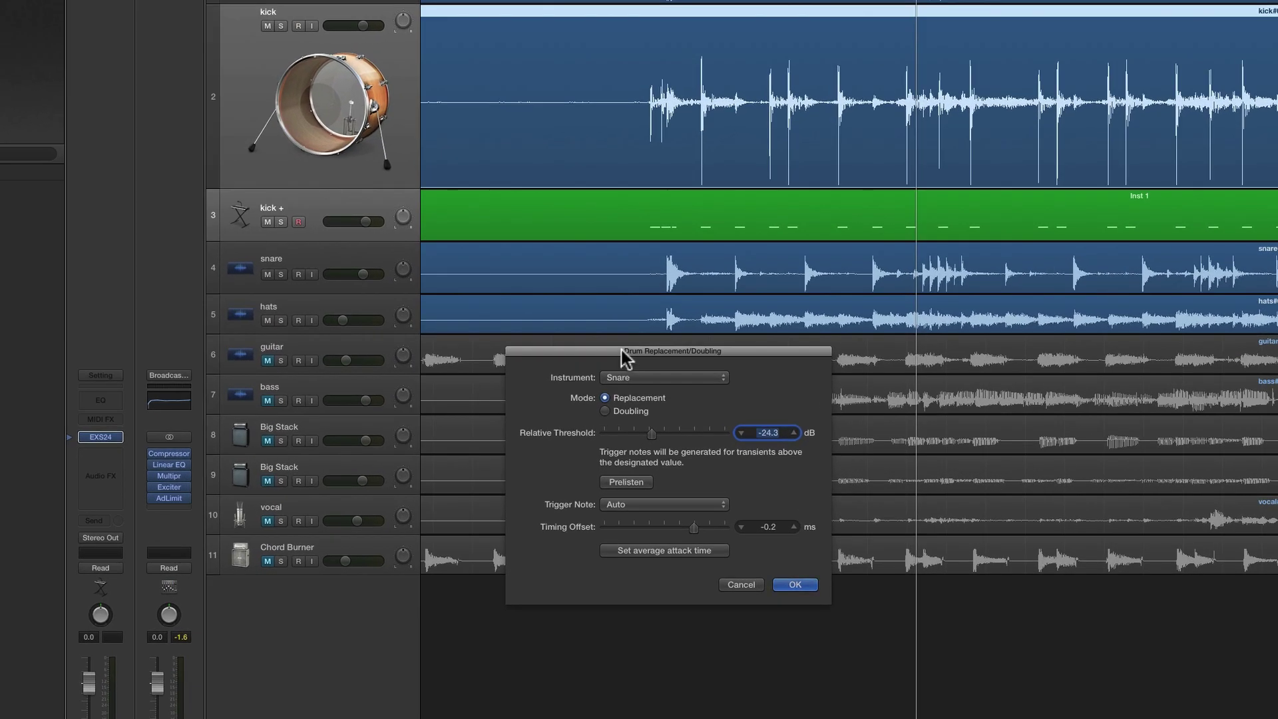
drag(623, 366, 606, 295)
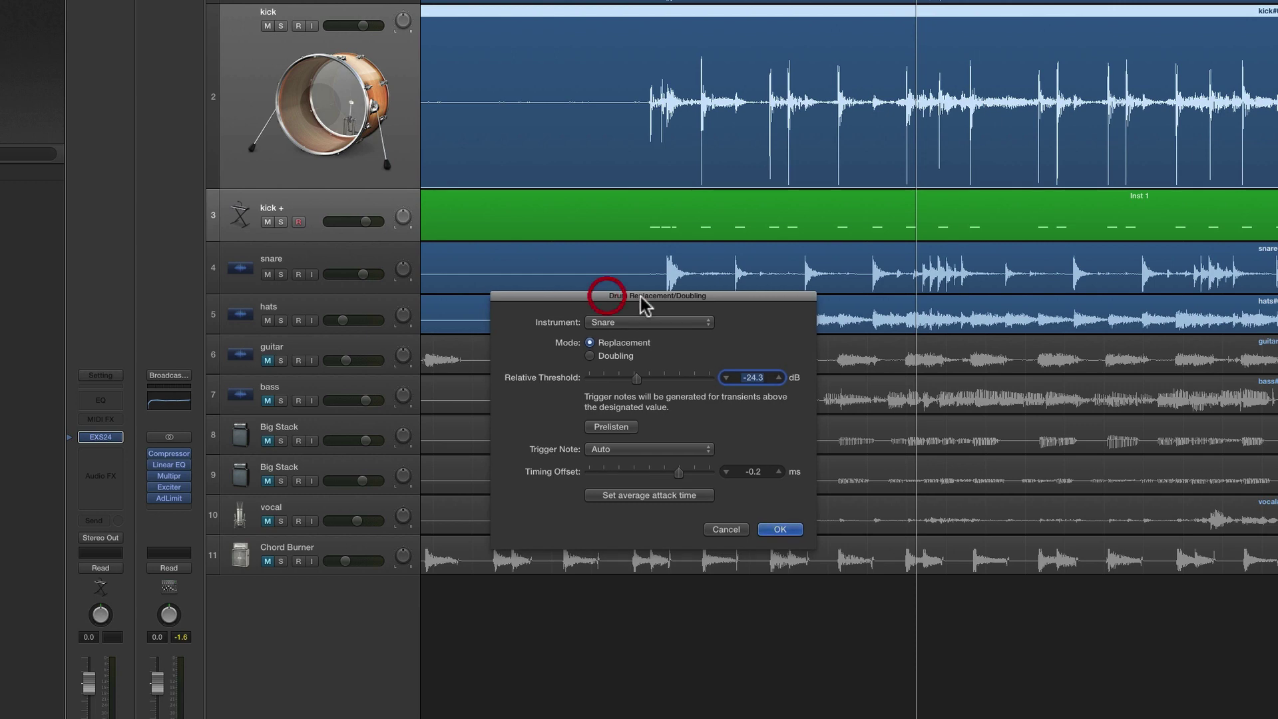
click(367, 208)
click(402, 144)
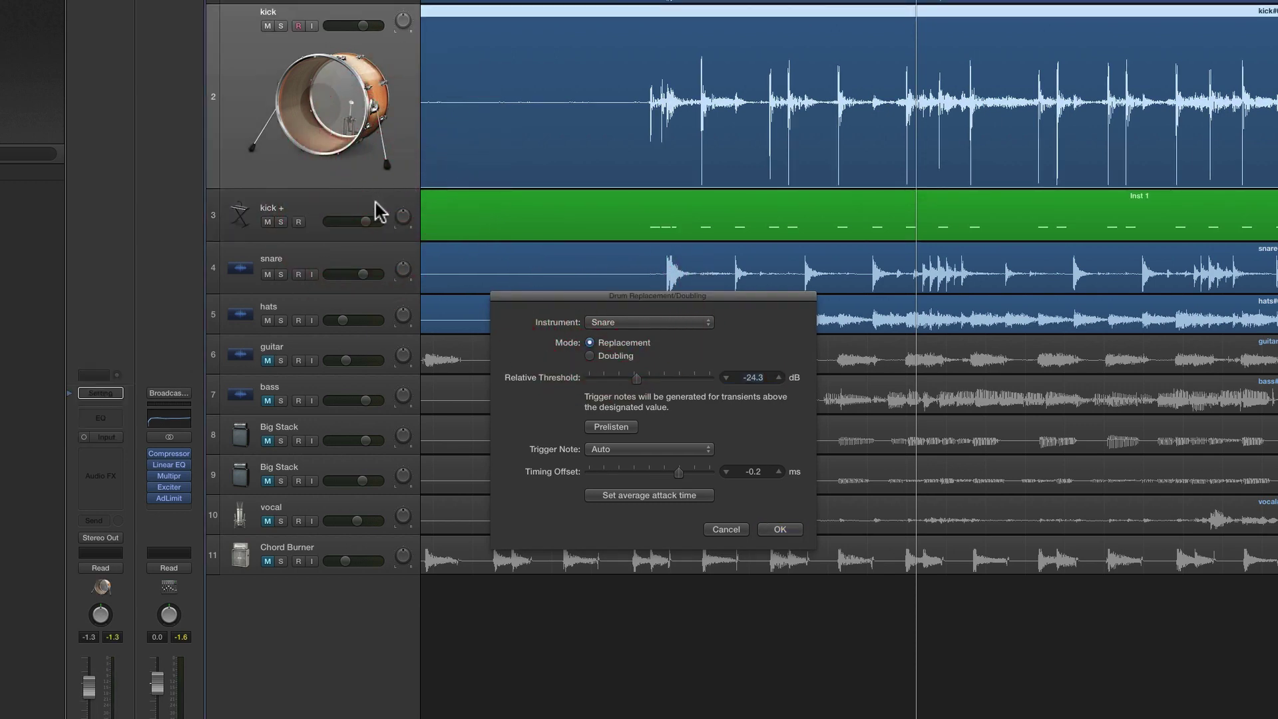
click(721, 108)
click(675, 224)
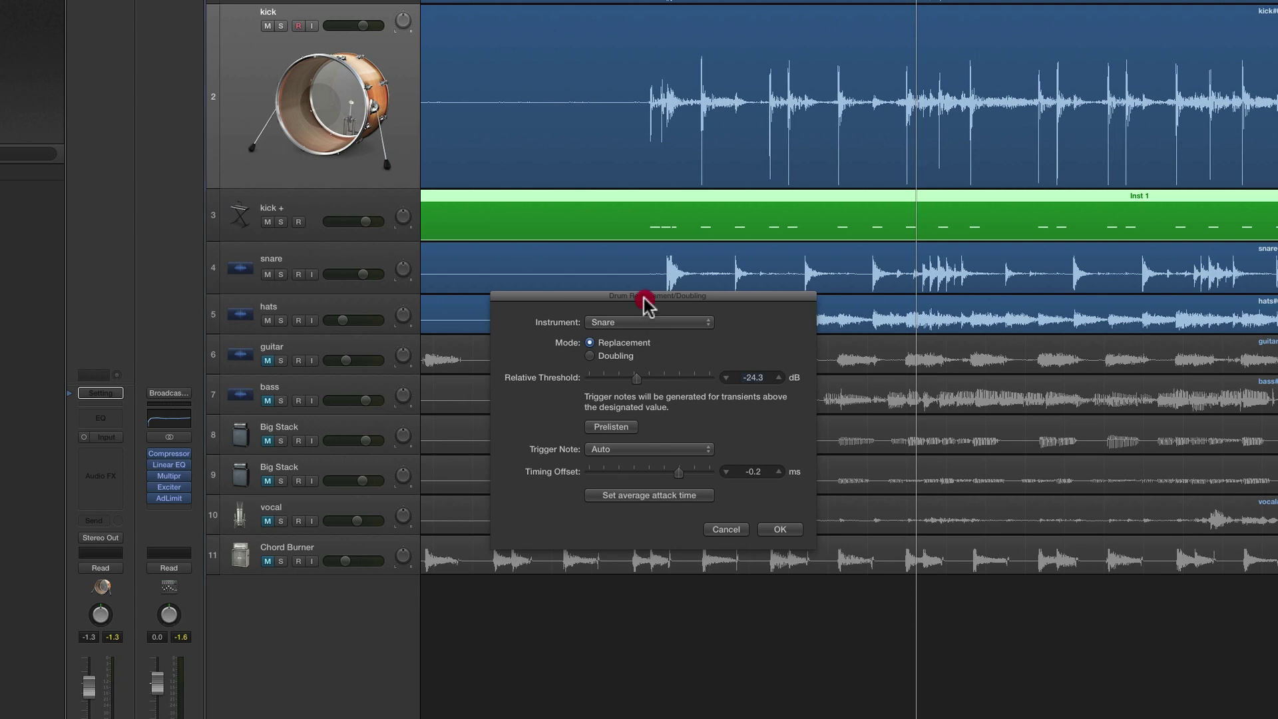
Set the drum replacement instrument to Kick.
drag(645, 297, 640, 291)
click(629, 318)
click(608, 306)
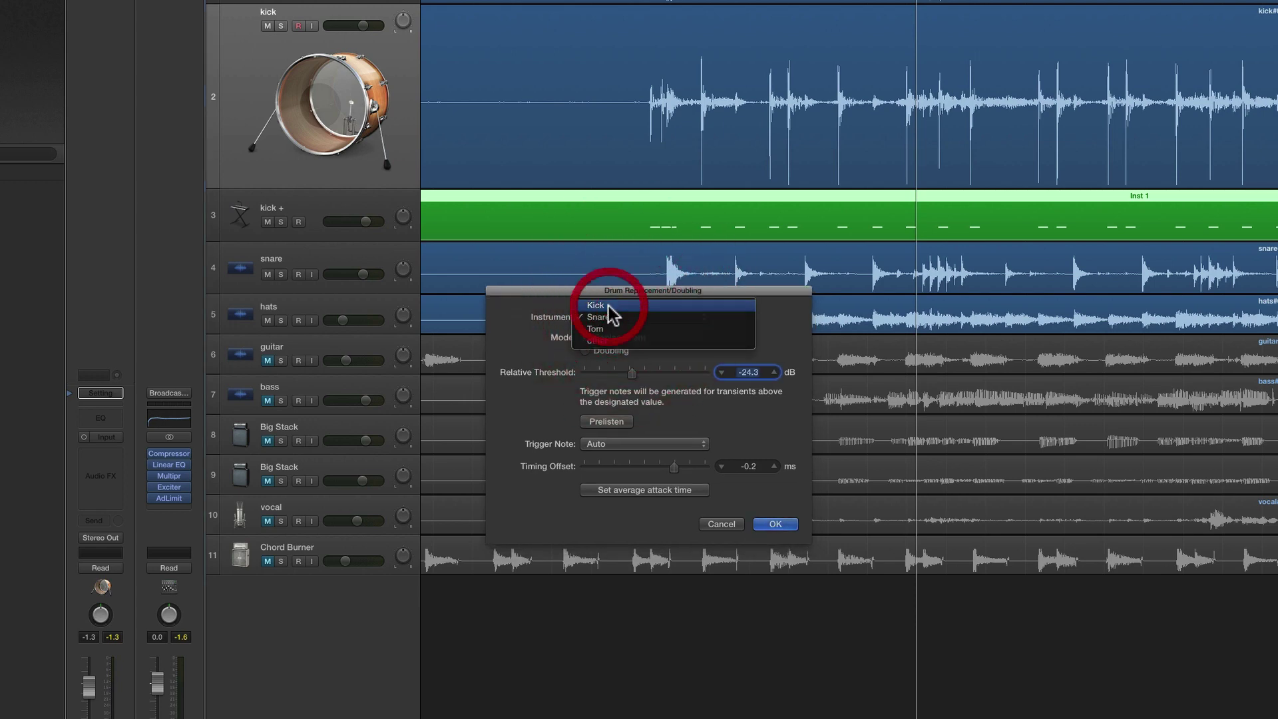
Select the kick + track and prelisten to the replacement kick from the first kick hit.
click(361, 211)
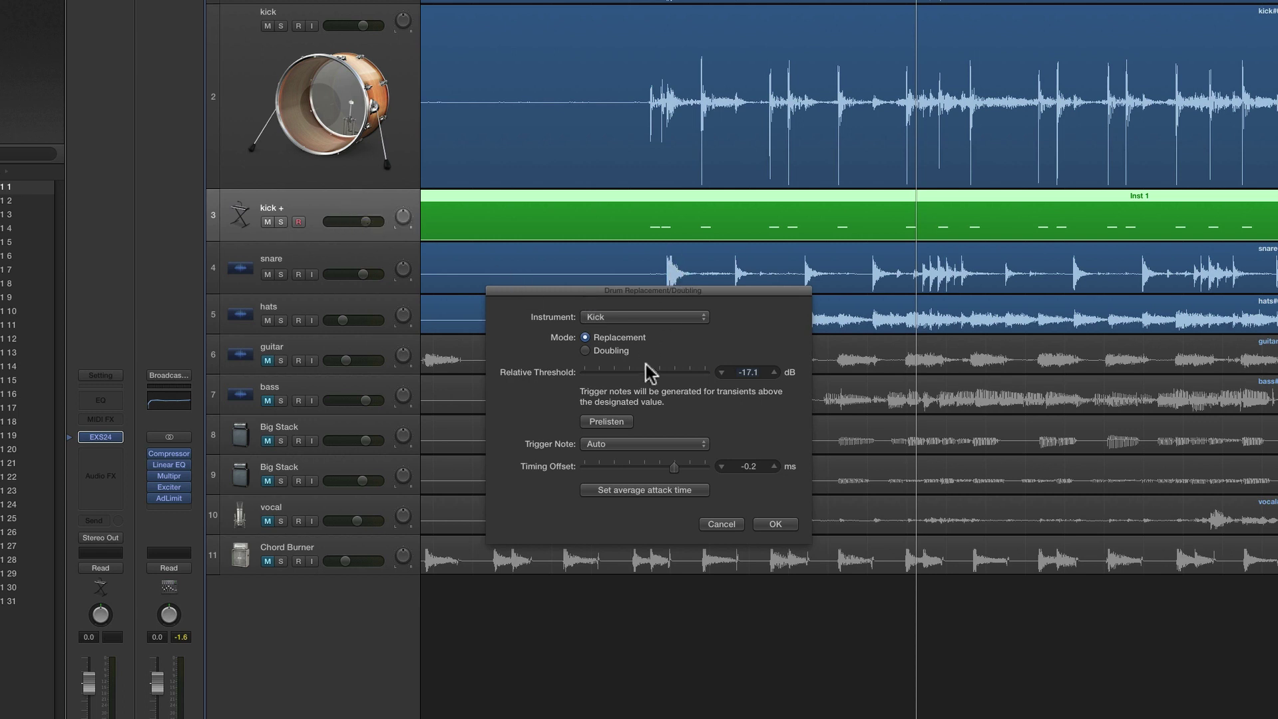
click(651, 2)
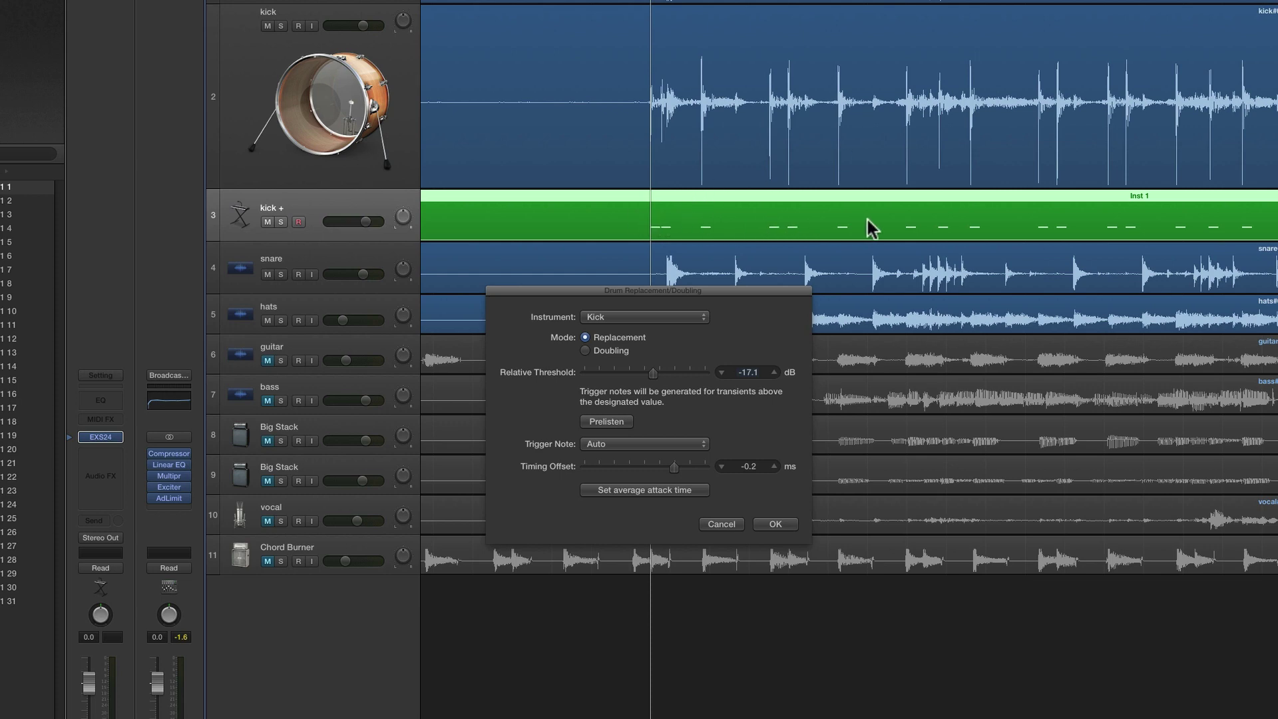
click(615, 422)
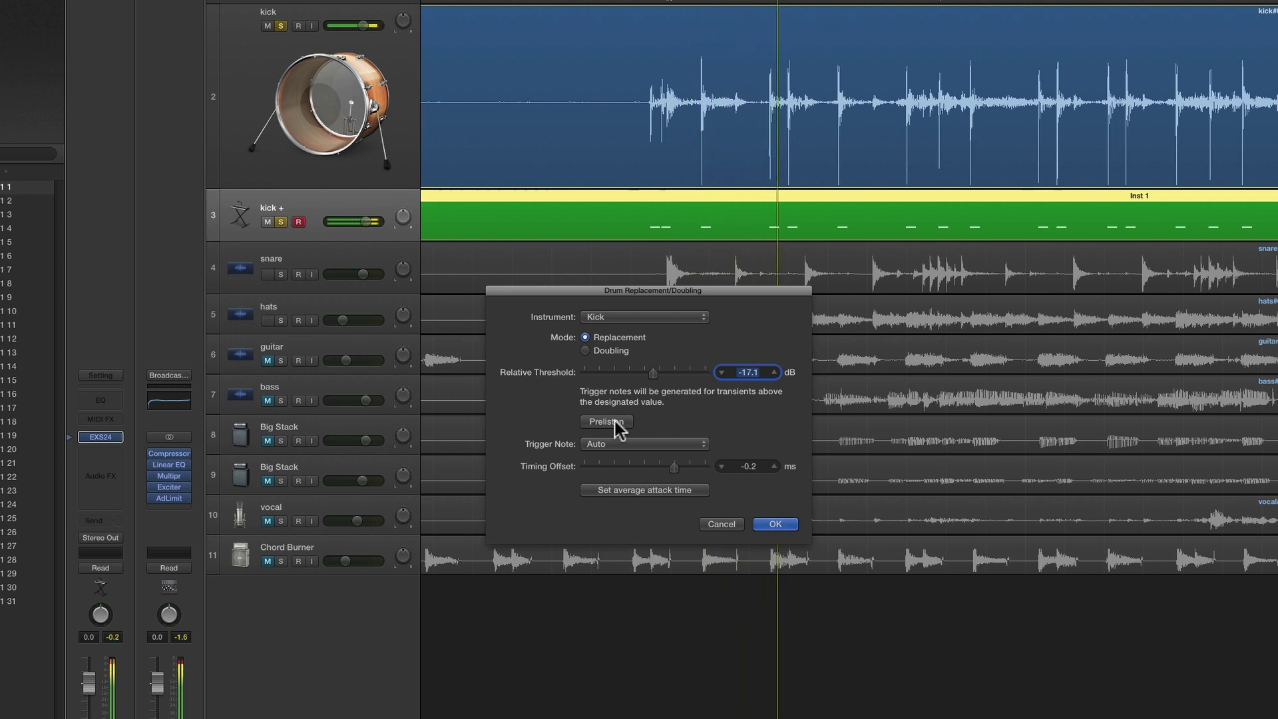
click(615, 422)
Try lower relative thresholds for the kick trigger notes and settle on -22.4 dB.
drag(652, 374, 628, 376)
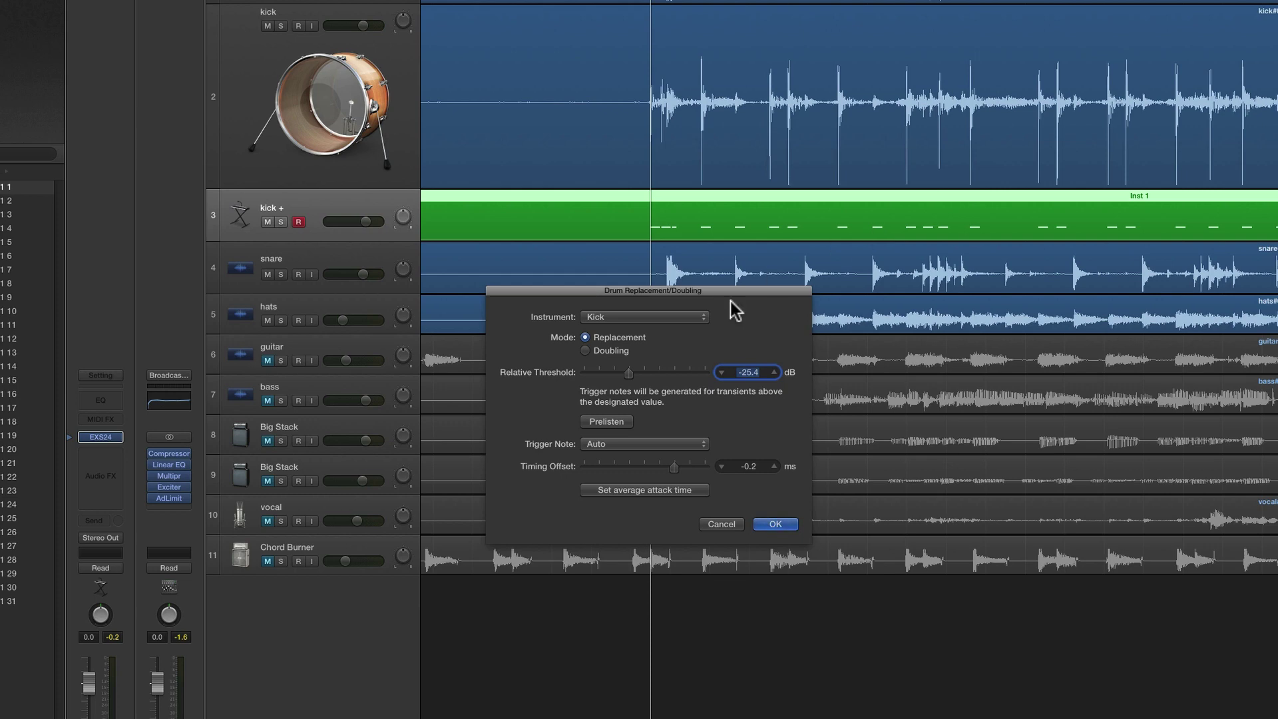
drag(630, 375, 620, 374)
click(621, 374)
drag(621, 374, 629, 375)
click(774, 371)
click(774, 371)
click(774, 371)
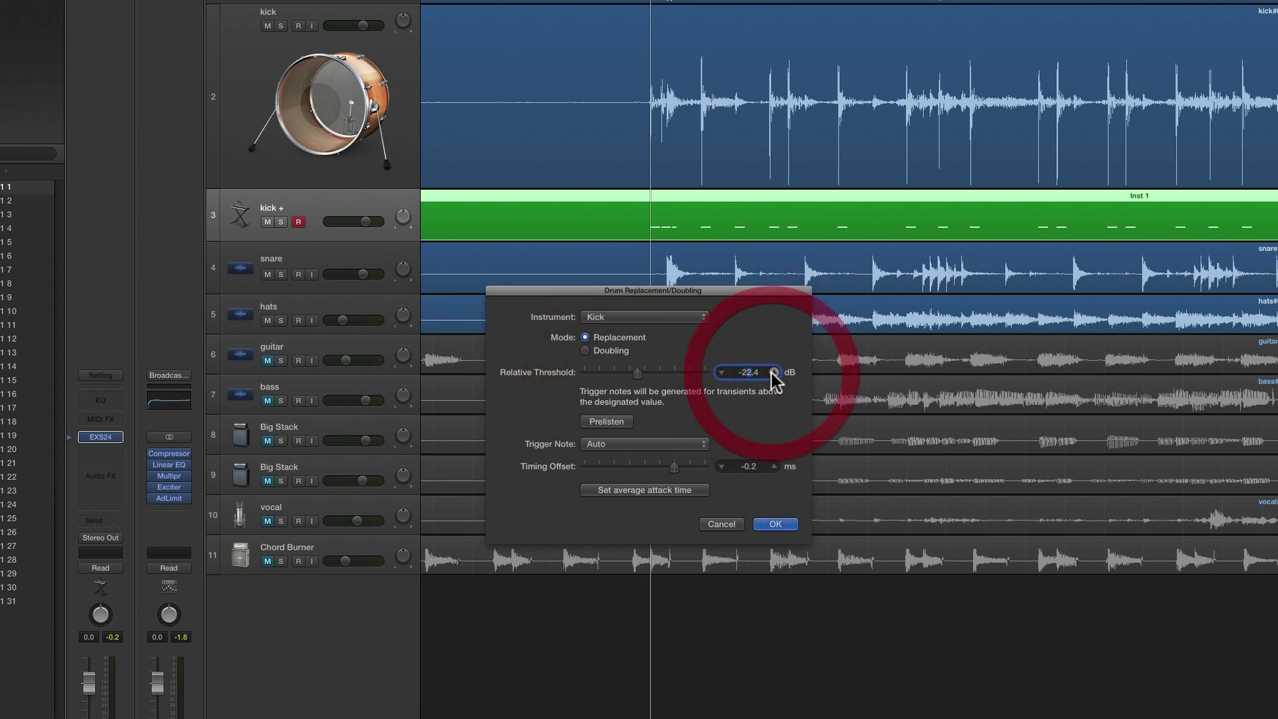
Try a relative threshold of -20.4 dB, restore -22.4 dB, and compare the kick hits with the kick + trigger notes.
click(774, 371)
click(773, 371)
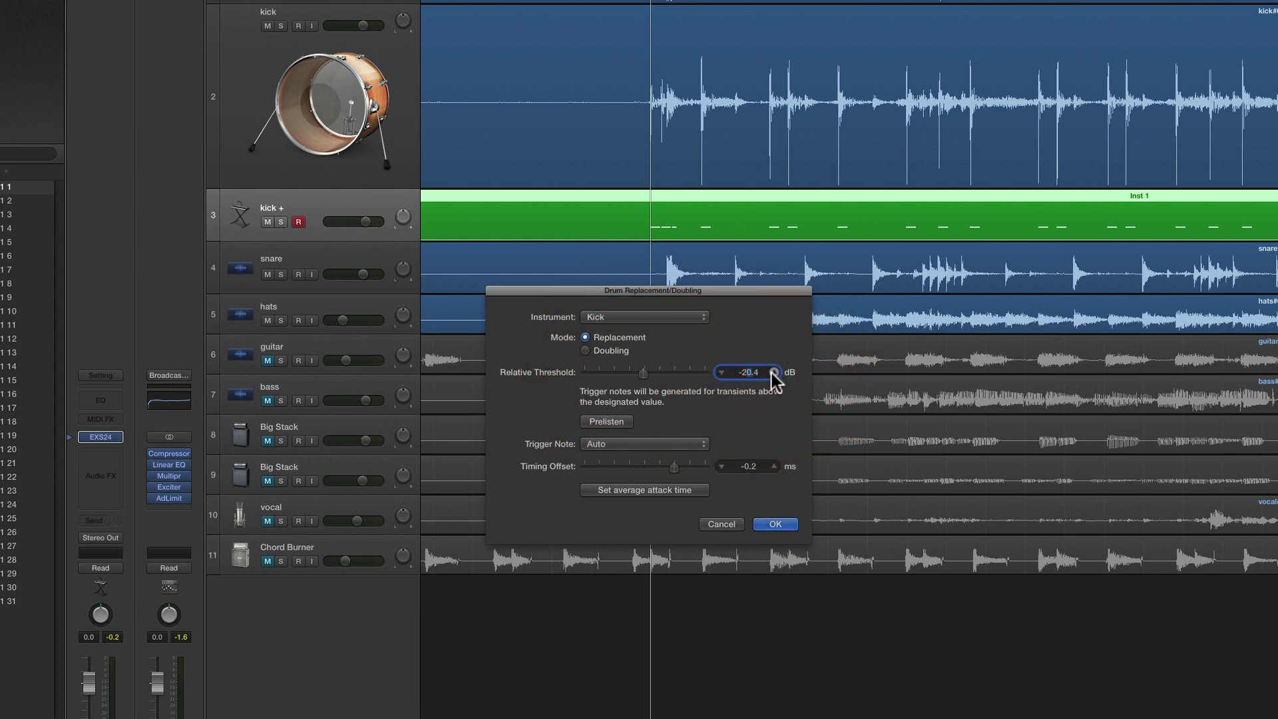
click(721, 372)
click(722, 372)
click(738, 106)
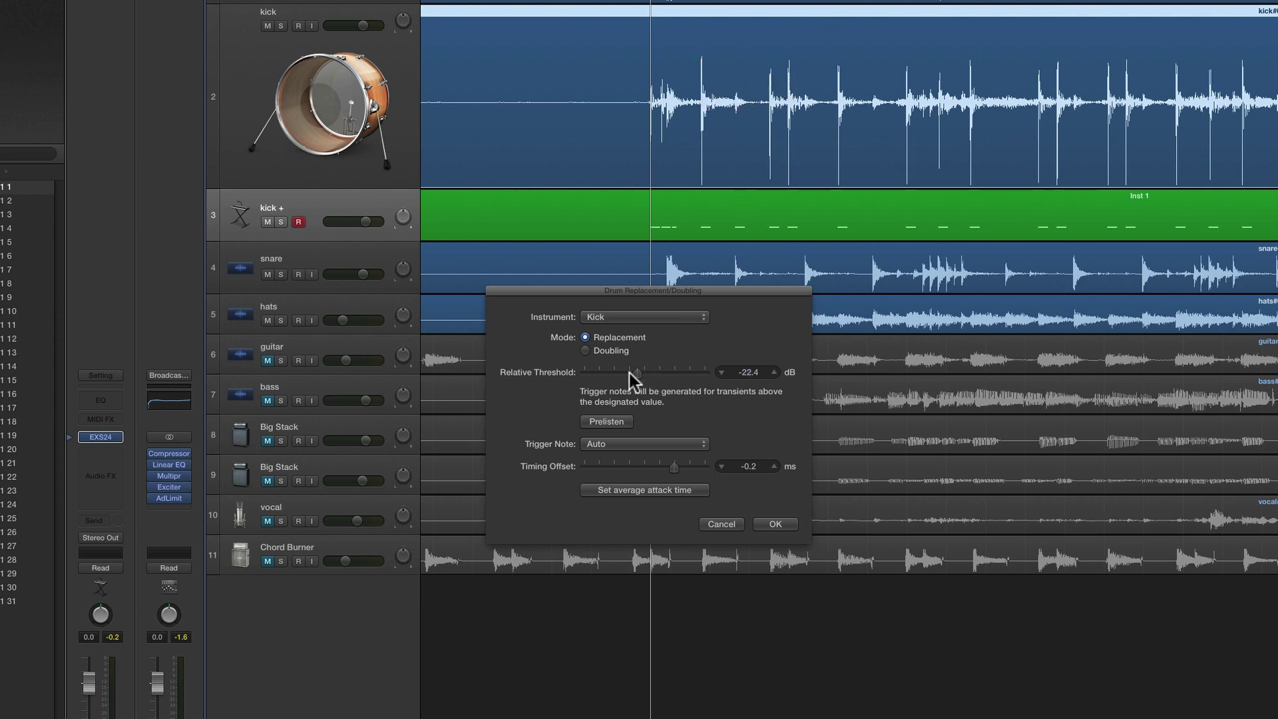
click(741, 231)
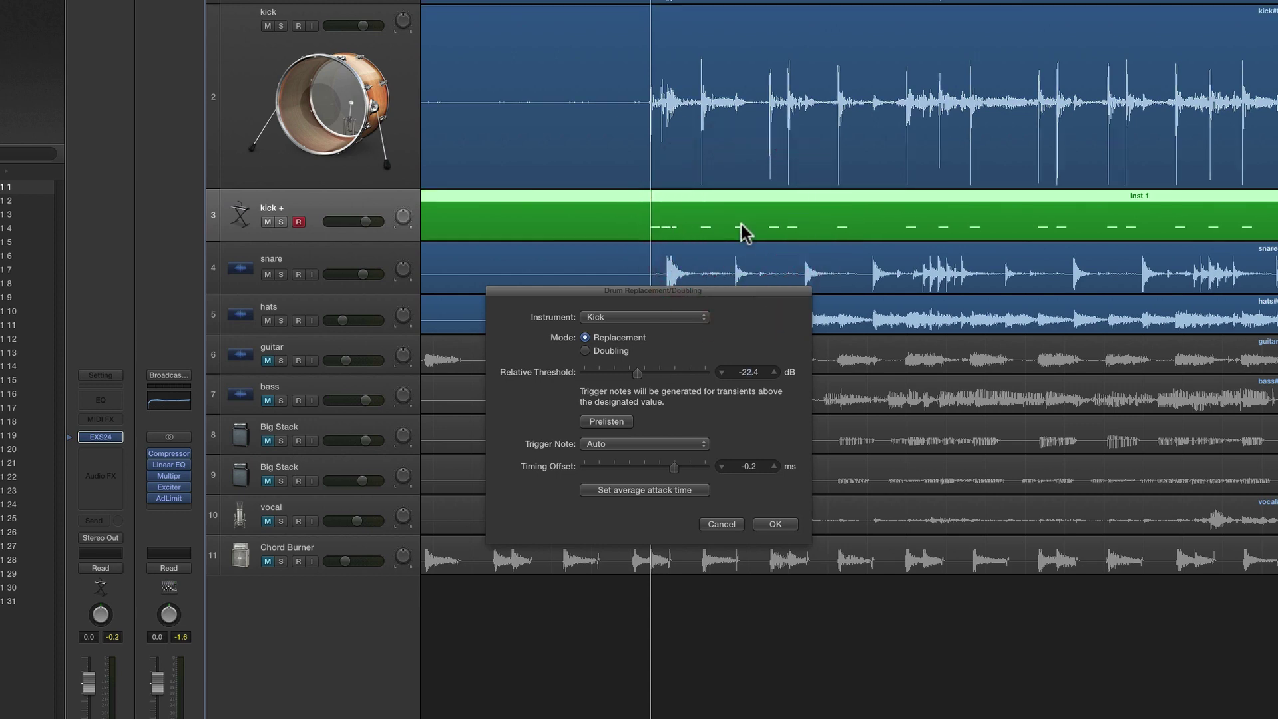
Raise the relative threshold for the kick trigger notes in 1 dB steps beyond -21.4 dB.
click(774, 372)
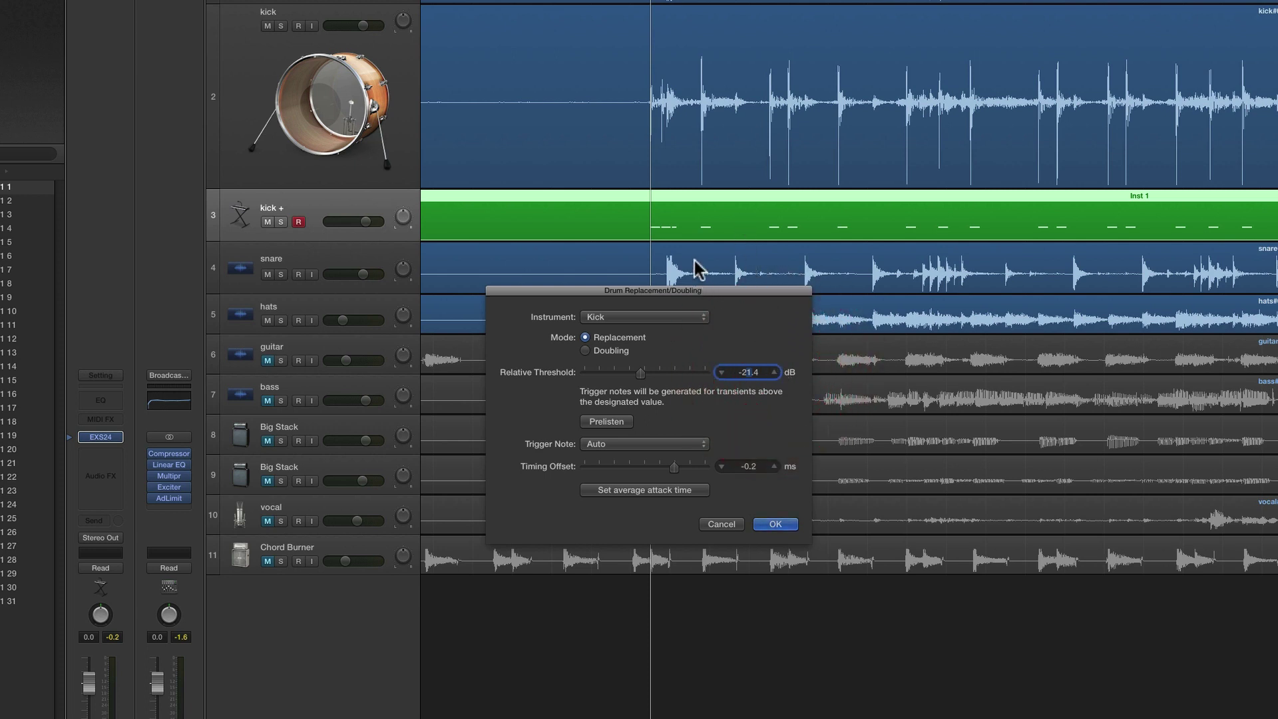
click(774, 372)
click(774, 372)
click(774, 372)
click(775, 372)
click(774, 373)
Try Doubling mode, return to Replacement, and apply the kick drum replacement.
click(586, 337)
click(586, 351)
click(586, 338)
click(774, 525)
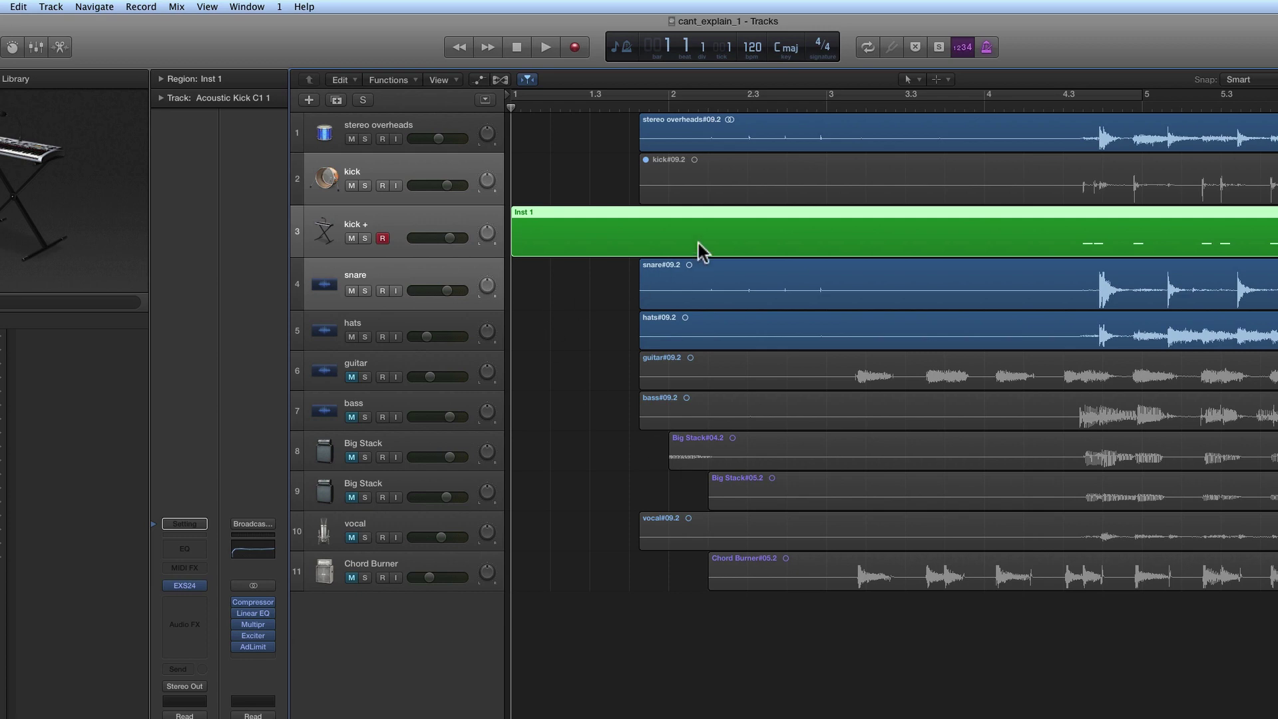
Solo the kick + track, play it from just before the first kick hit after bar 4 beat 3, and unsolo it.
click(450, 233)
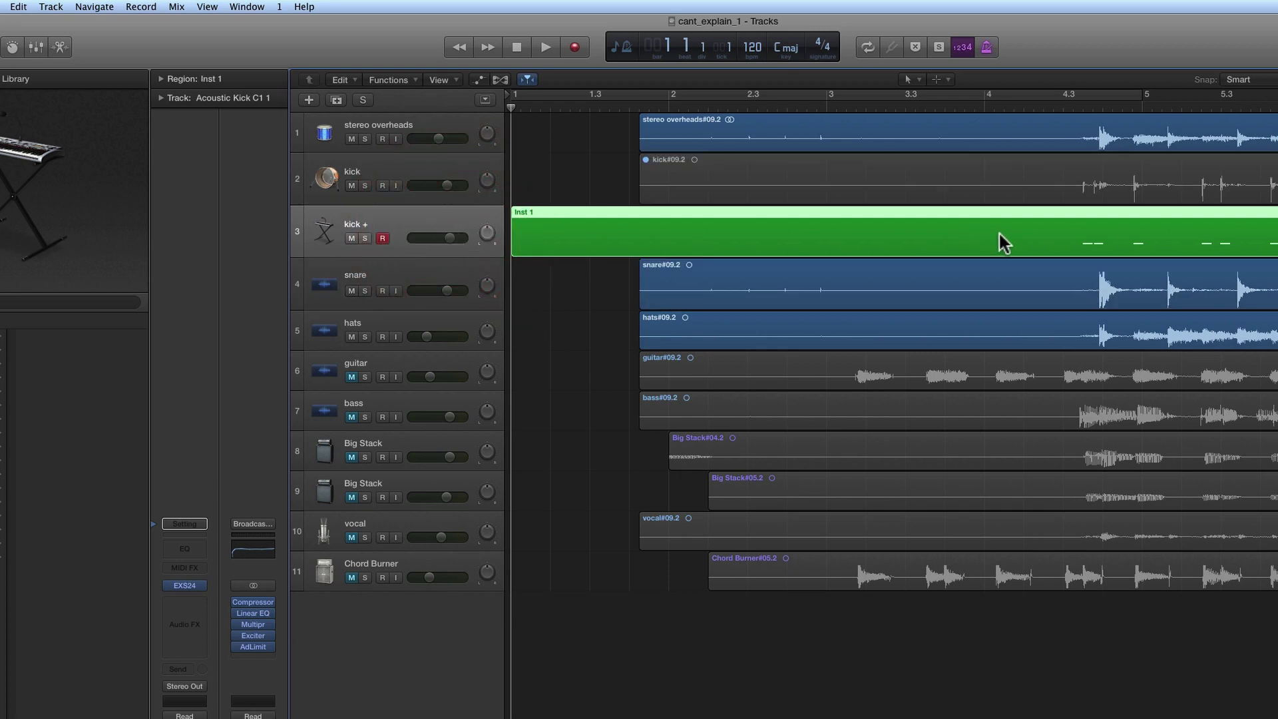
click(366, 238)
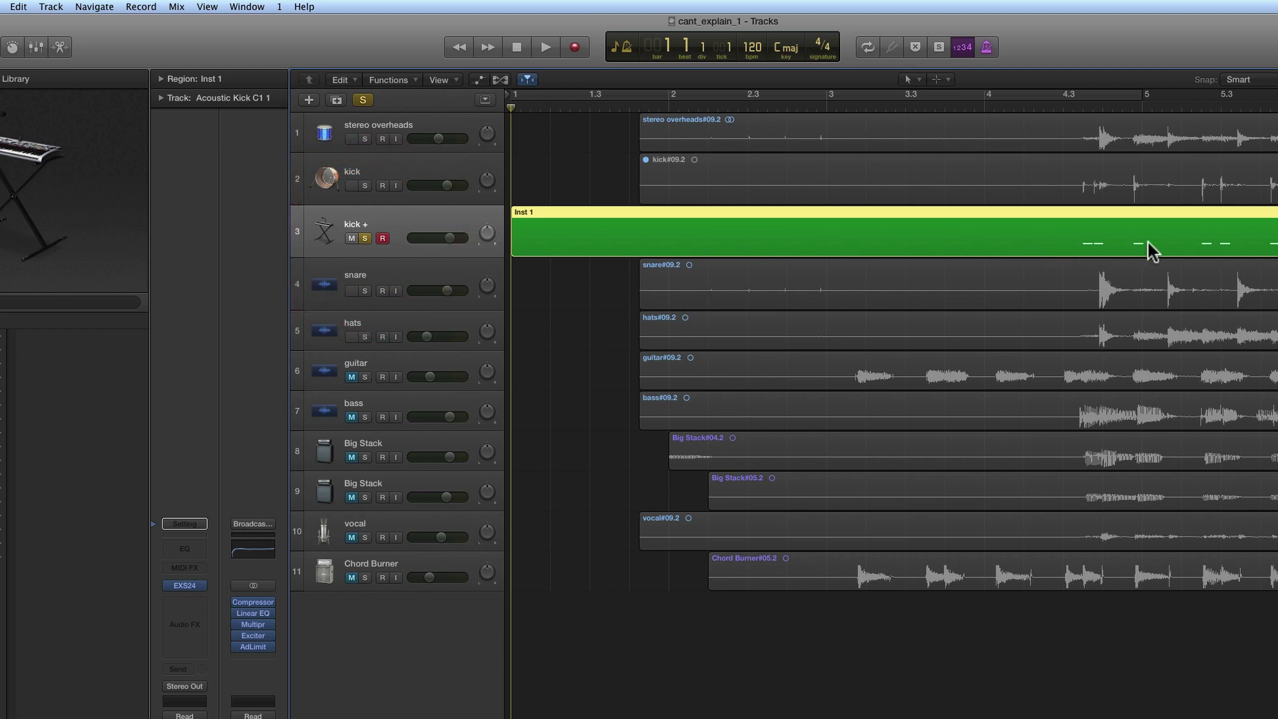
scroll(1110, 188, right, 3)
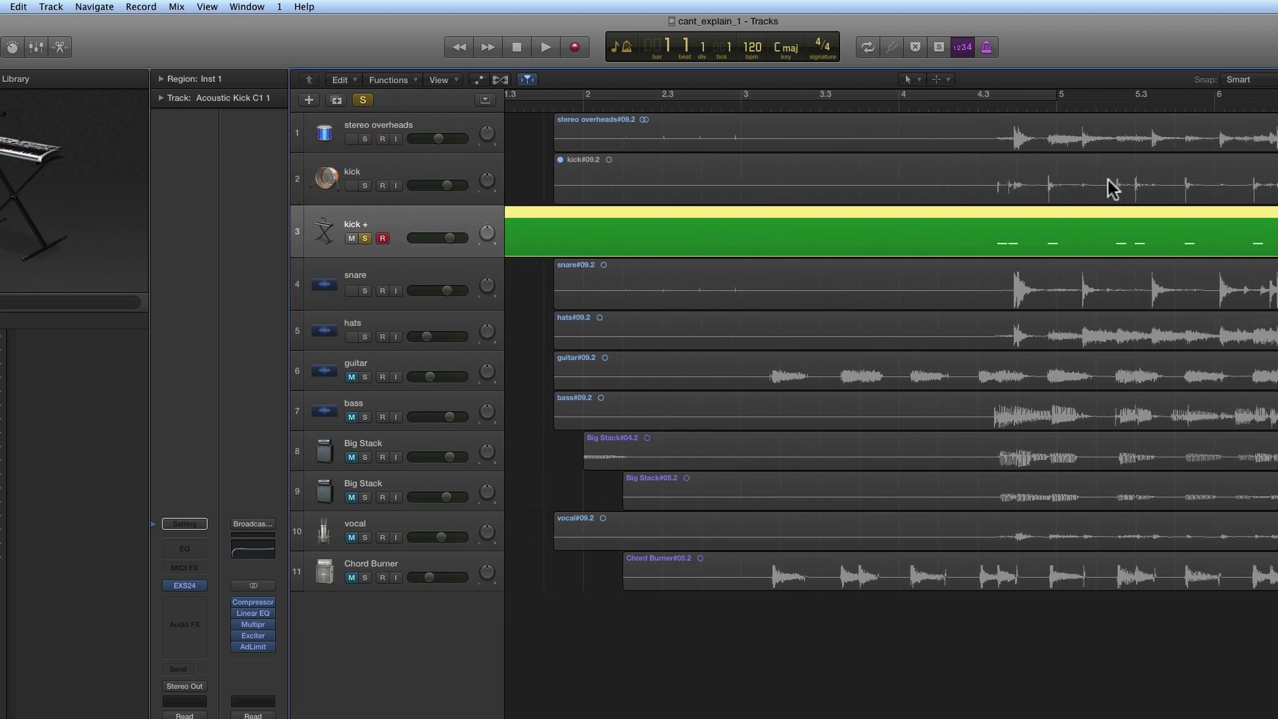
click(961, 102)
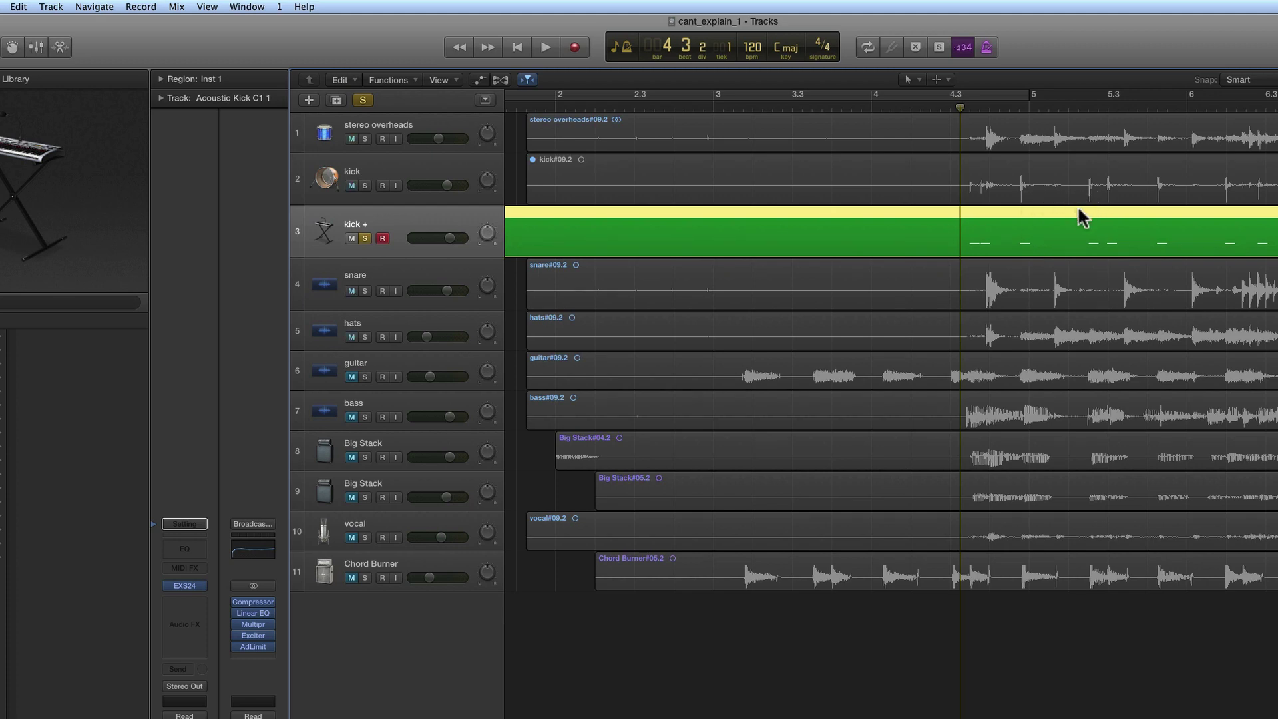
key(space)
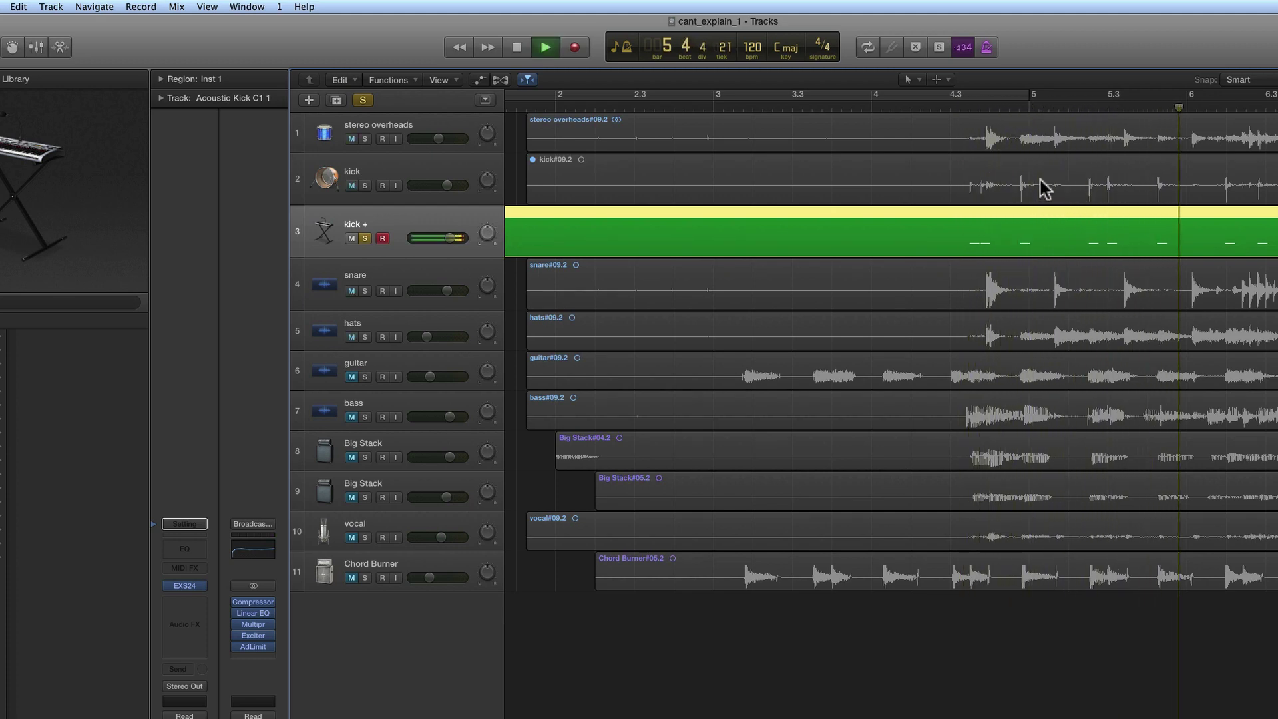
key(space)
click(365, 238)
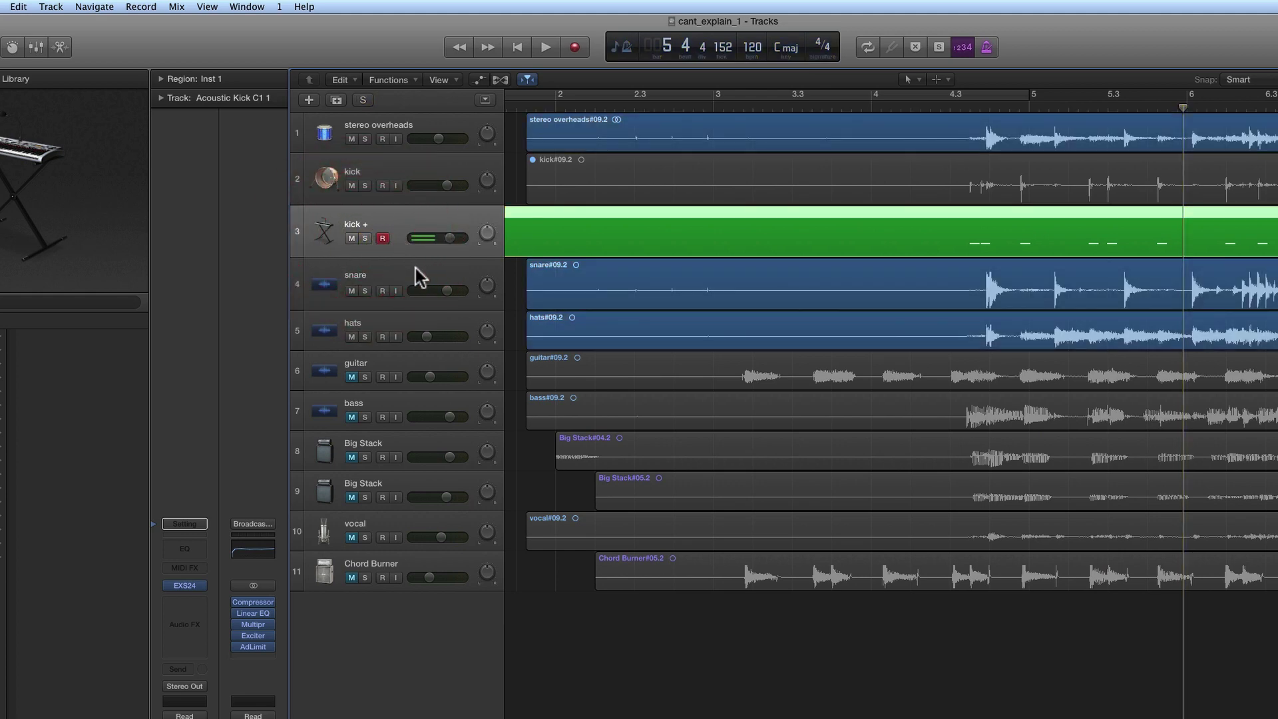
Start Replace or Double Drum Track on the snare track and set the replacement instrument to Snare, keeping the dialog clear of the snare tracks.
click(415, 273)
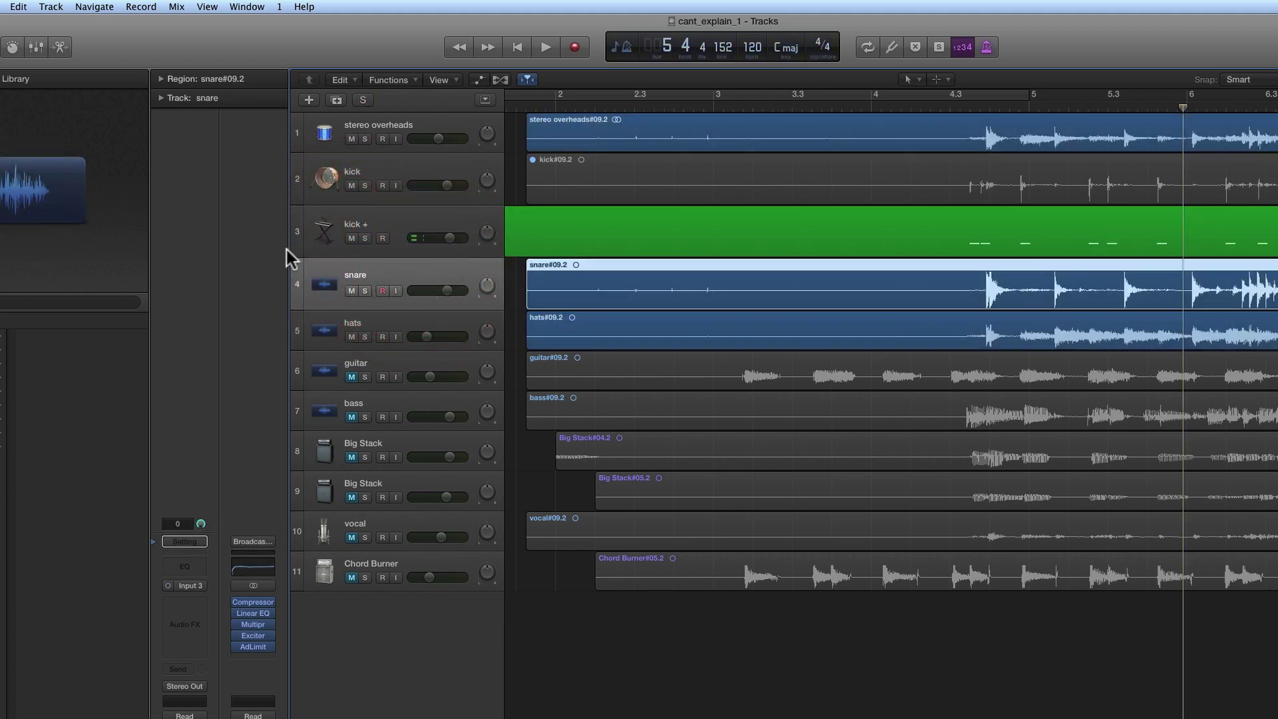
click(49, 8)
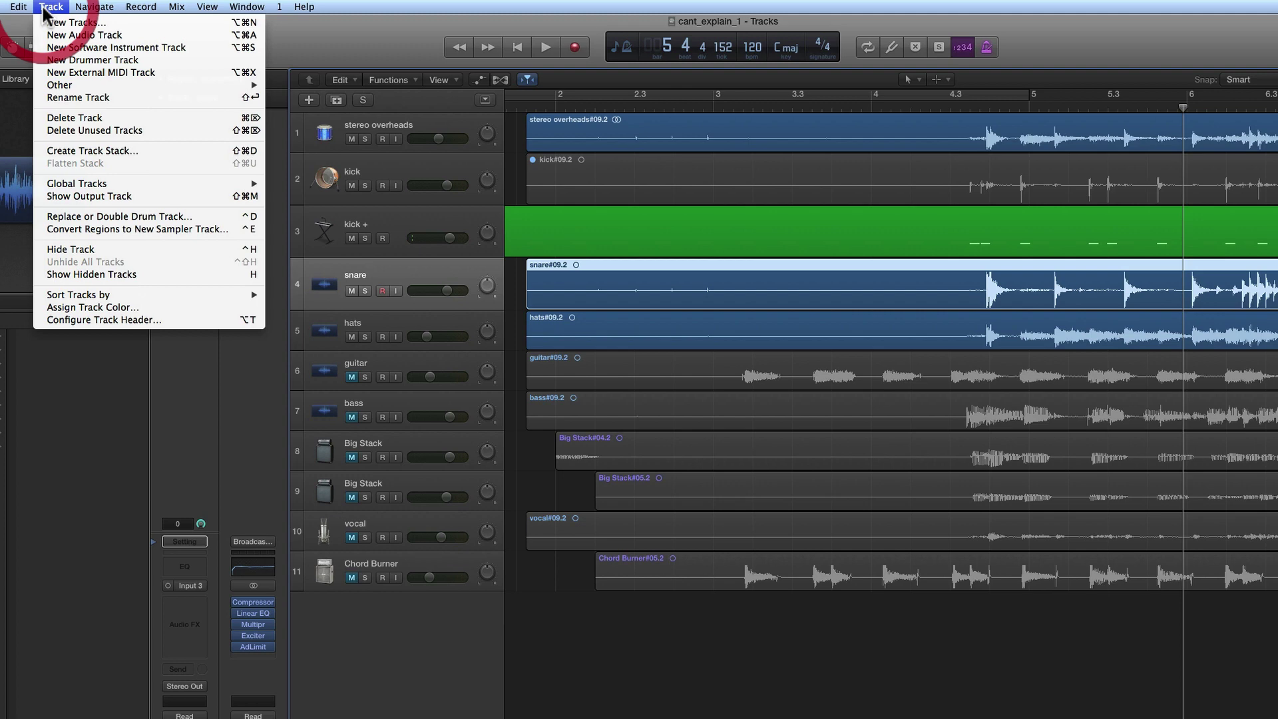
click(93, 216)
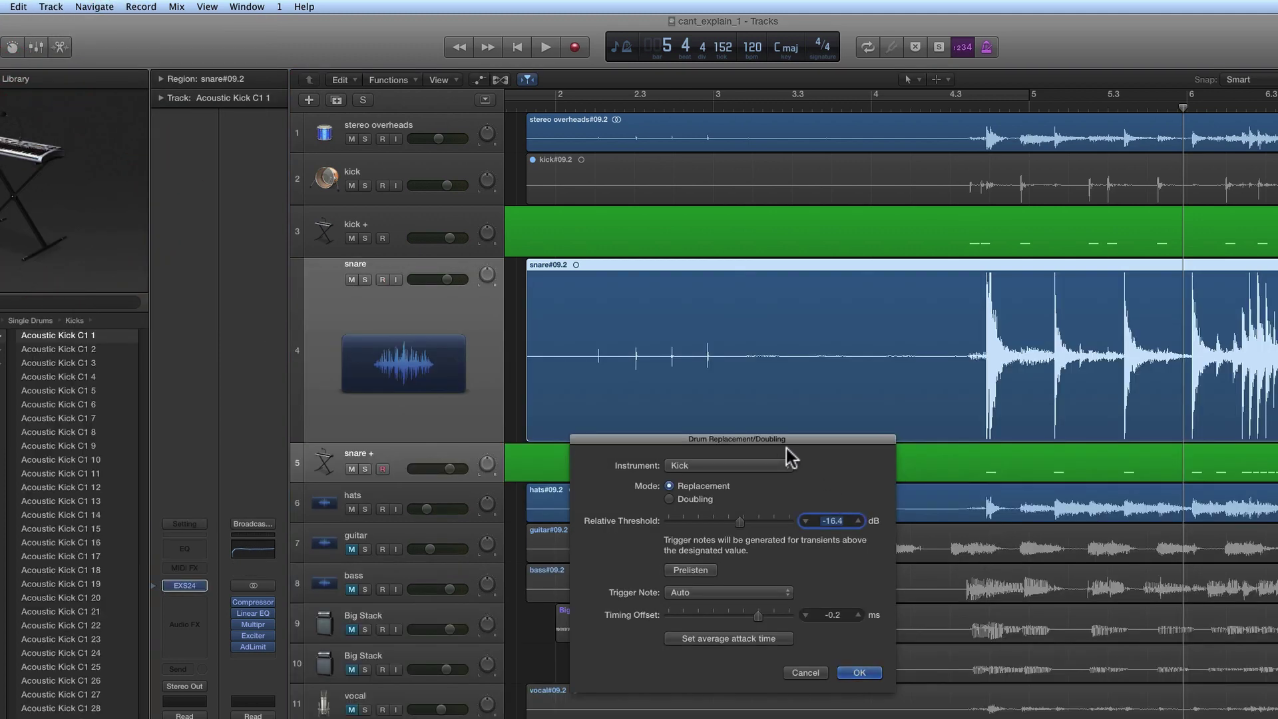
drag(786, 449, 815, 502)
click(729, 519)
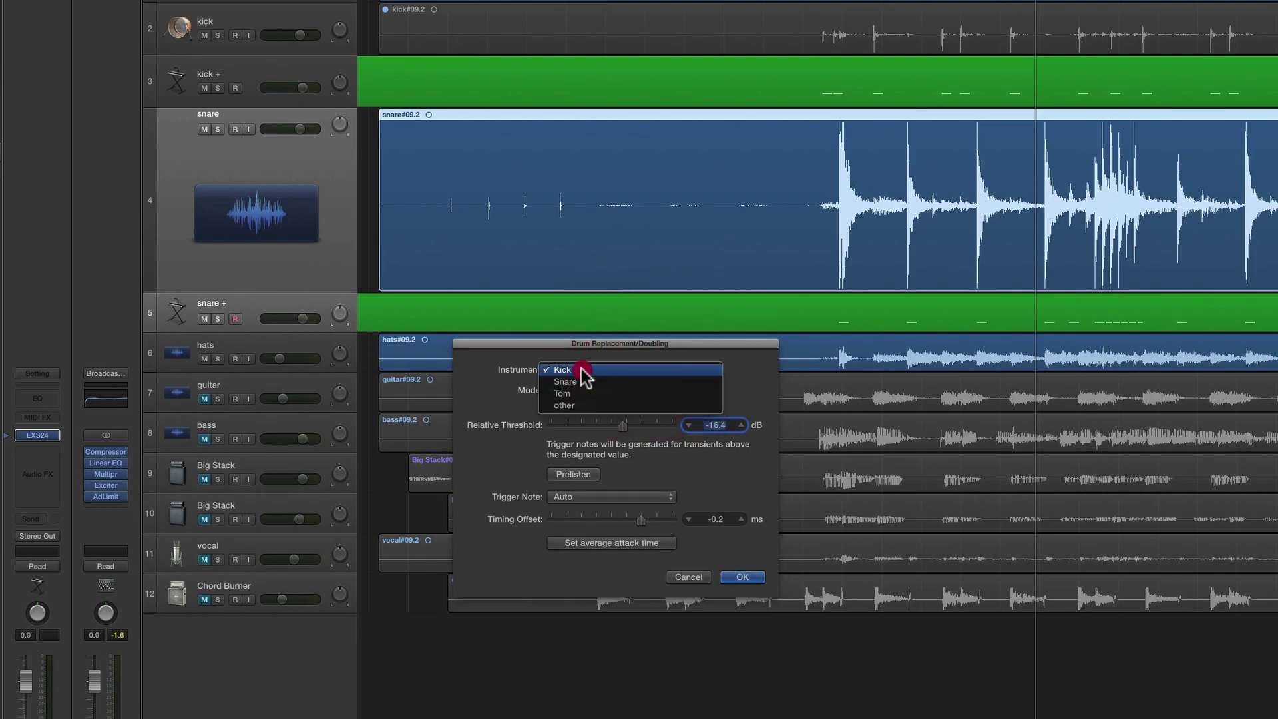
click(580, 379)
drag(596, 348, 600, 376)
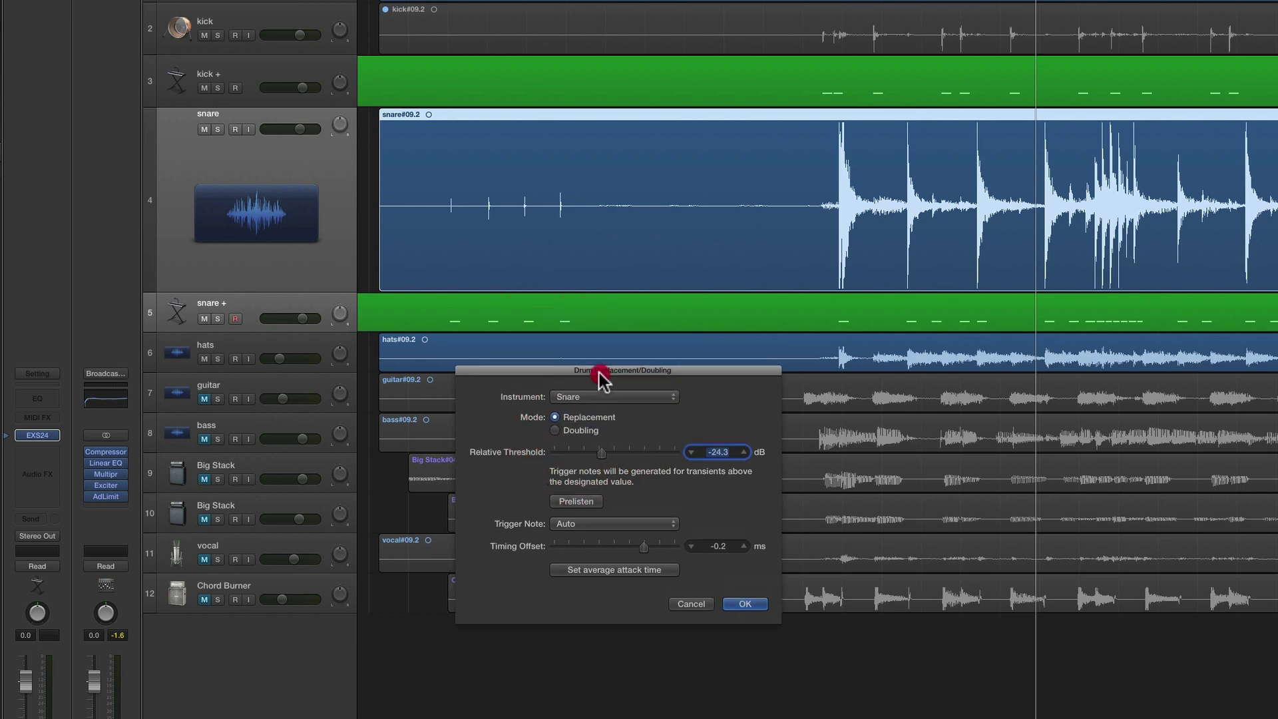
Select the snare + track and compare its trigger notes with the recorded snare hits.
click(328, 309)
click(298, 306)
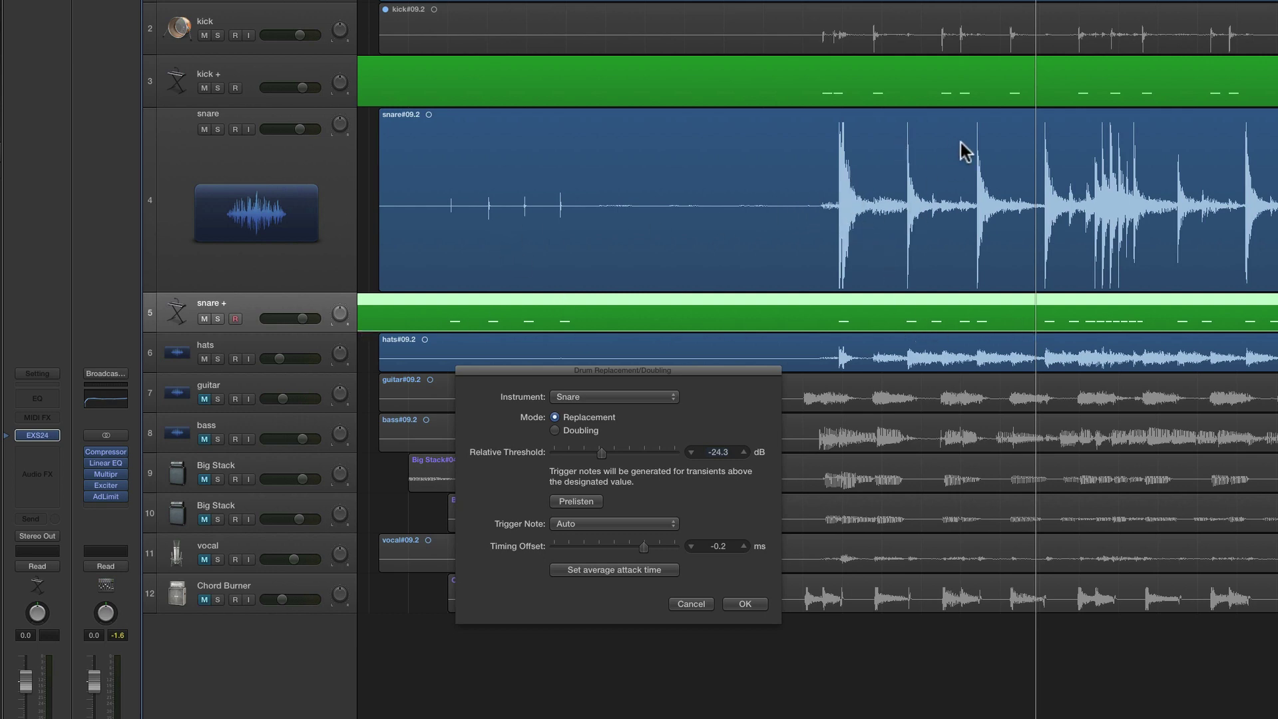
scroll(985, 201, right, 3)
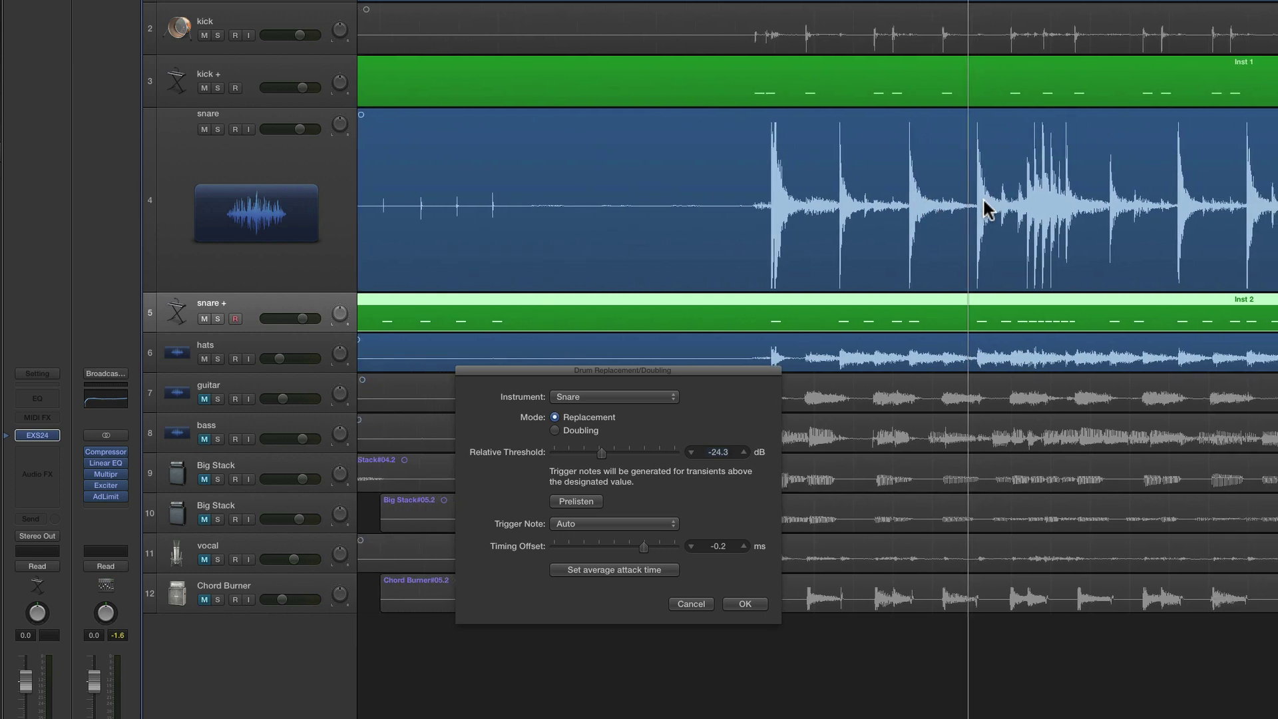
Try relative thresholds of -23.8 dB and higher for the snare trigger notes and set the value back to -24.3 dB.
click(604, 452)
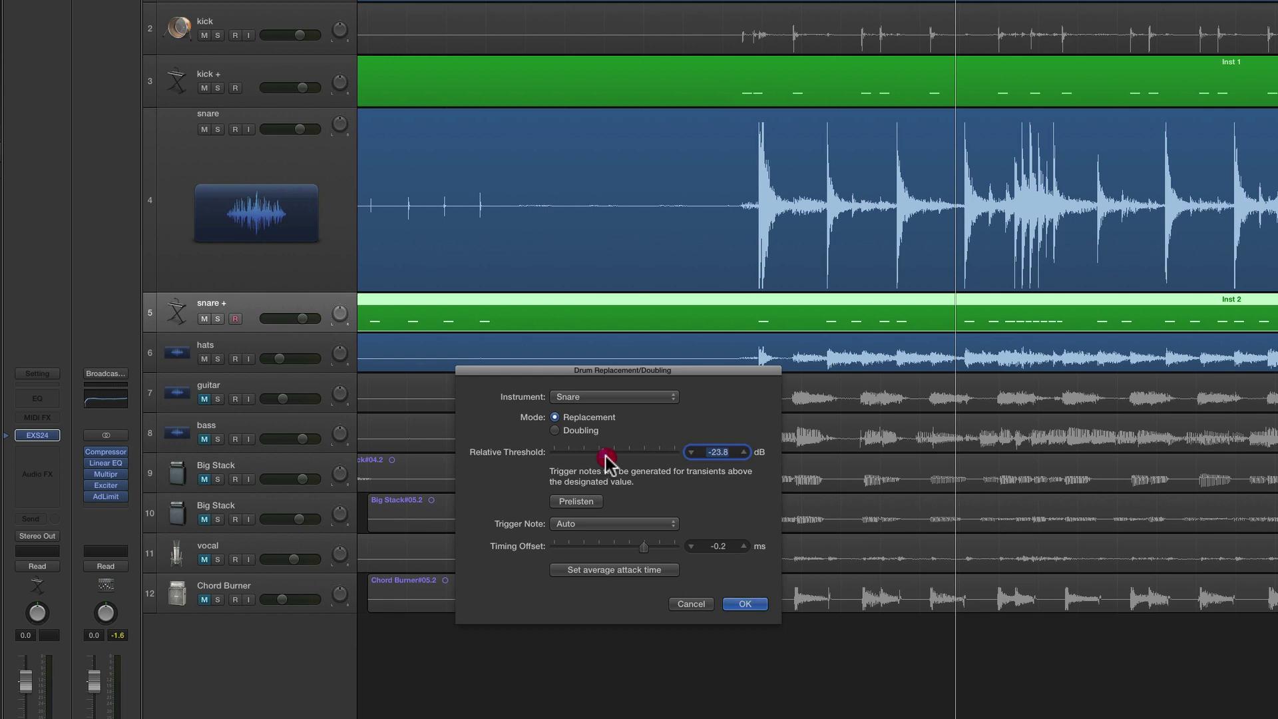
drag(606, 455, 614, 457)
drag(617, 456, 613, 458)
drag(609, 457, 603, 458)
Prelisten to the replacement snare from just before the first snare hit and lower the original snare track's volume slightly.
click(770, 120)
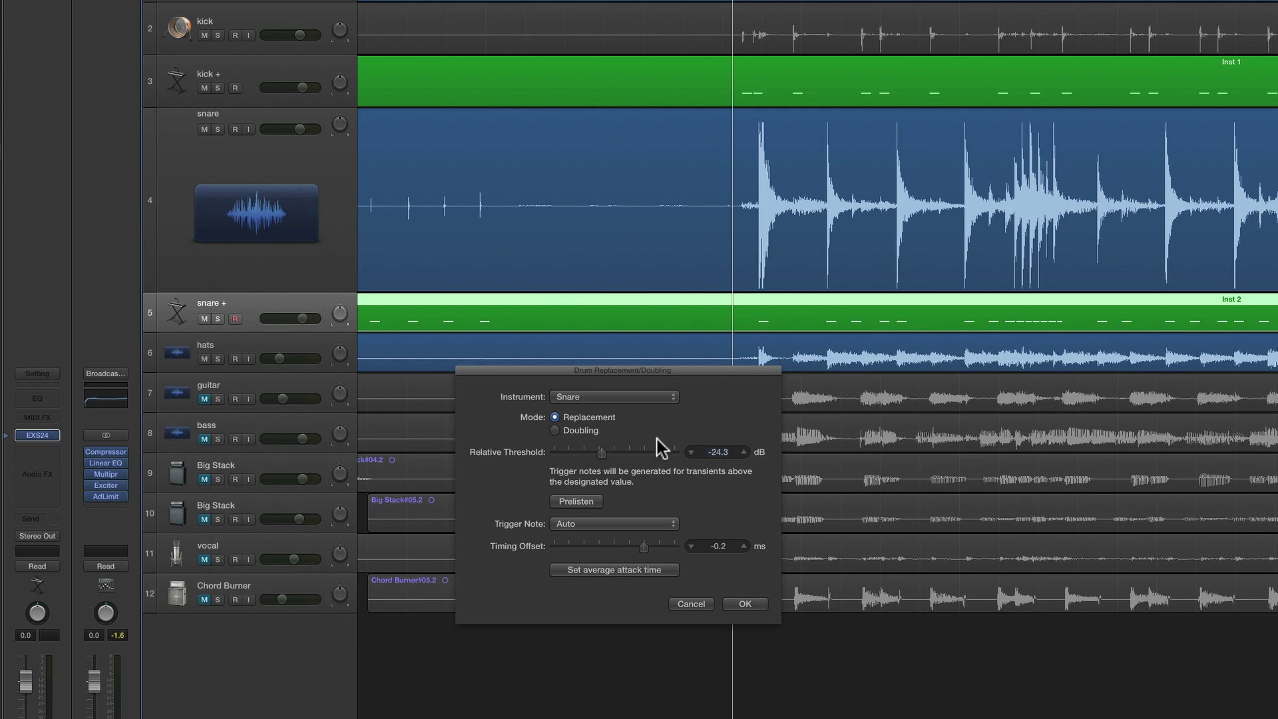
click(577, 501)
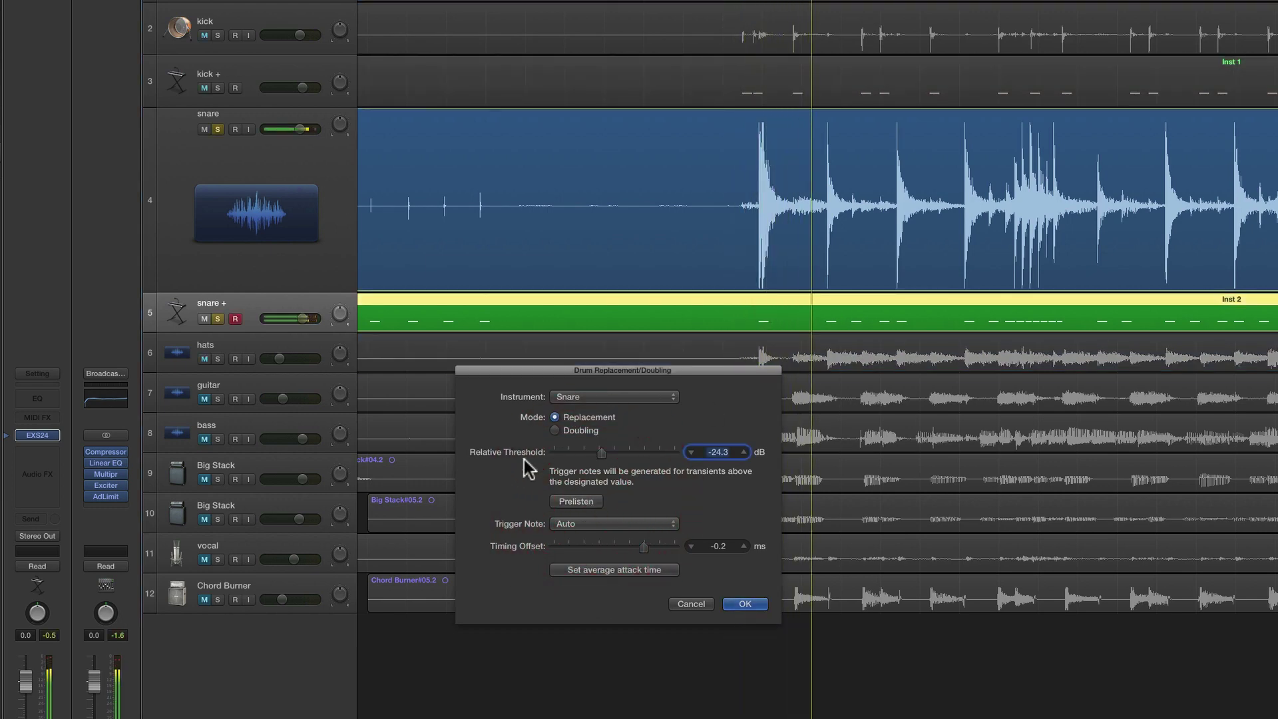
mouse_move(300, 129)
mouse_down()
mouse_move(228, 127)
mouse_move(291, 129)
mouse_up()
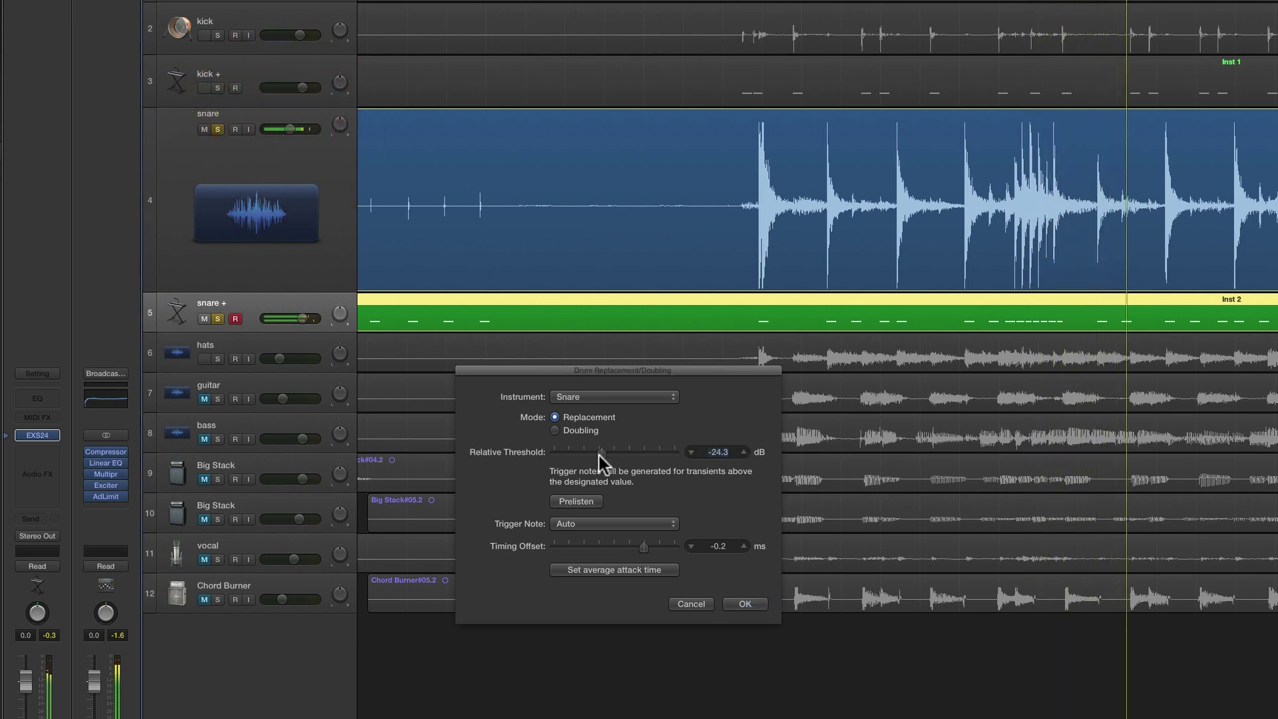
click(585, 503)
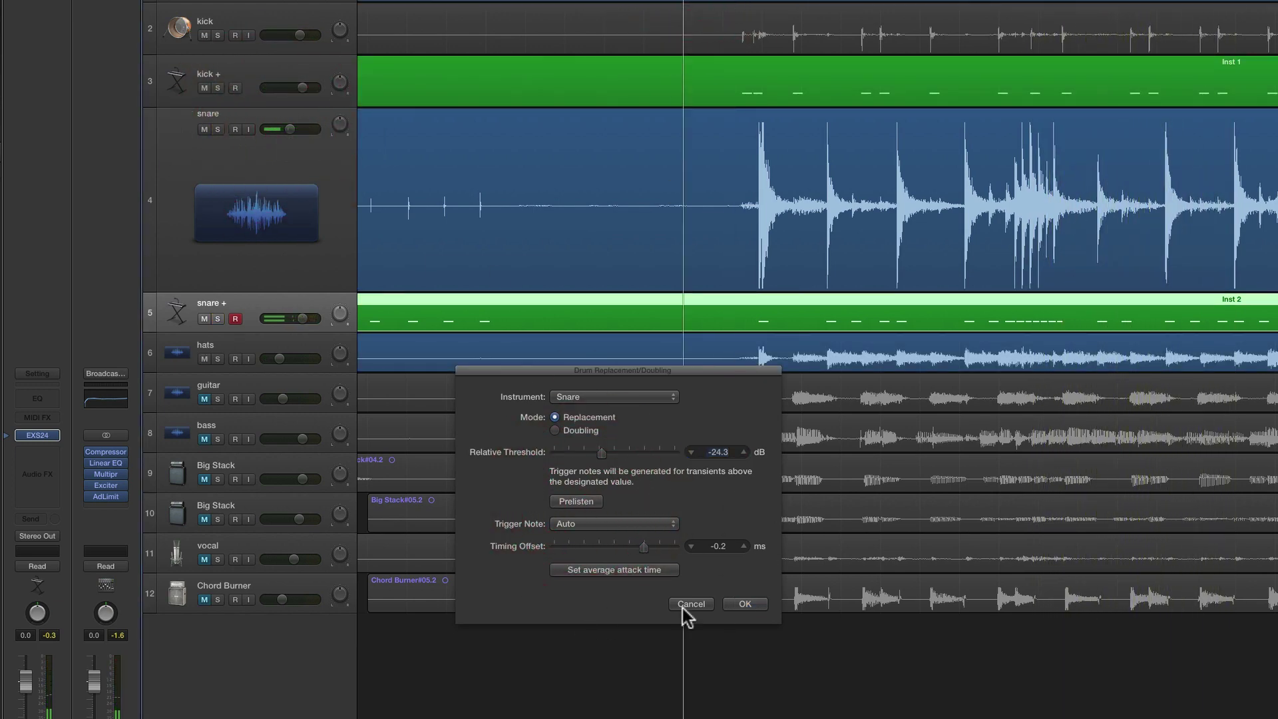
Apply the snare drum replacement and select only the new snare + track.
click(749, 604)
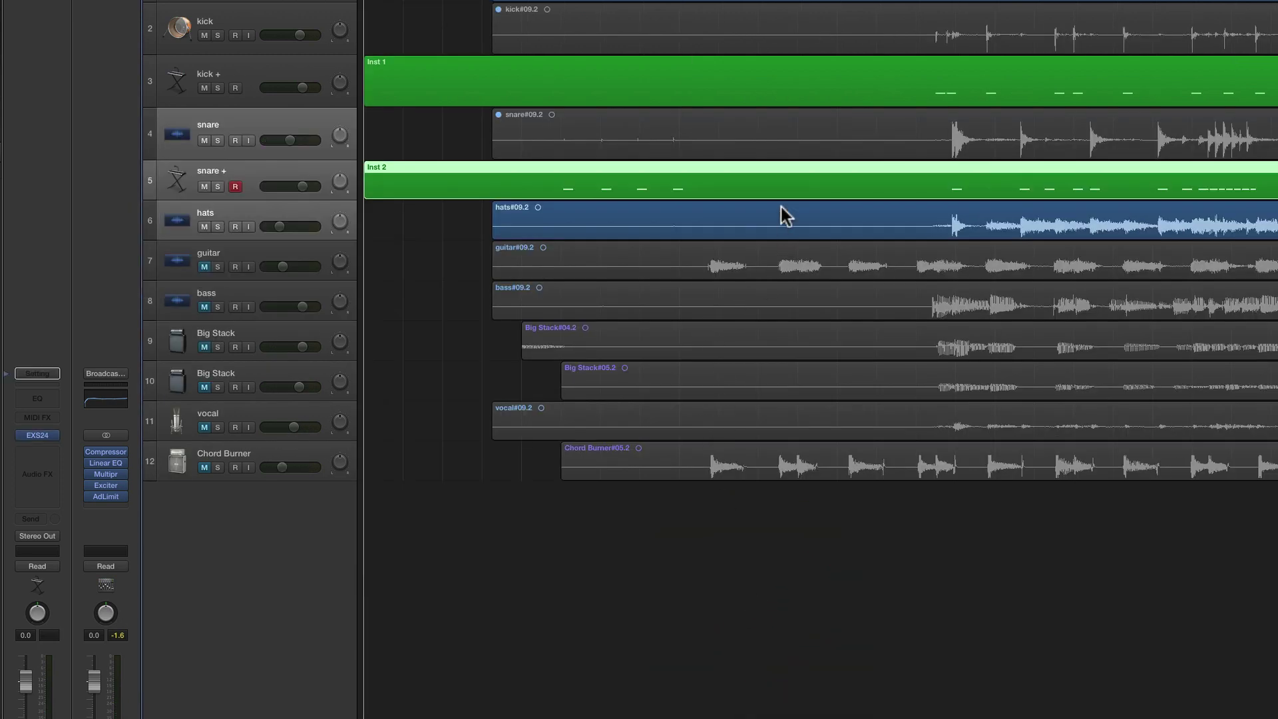
scroll(781, 206, right, 3)
click(760, 142)
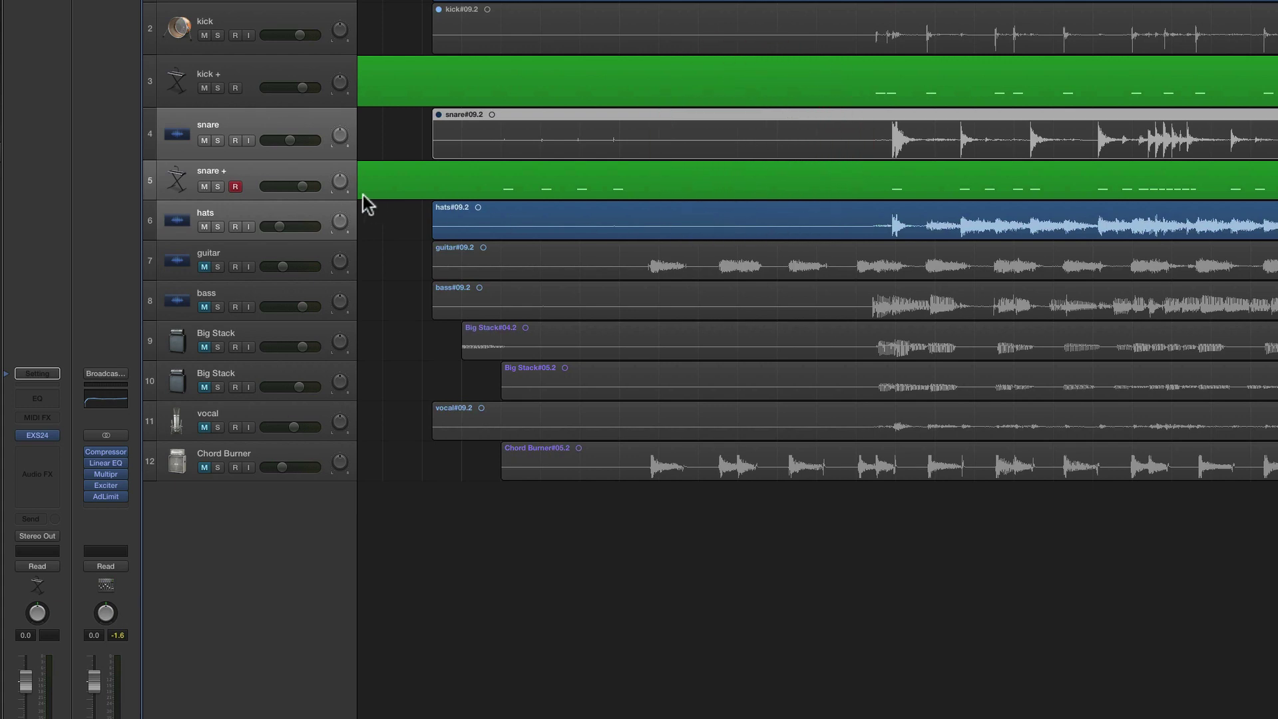
click(286, 175)
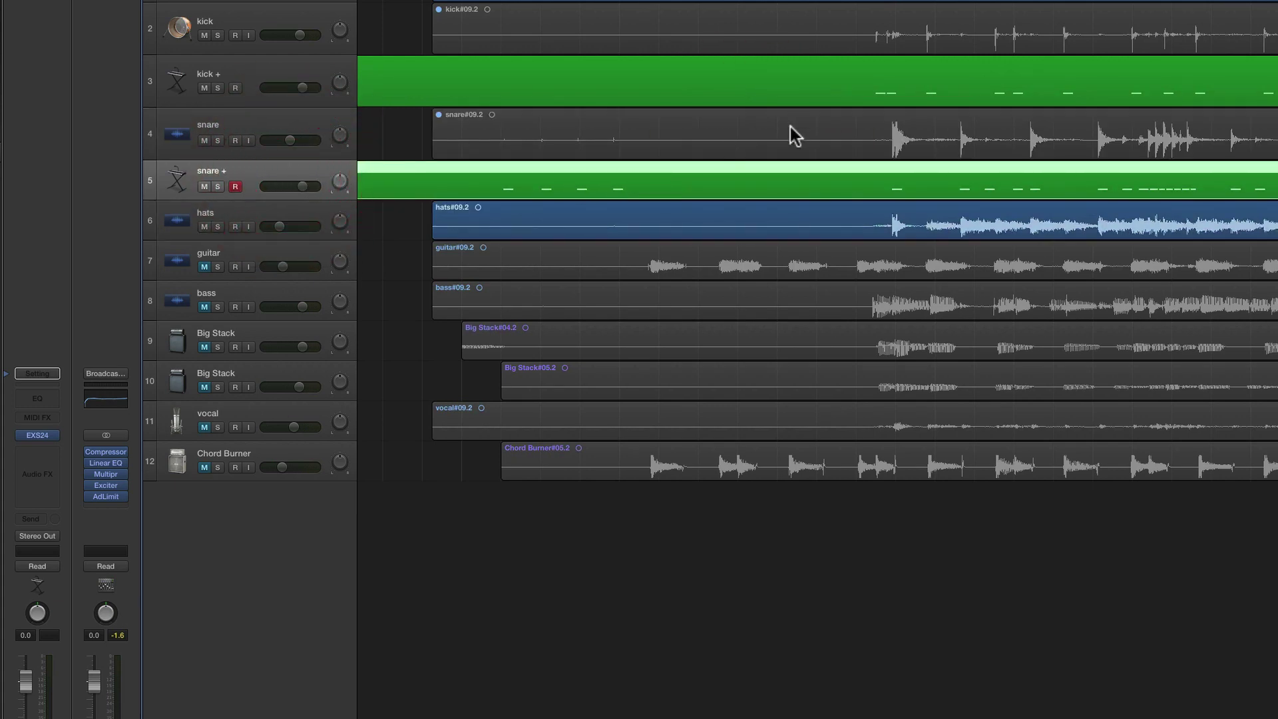
scroll(790, 133, right, 5)
Solo the kick + and snare + tracks and play them together from just before the first kick hit.
click(303, 76)
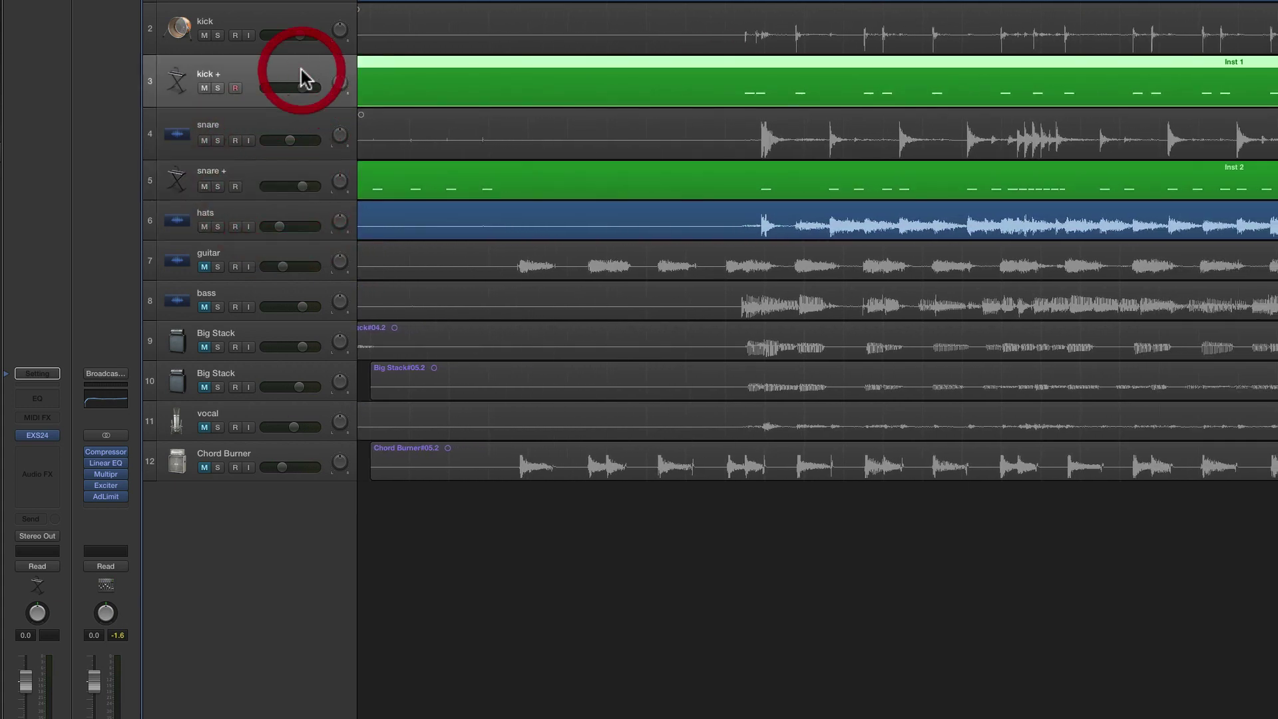
click(314, 173)
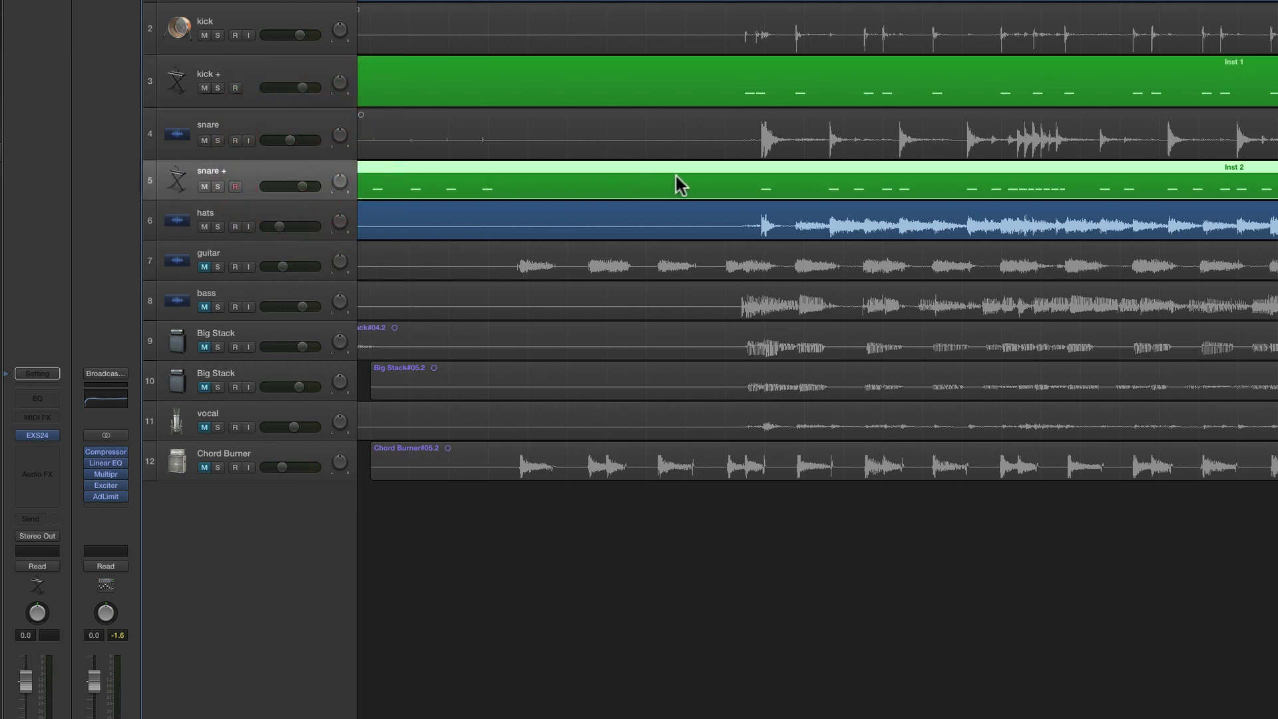
click(736, 137)
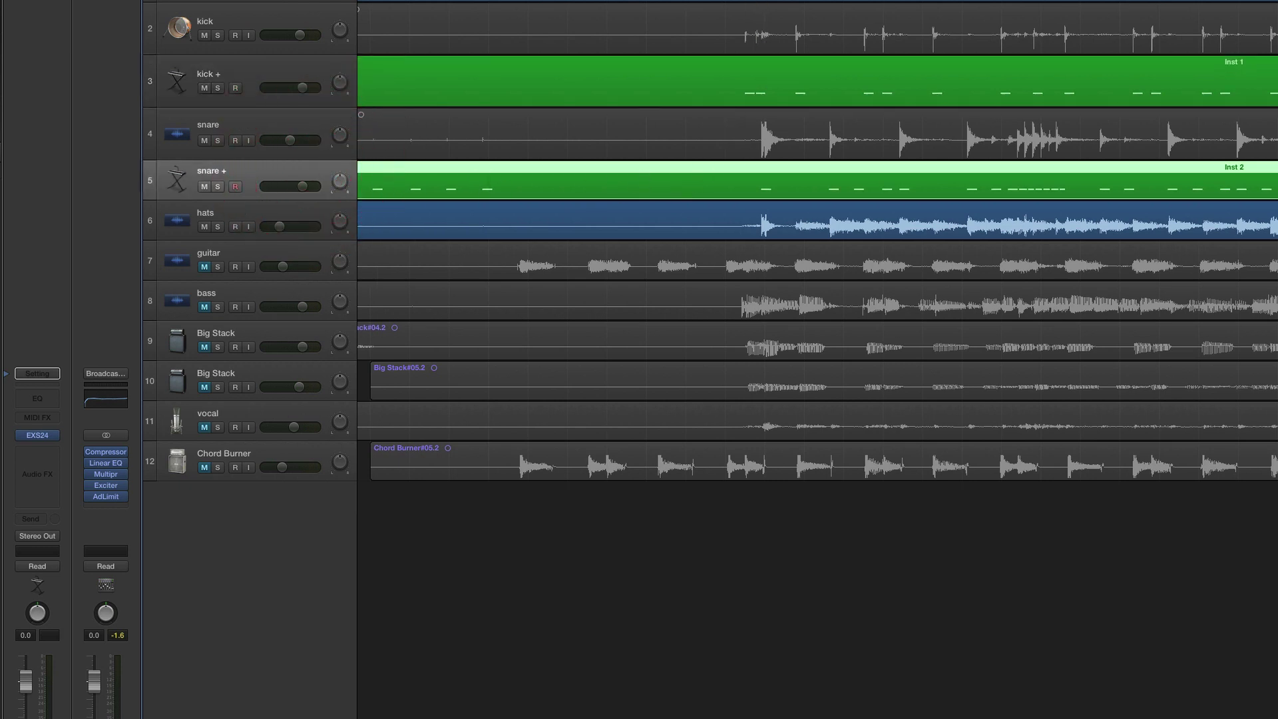
click(217, 88)
click(218, 186)
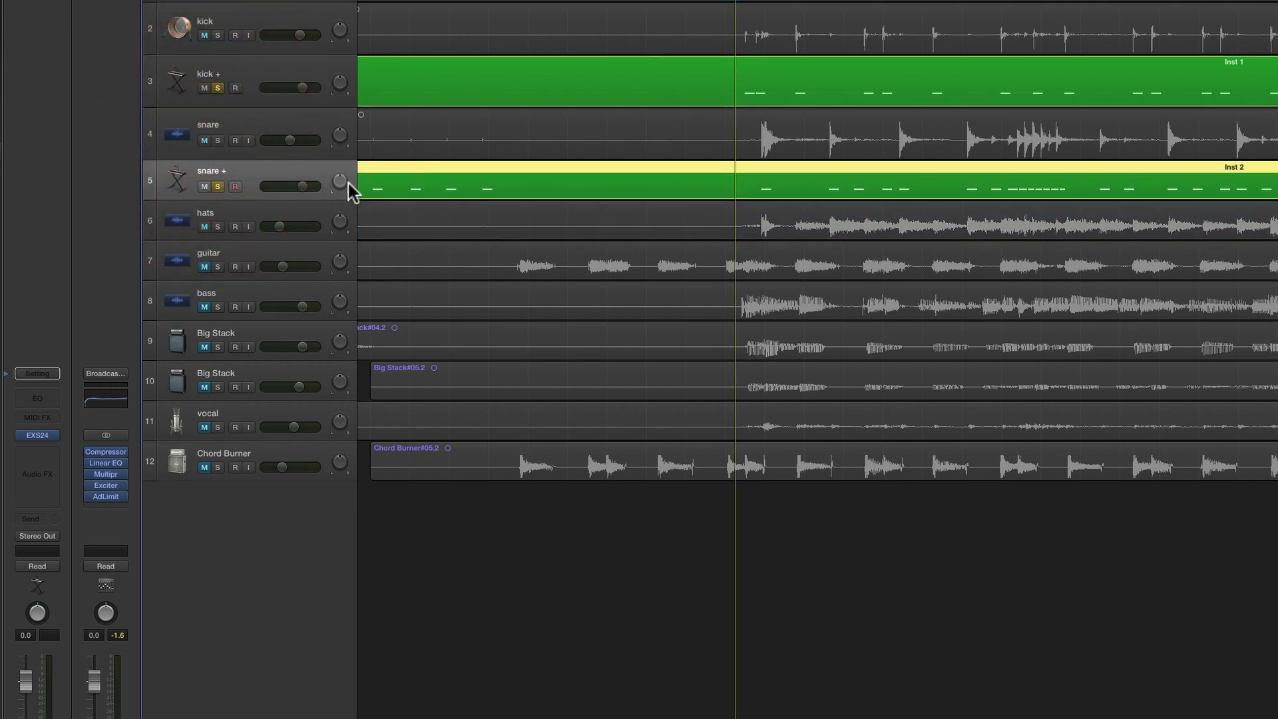
key(space)
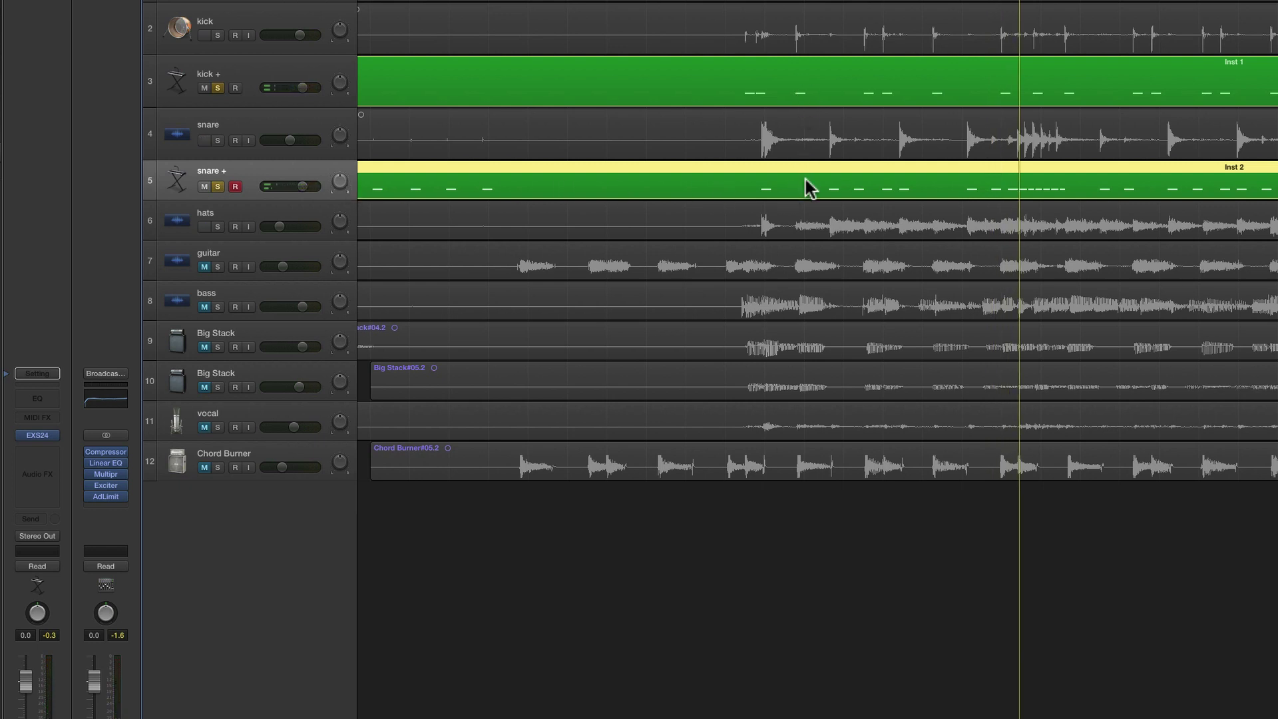
Open the EXS24 sampler of the snare + track.
scroll(736, 117, left, 3)
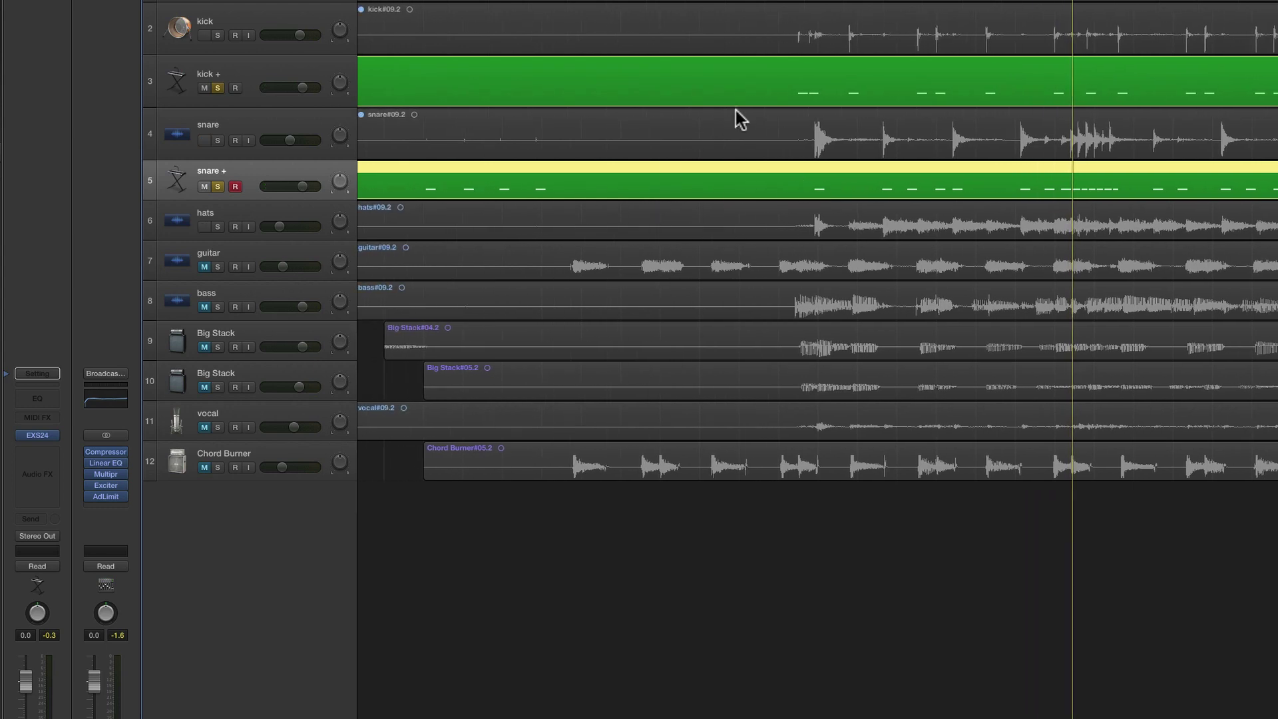
scroll(761, 94, right, 3)
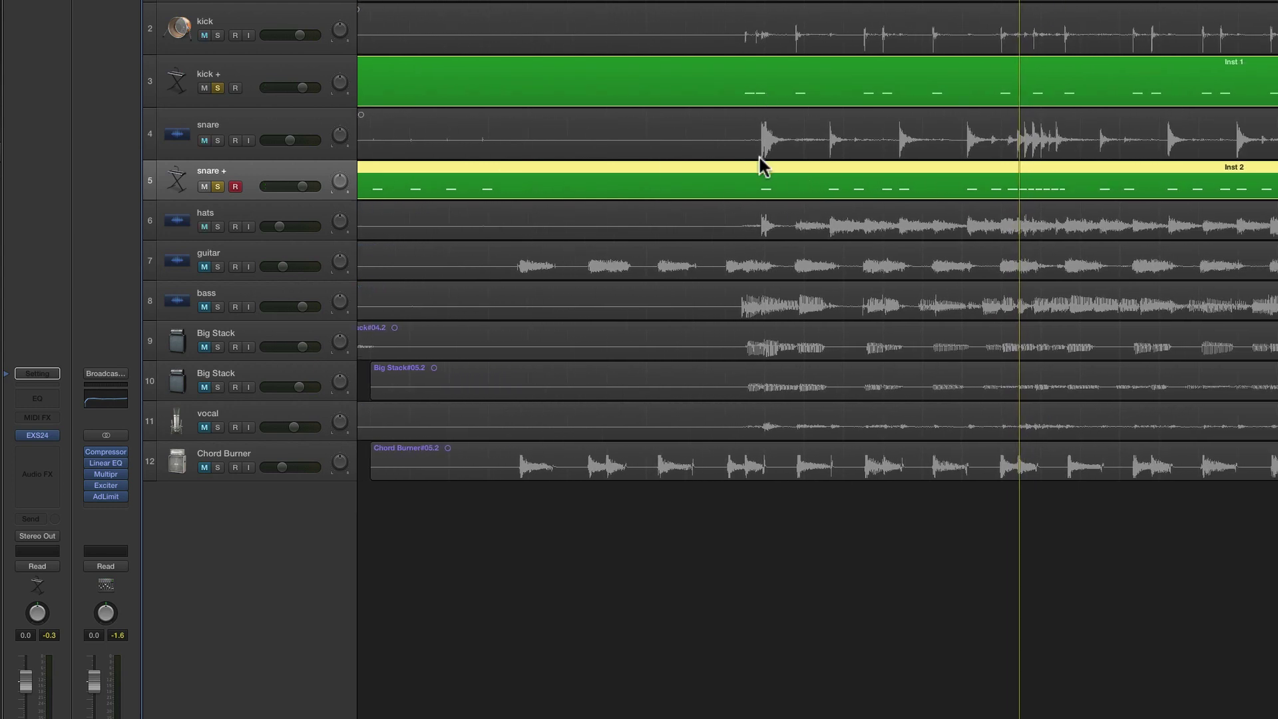
scroll(758, 155, right, 3)
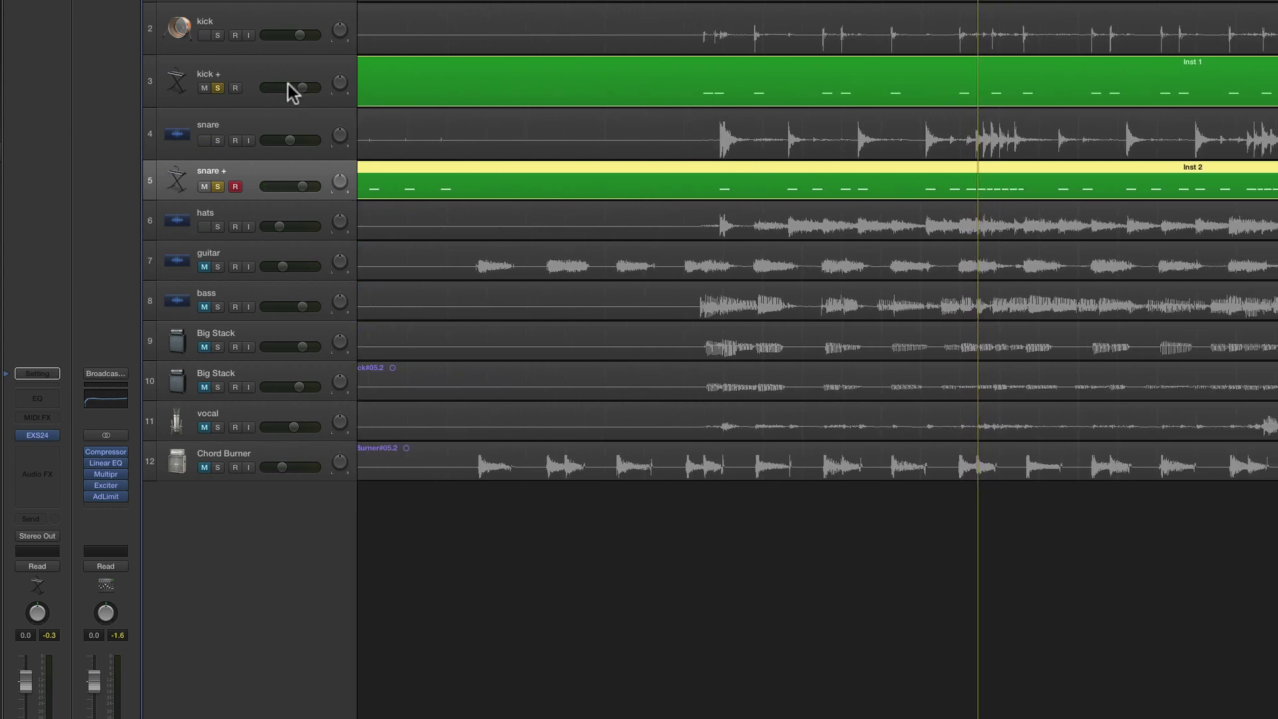
click(42, 435)
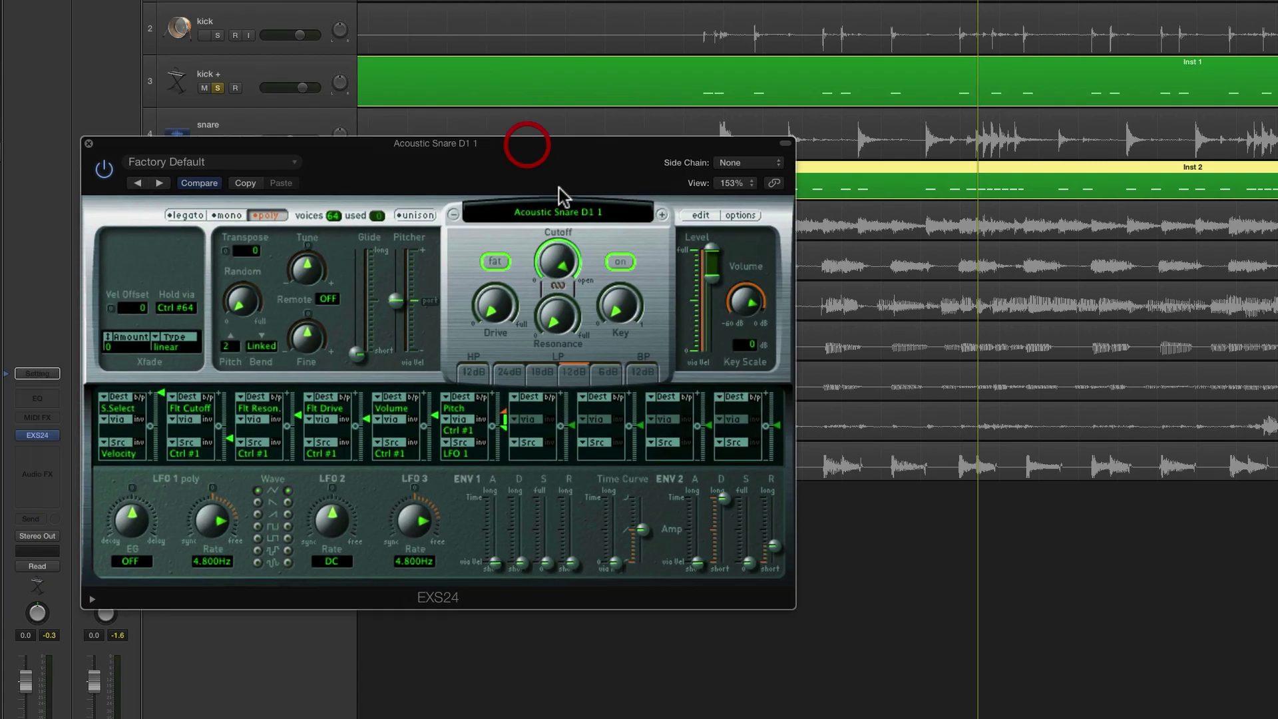
Check which instrument is loaded in the snare + sampler and close its window.
click(569, 210)
click(599, 181)
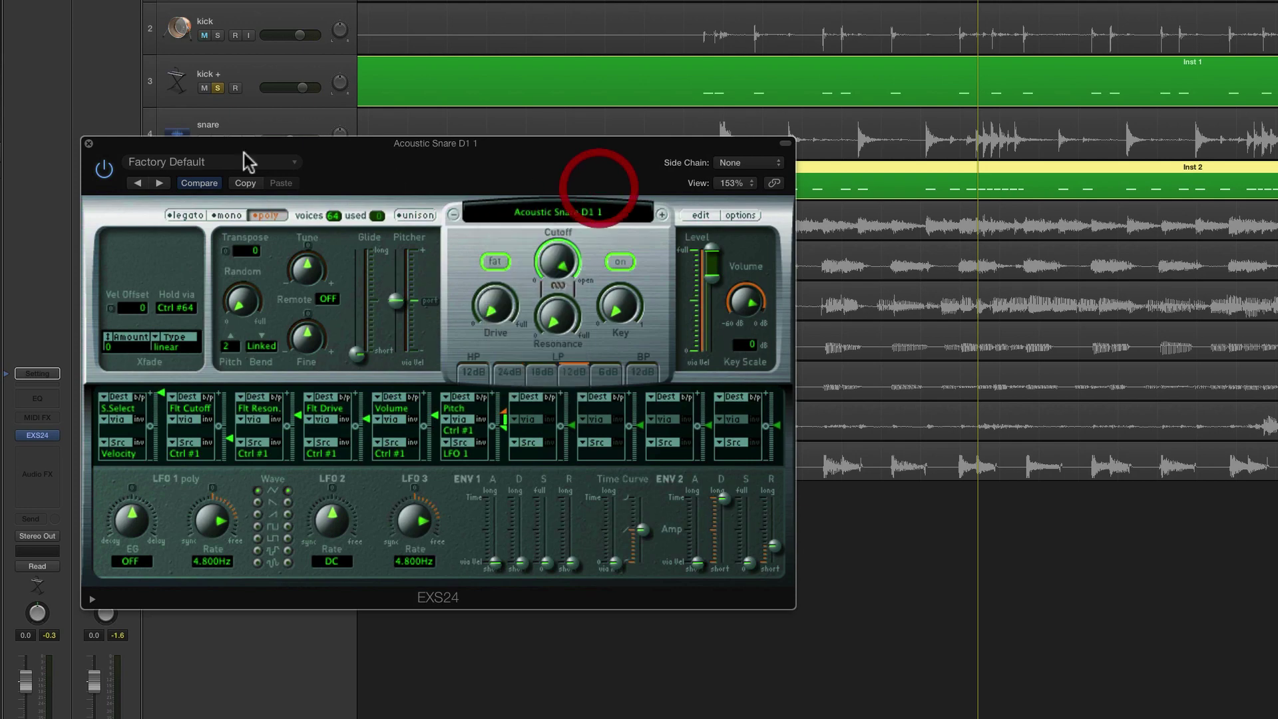
click(89, 143)
Open the EXS24 sampler of the kick + track, check its loaded instrument and close the window.
click(268, 70)
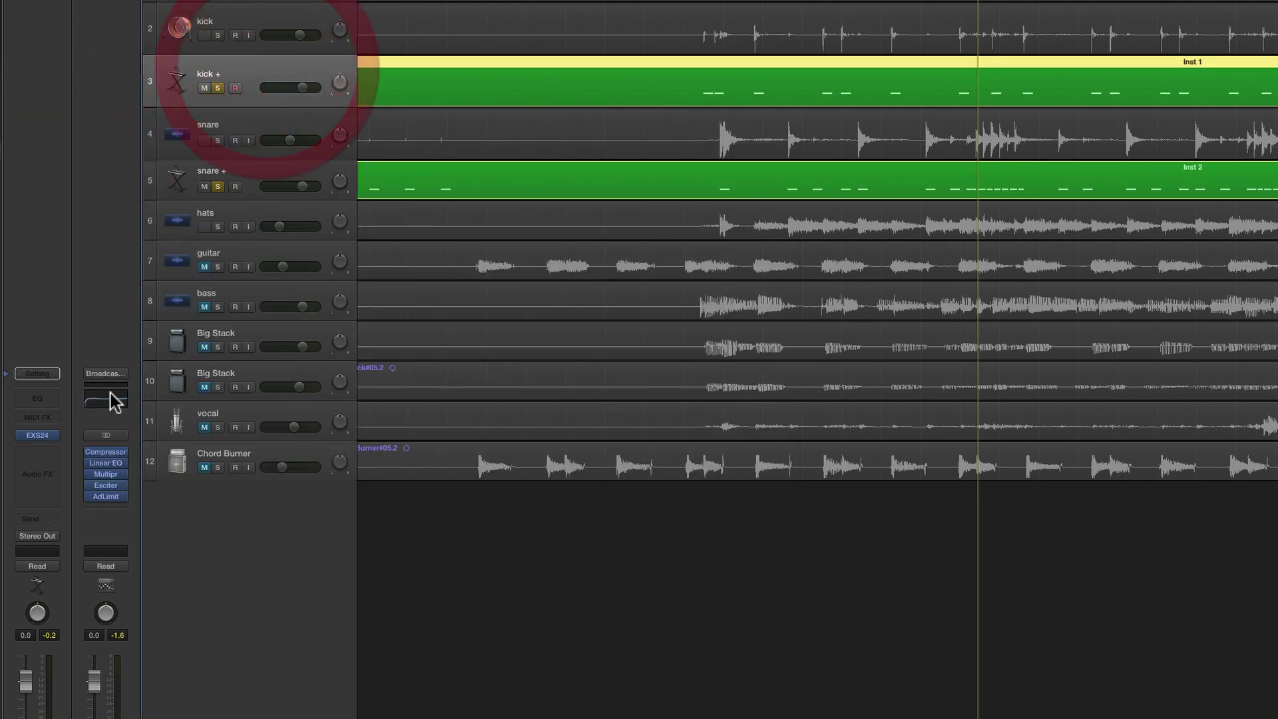
click(37, 436)
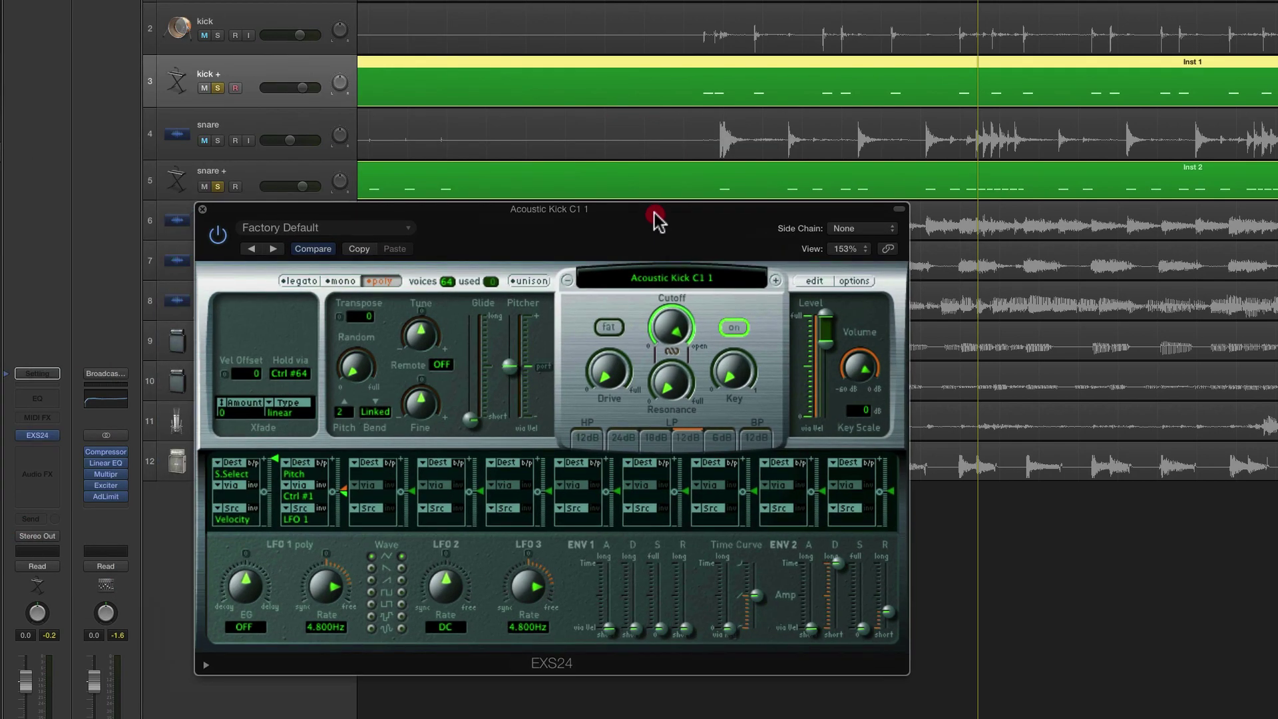
click(656, 273)
click(585, 231)
click(203, 211)
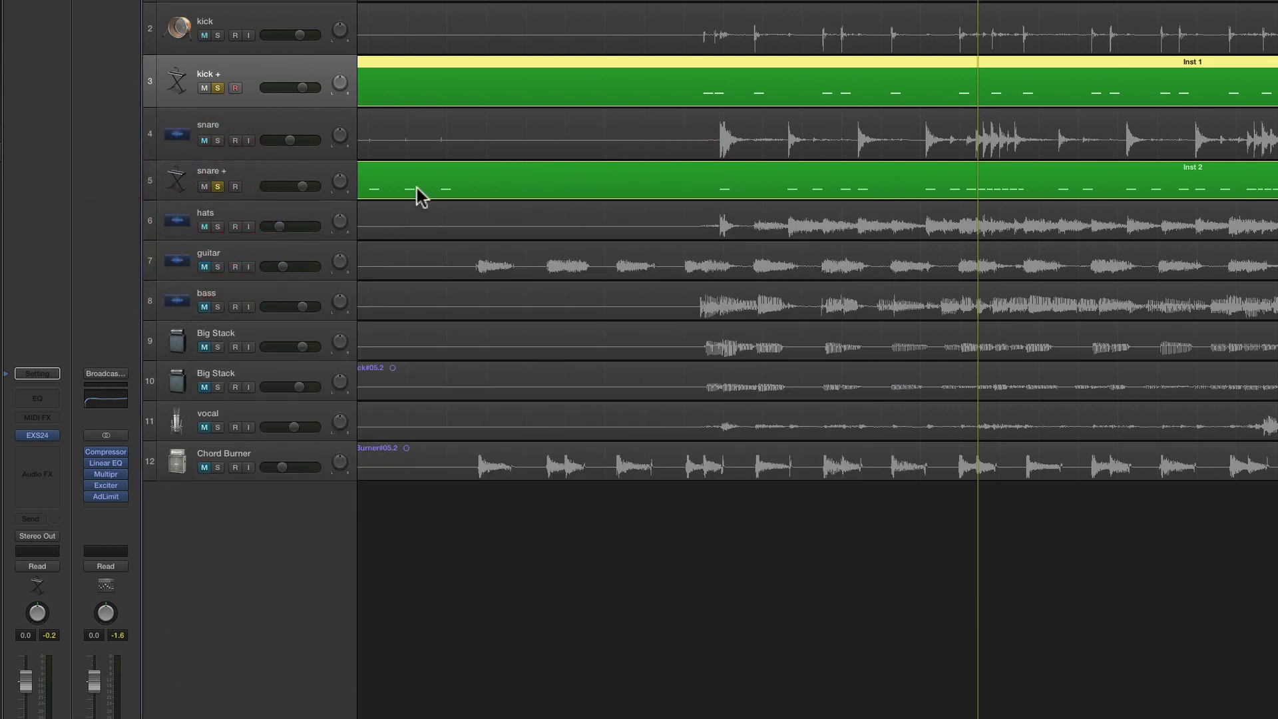
Open the kick + region in the Piano Roll and audition all of its notes on C1.
click(483, 101)
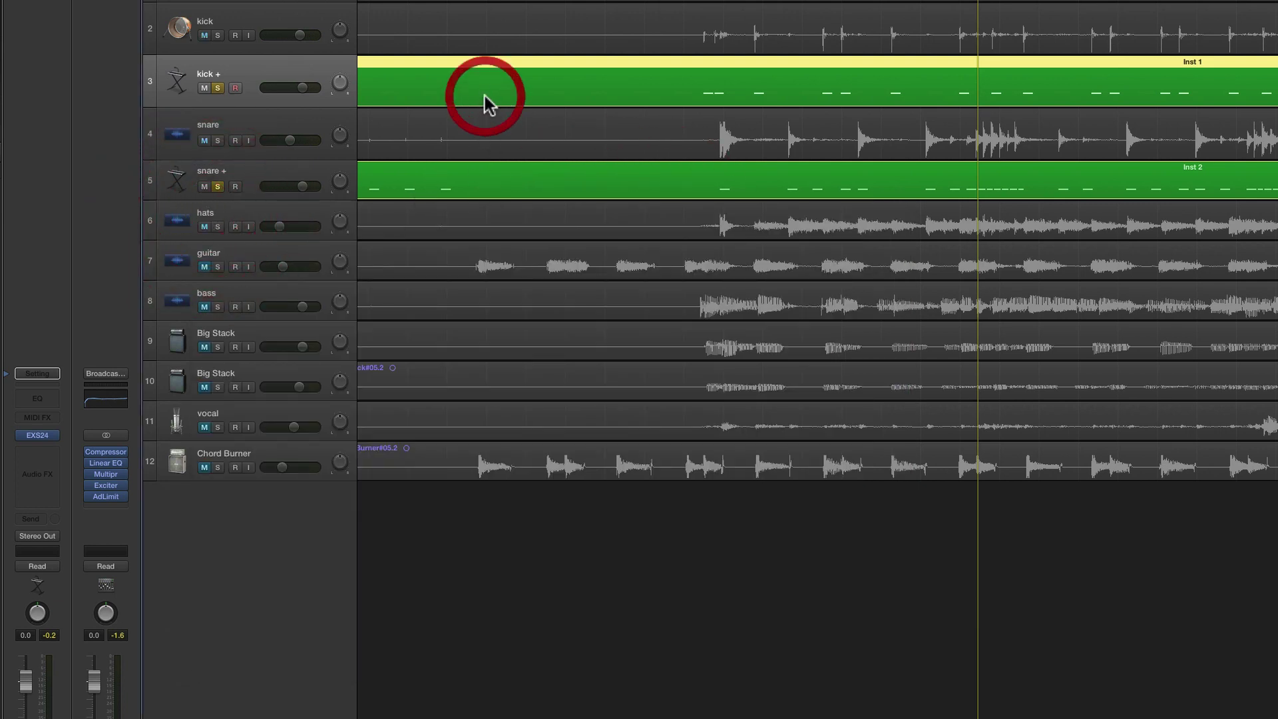
click(518, 180)
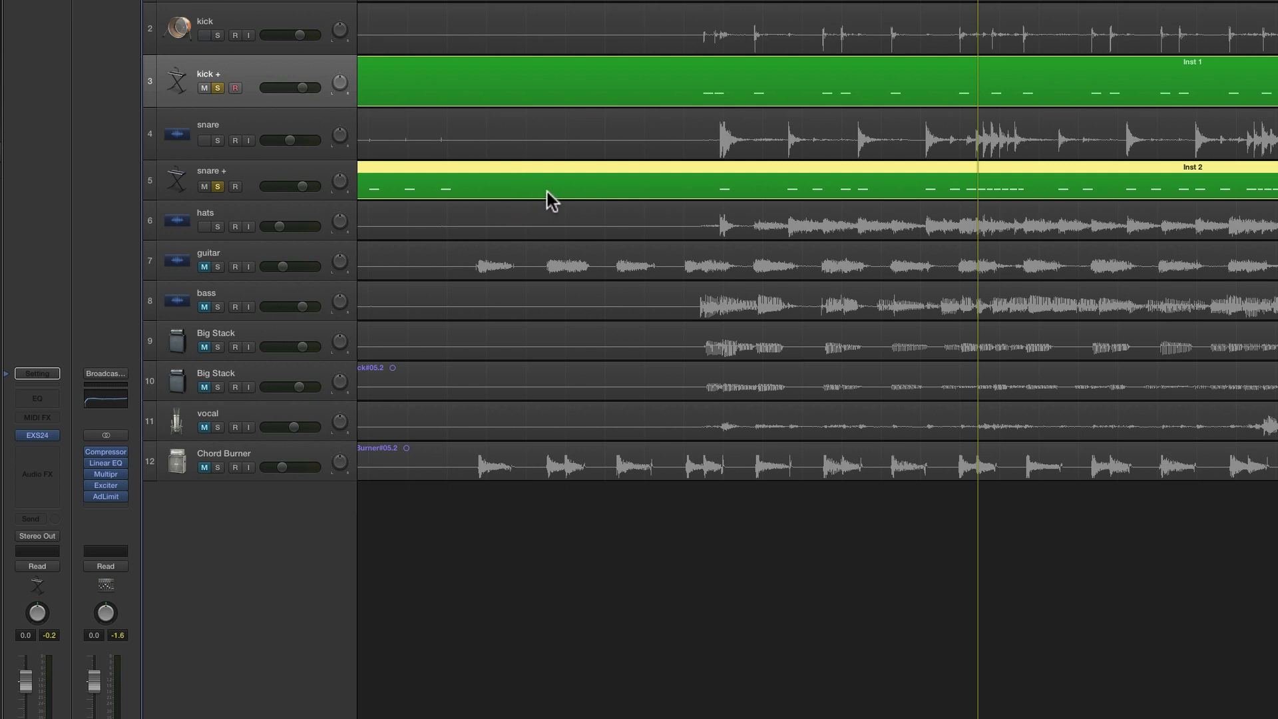
click(710, 91)
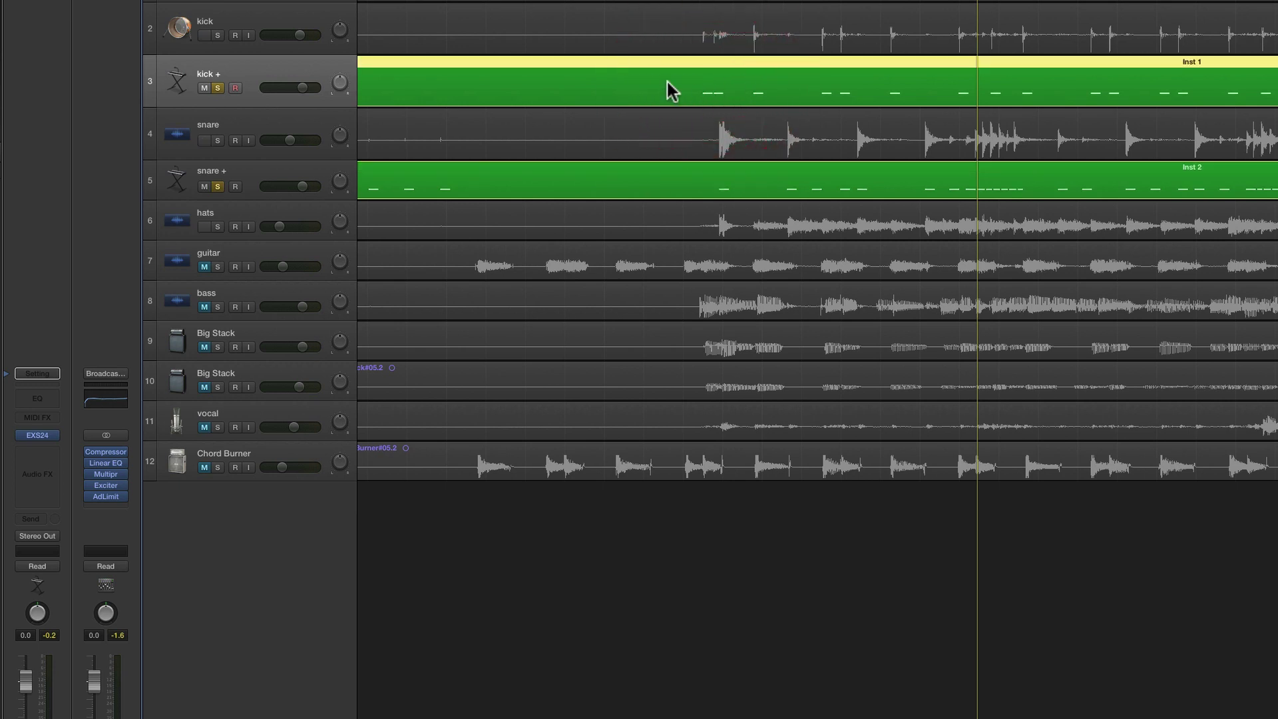
double_click(707, 79)
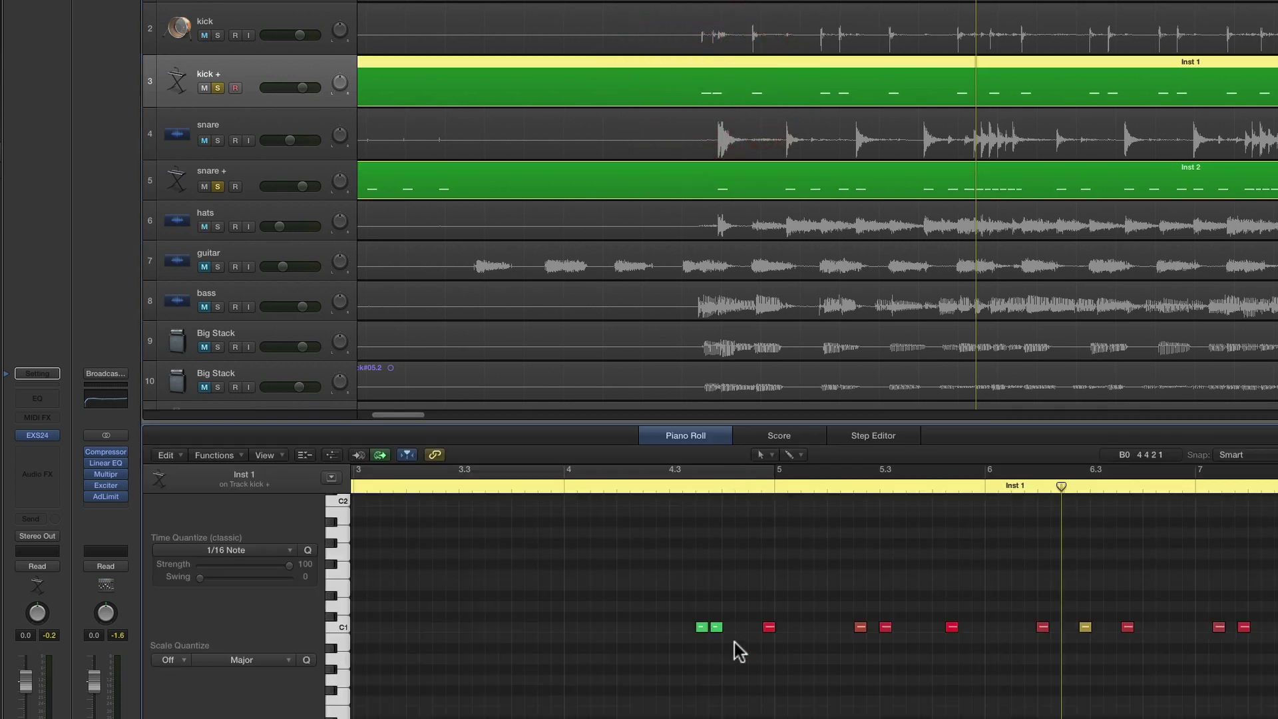
click(338, 626)
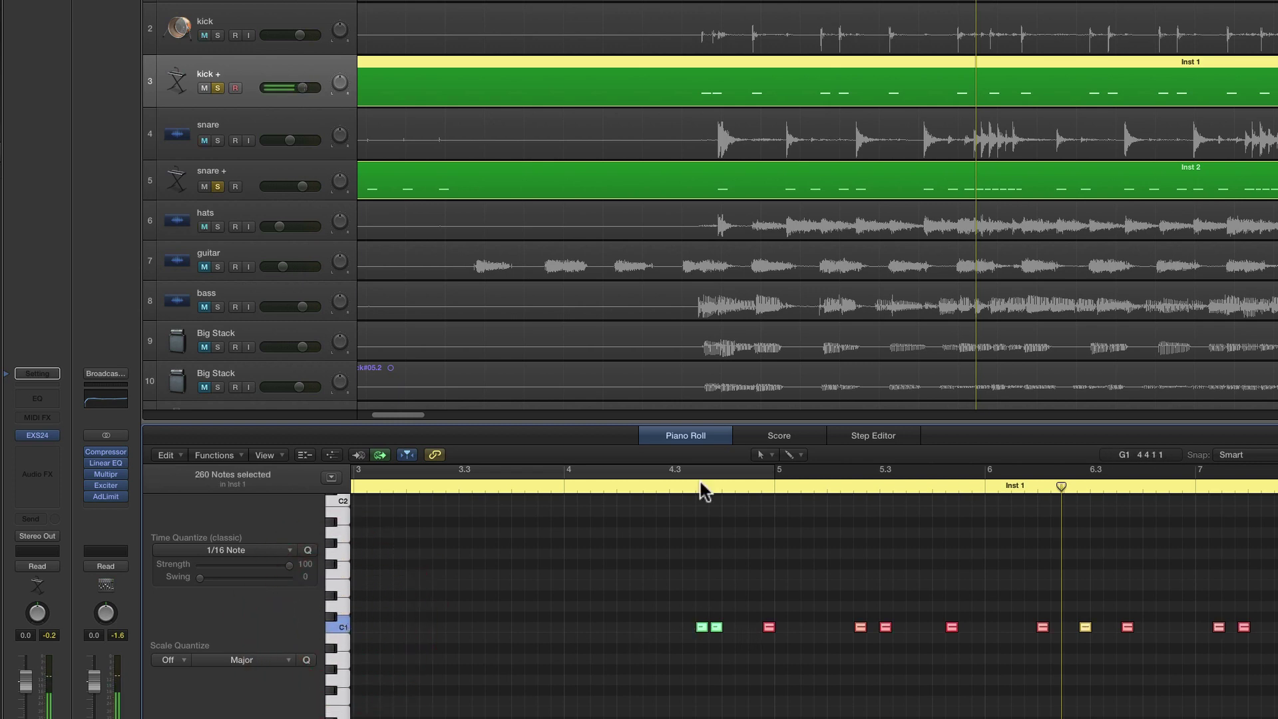
Show the snare + region in the Piano Roll, audition all of its notes on D1 and close the editor.
click(721, 193)
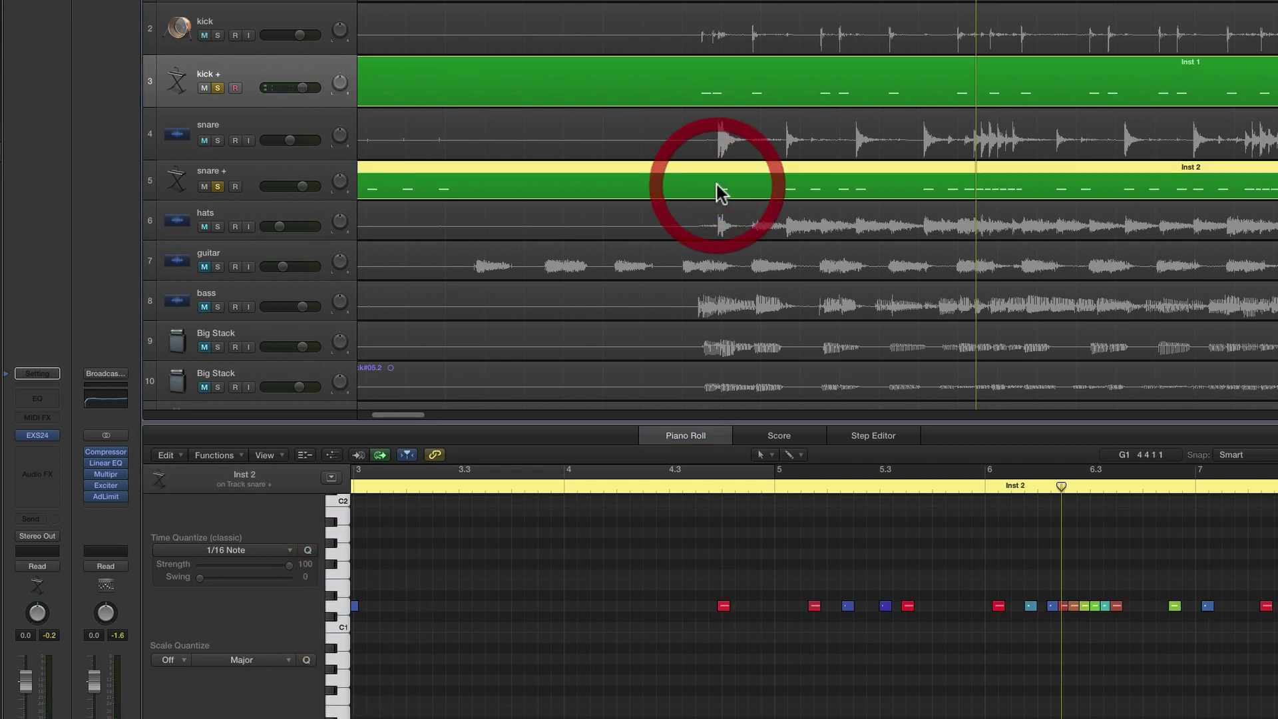
click(339, 606)
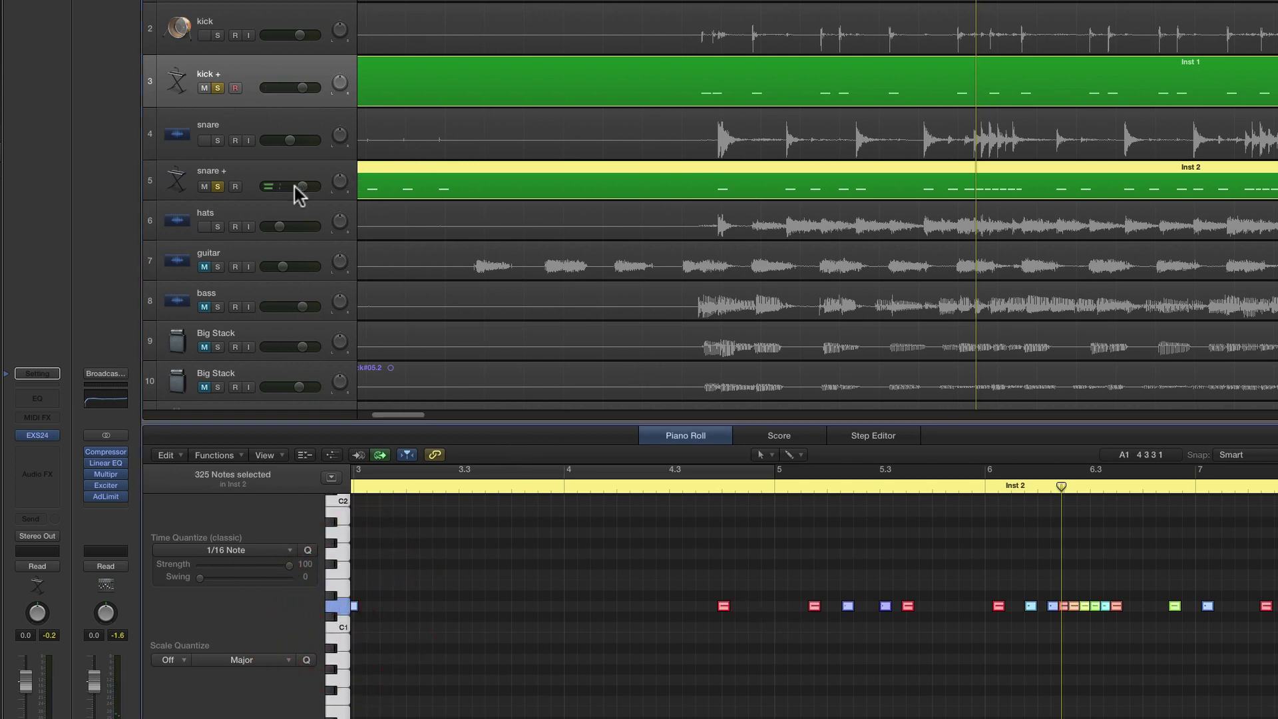
key(p)
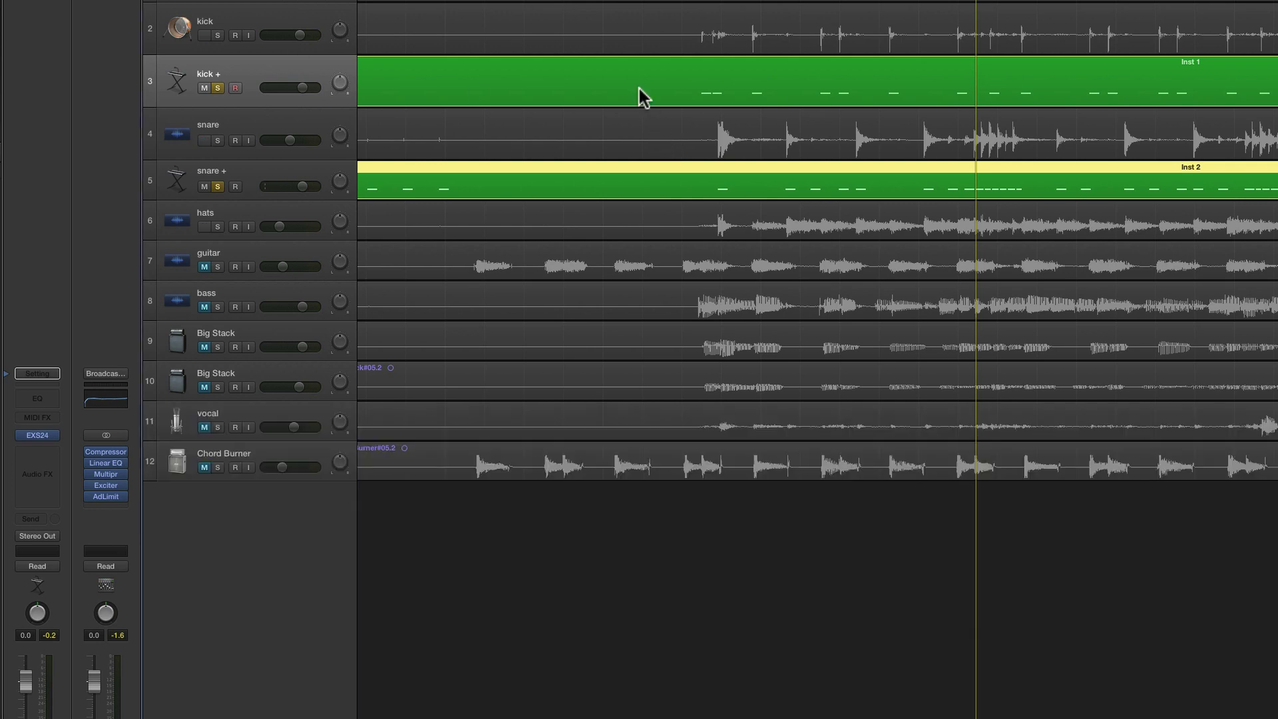
Select the kick + and snare + regions together and glue them into one region on the kick + track.
click(638, 190)
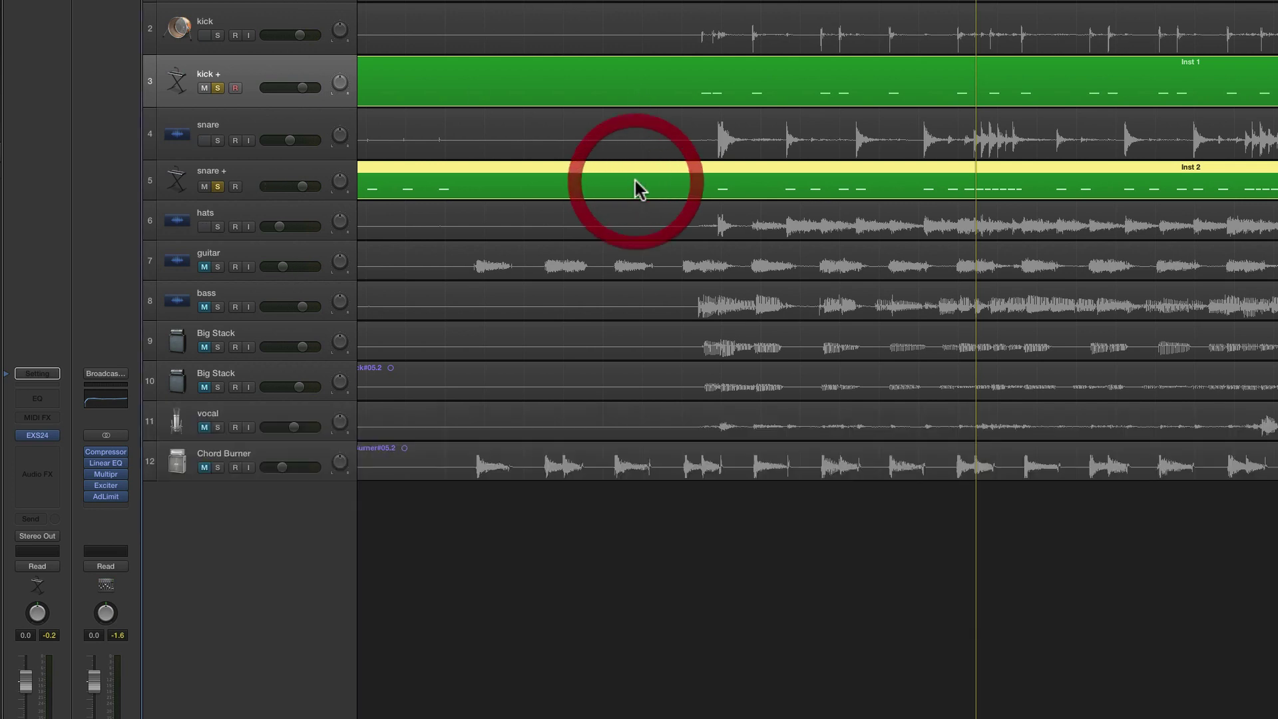
shift+click(649, 84)
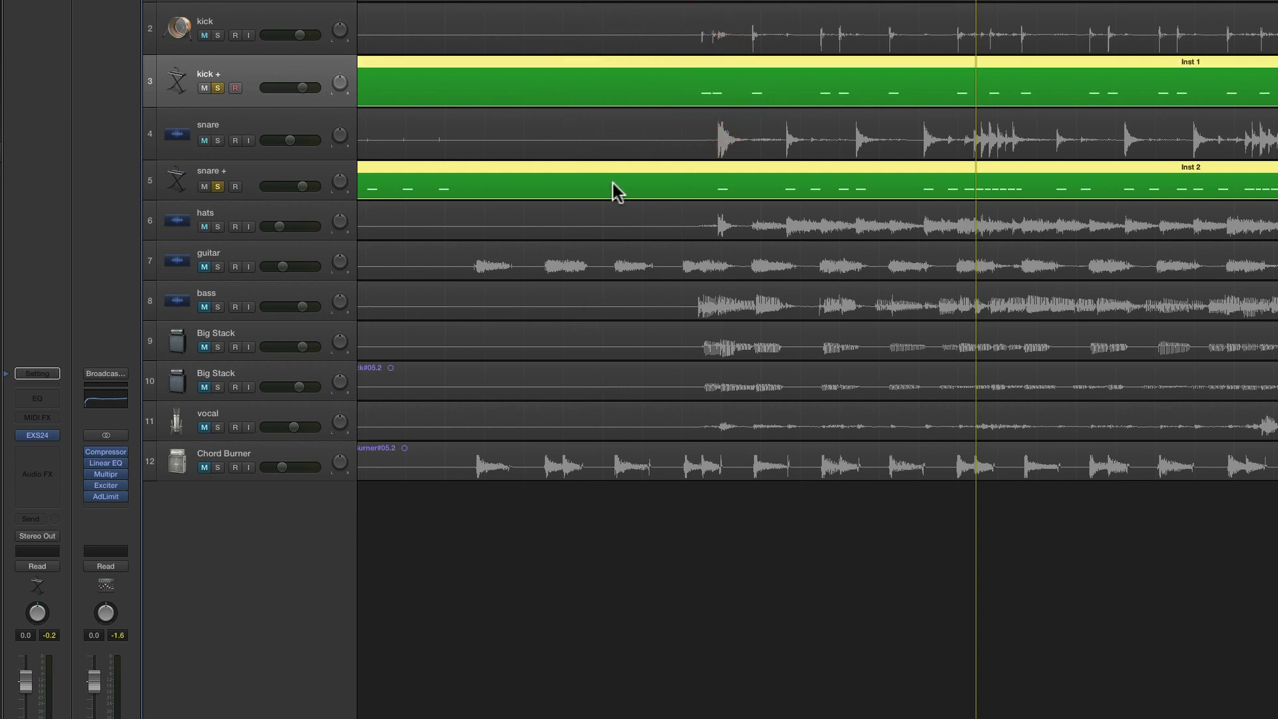
key(t)
click(651, 254)
click(654, 271)
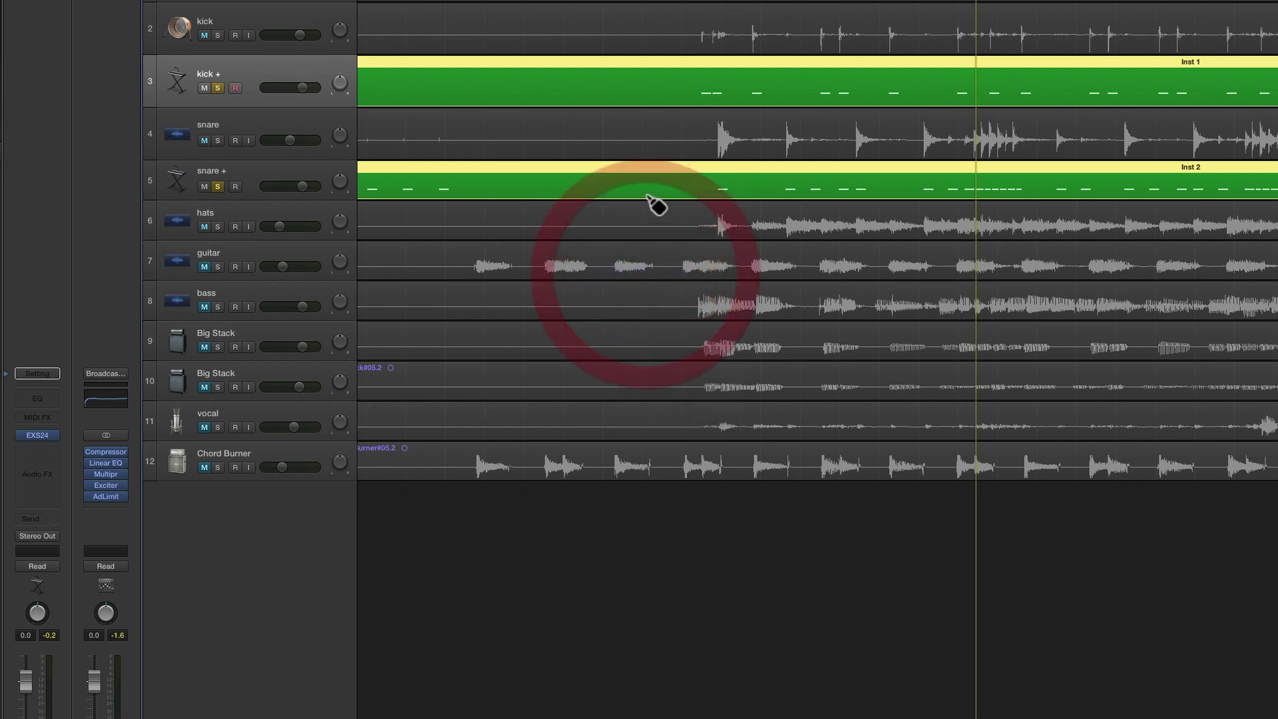
click(649, 191)
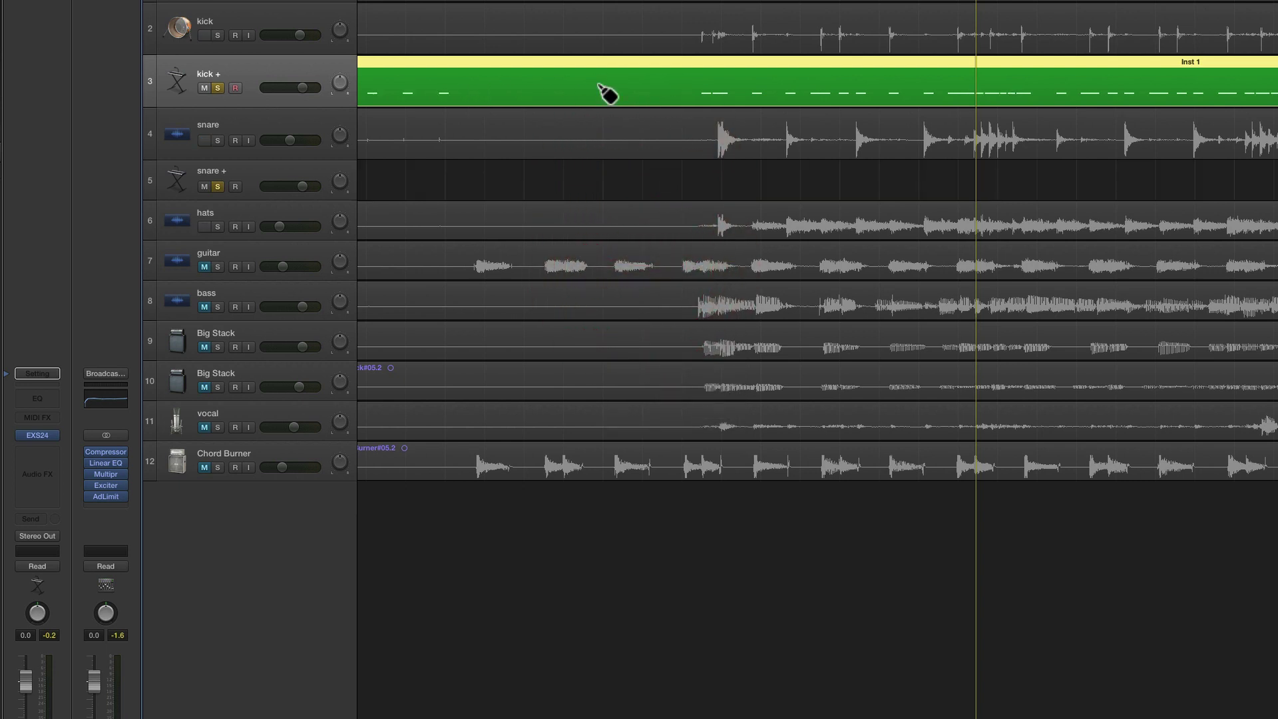
Unsolo and delete the empty snare + track.
click(317, 173)
click(218, 186)
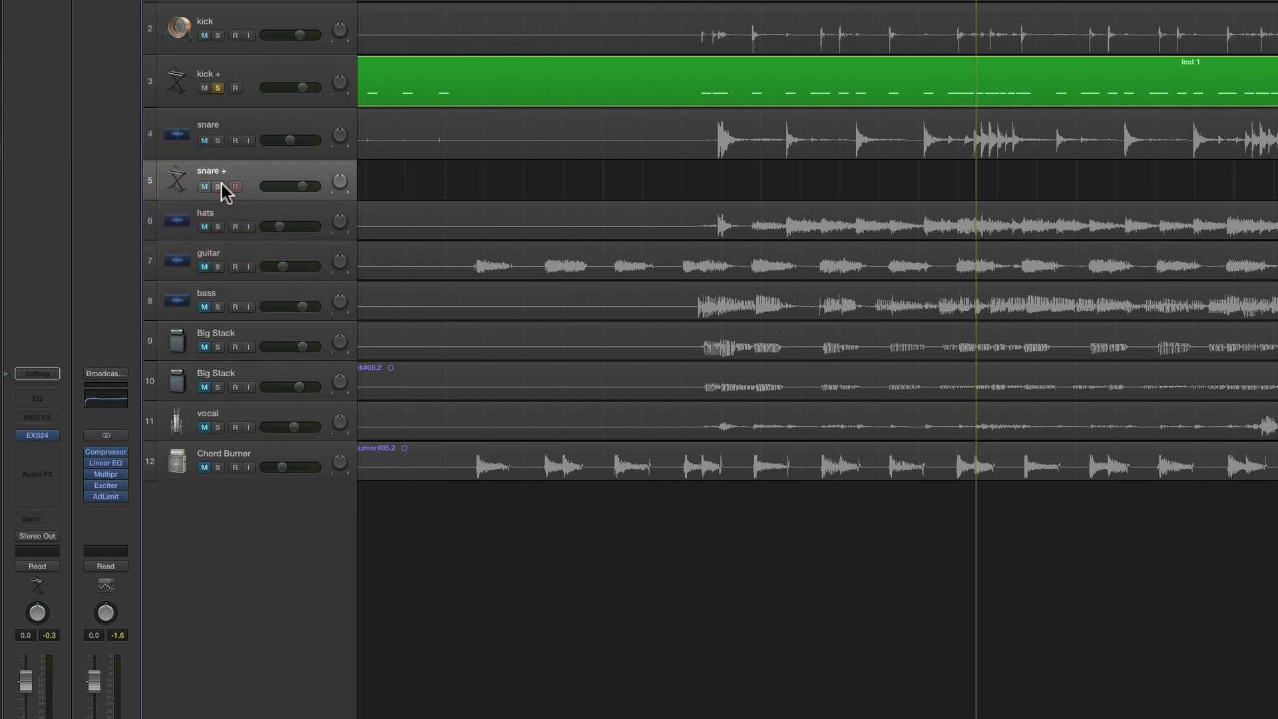
key(super+BackSpace)
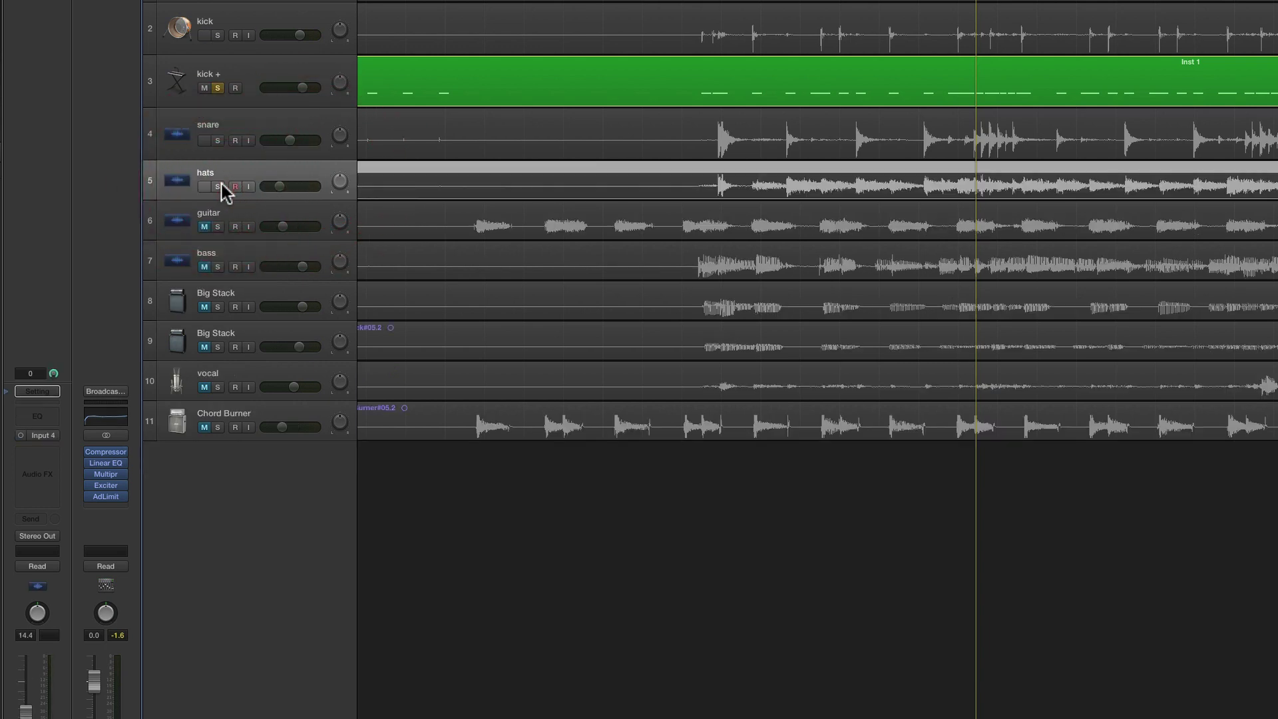
Switch back to the Pointer tool, open the merged region in the Piano Roll and audition single snare and kick notes before bar 5.
click(282, 77)
right_click(707, 85)
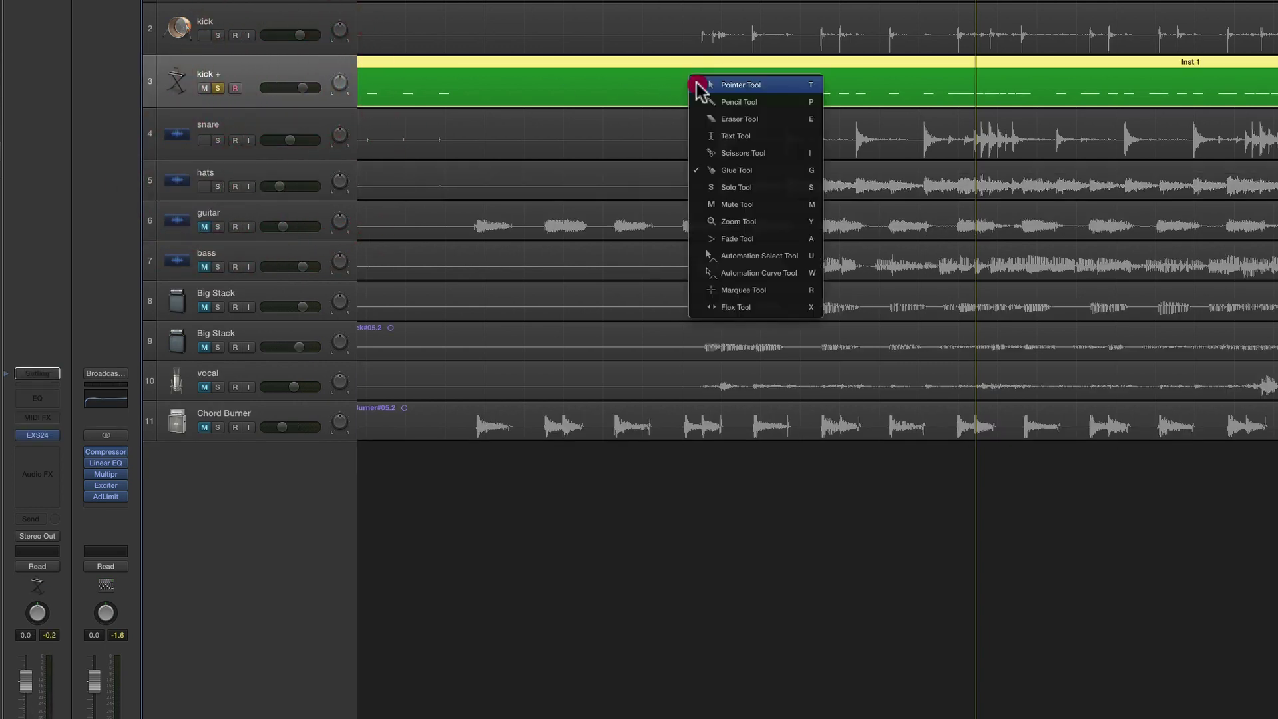
click(715, 74)
double_click(713, 78)
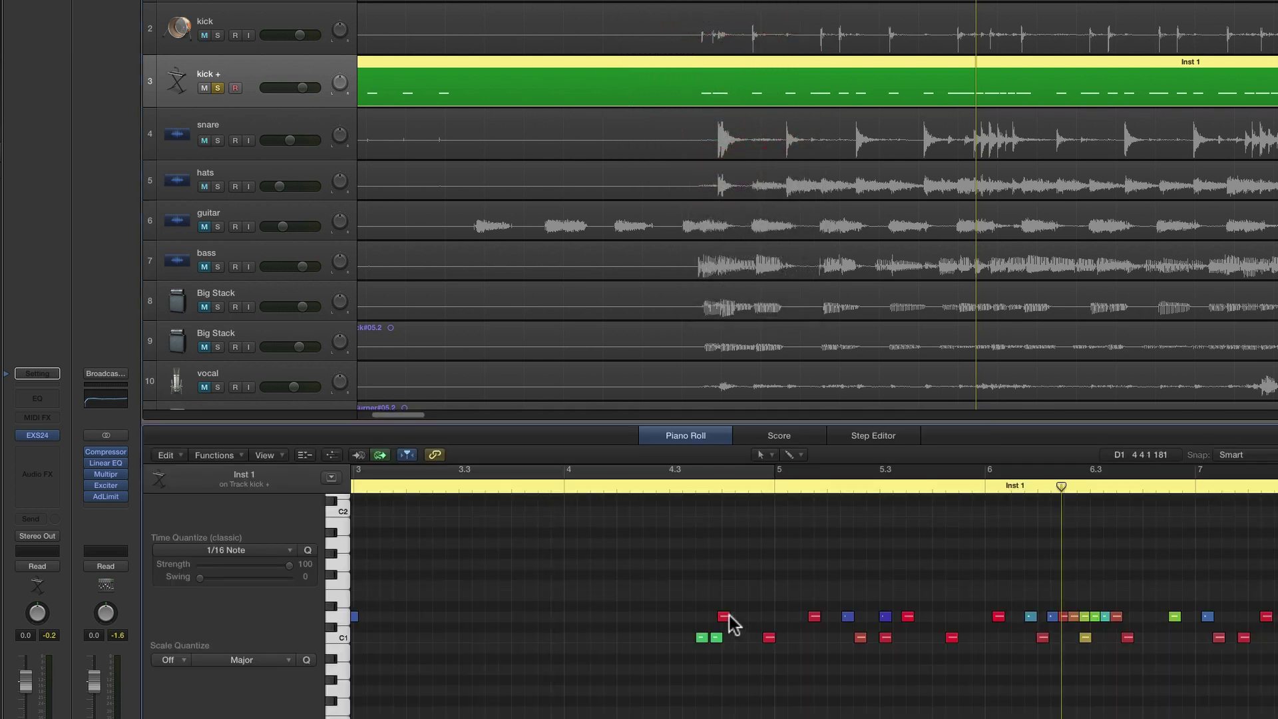
click(724, 617)
click(717, 638)
click(717, 637)
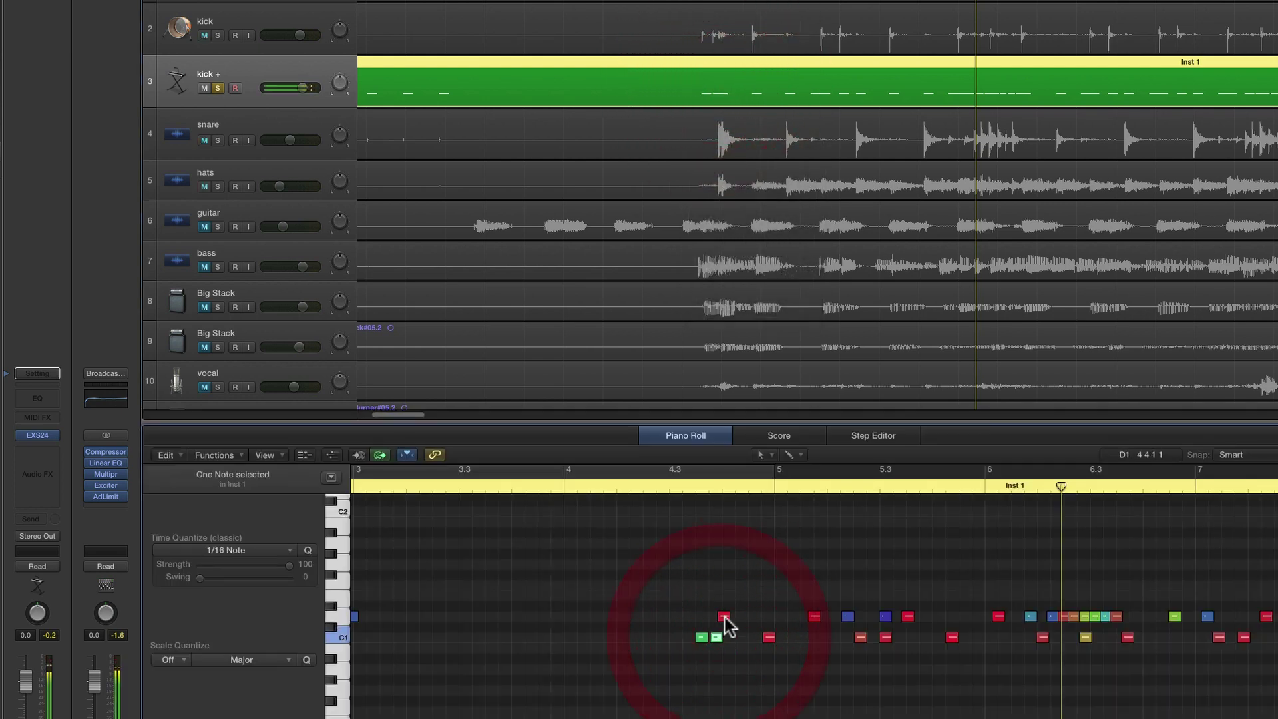
Load the Heavy+ producer kit from the drum kit library onto the kick + track.
click(309, 83)
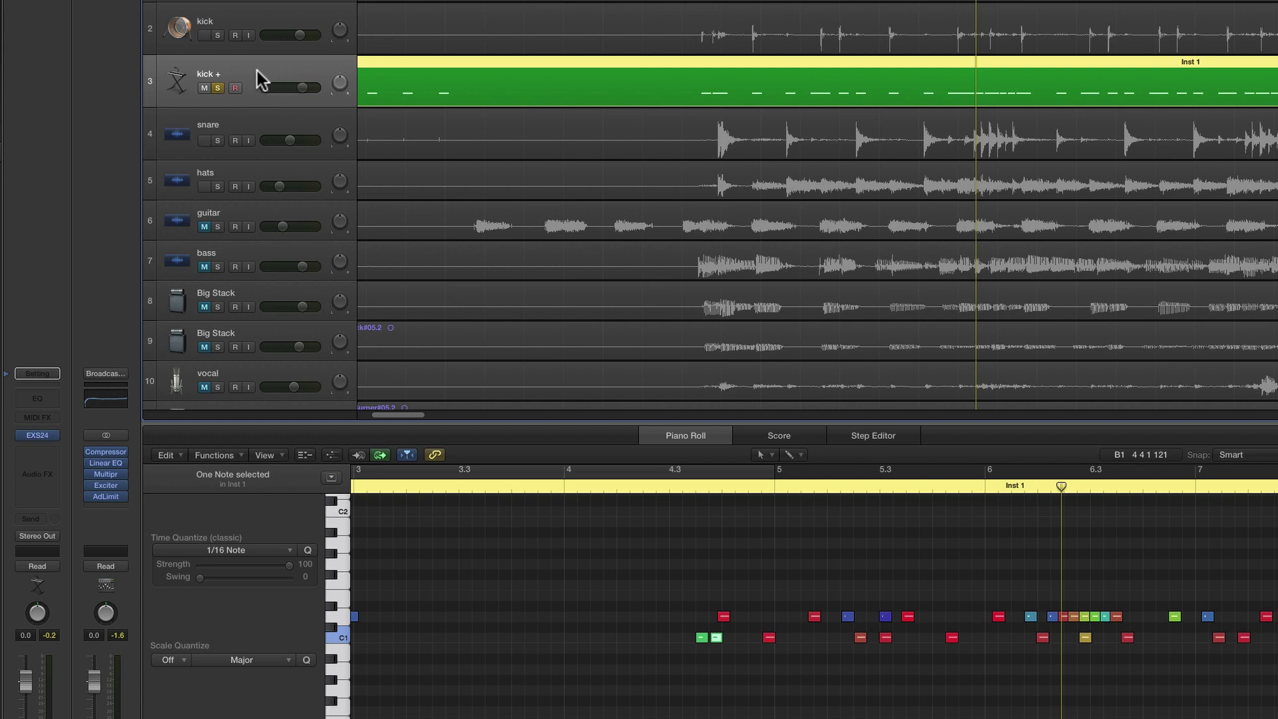
key(y)
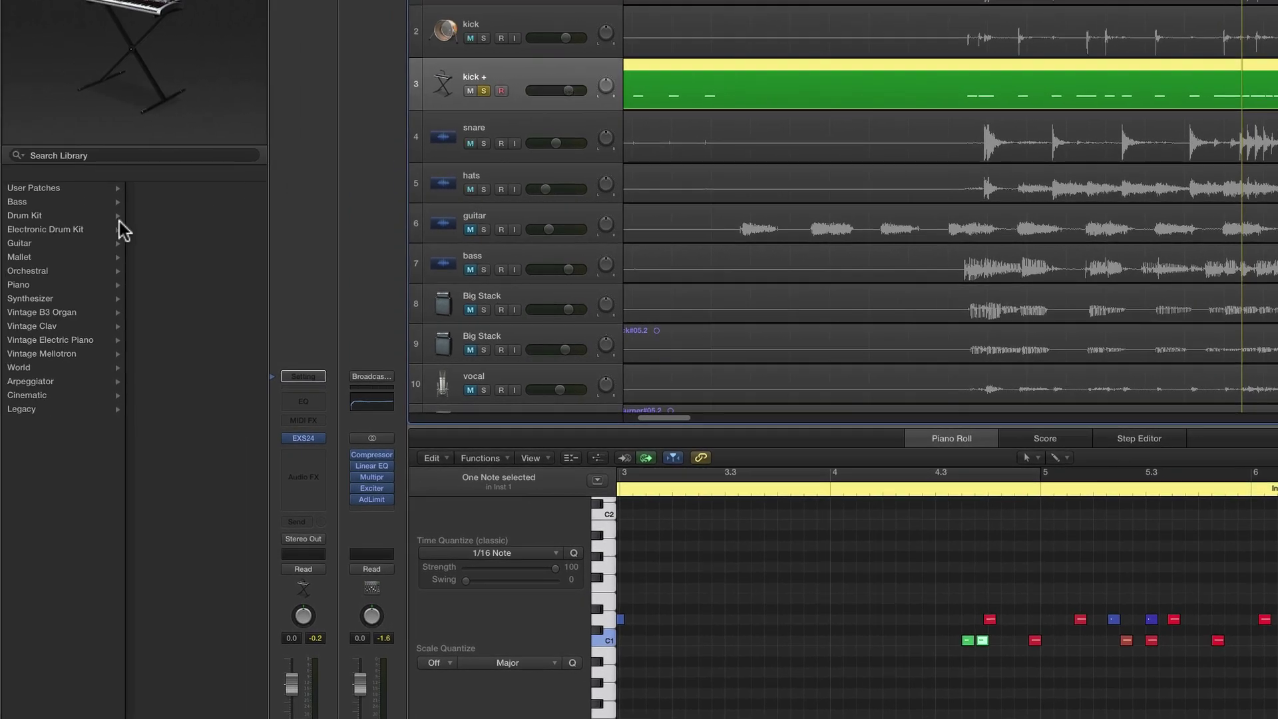
click(32, 216)
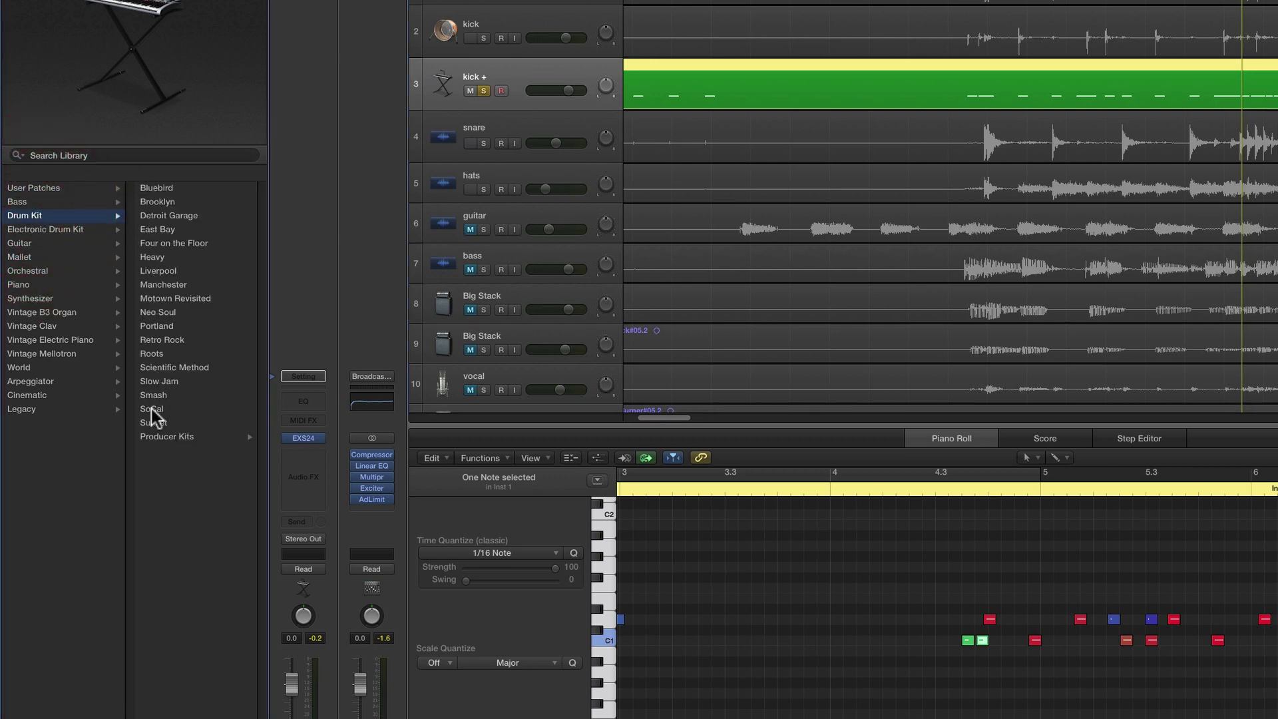
click(182, 437)
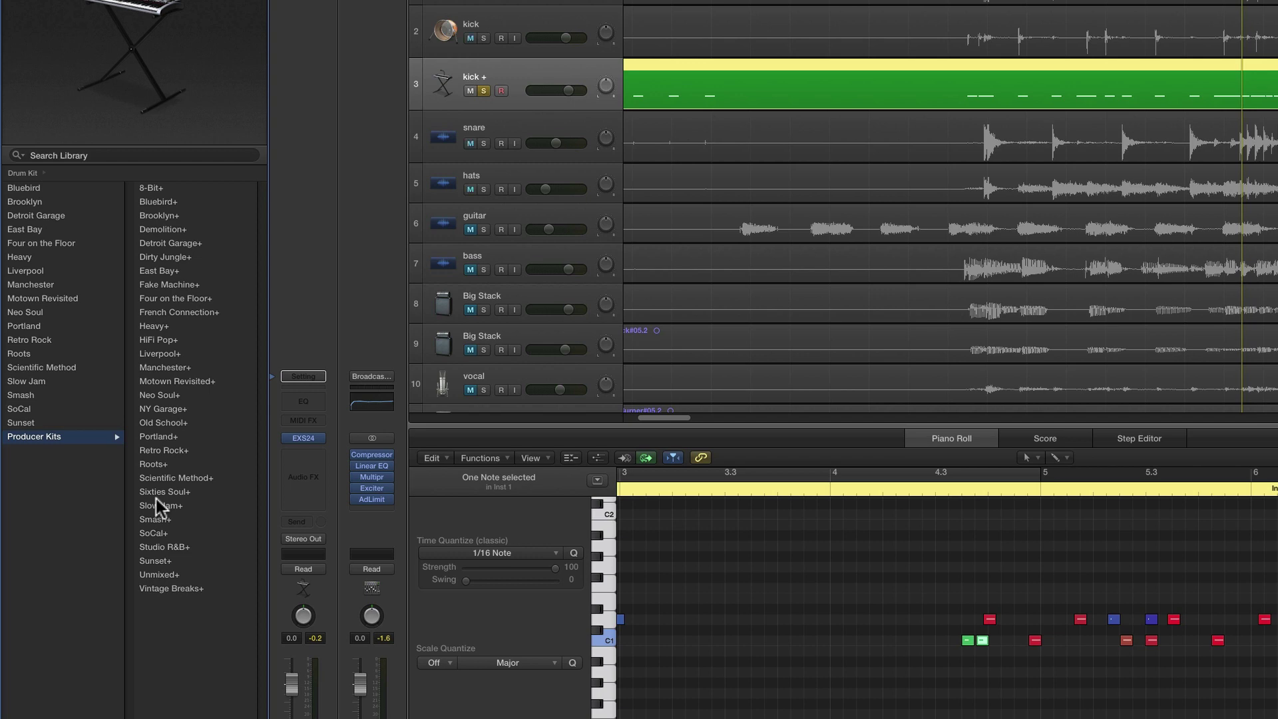
click(159, 327)
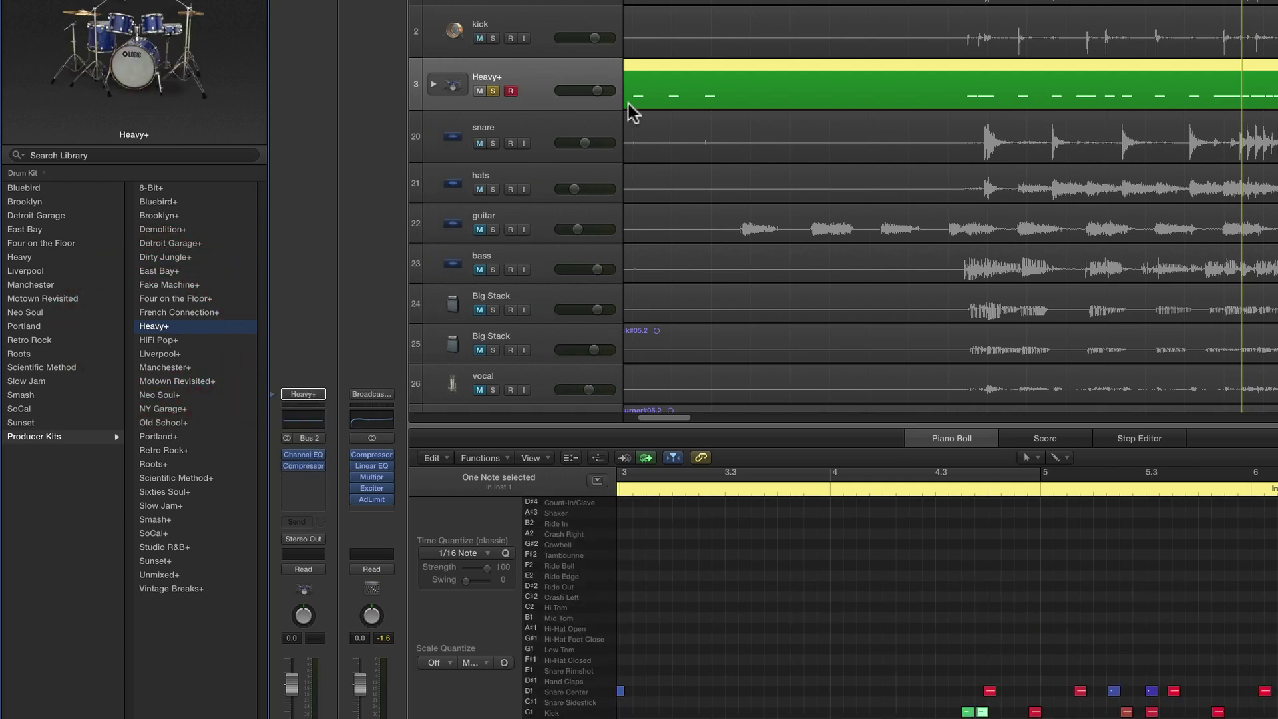
Play the merged part with the Heavy+ kit from just before the first kick hit and stop playback.
click(537, 83)
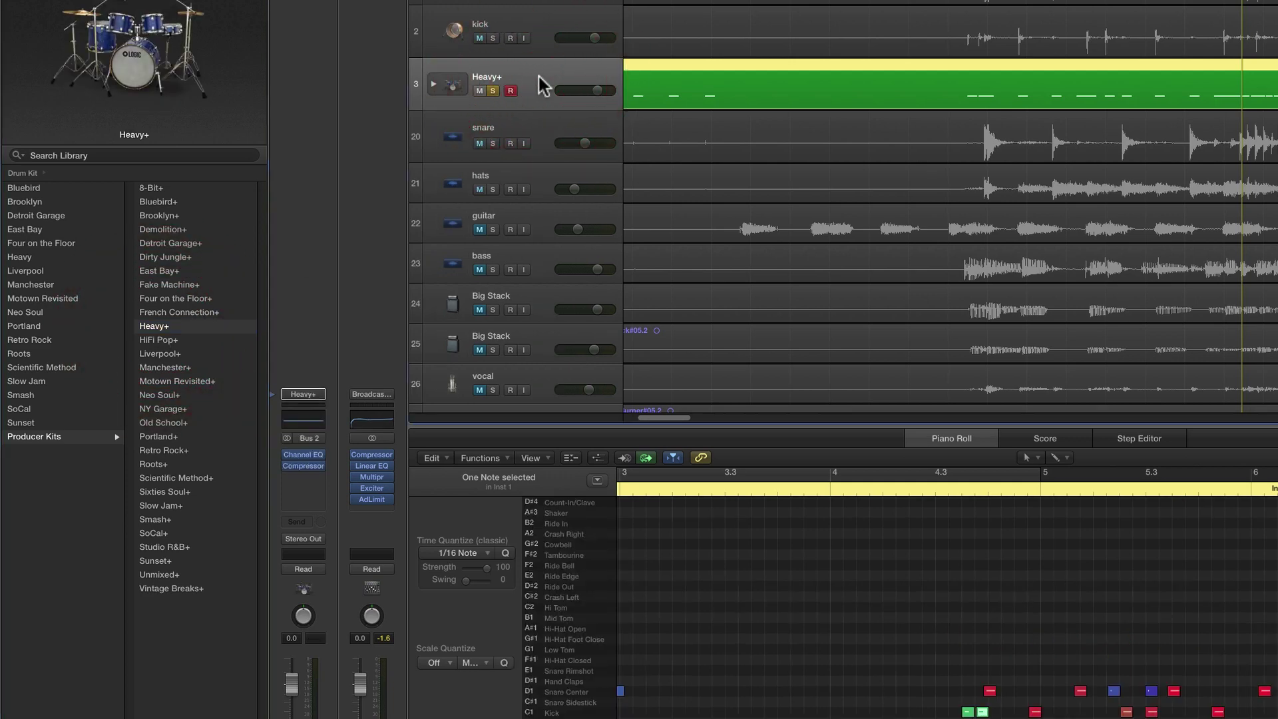
click(538, 79)
key(space)
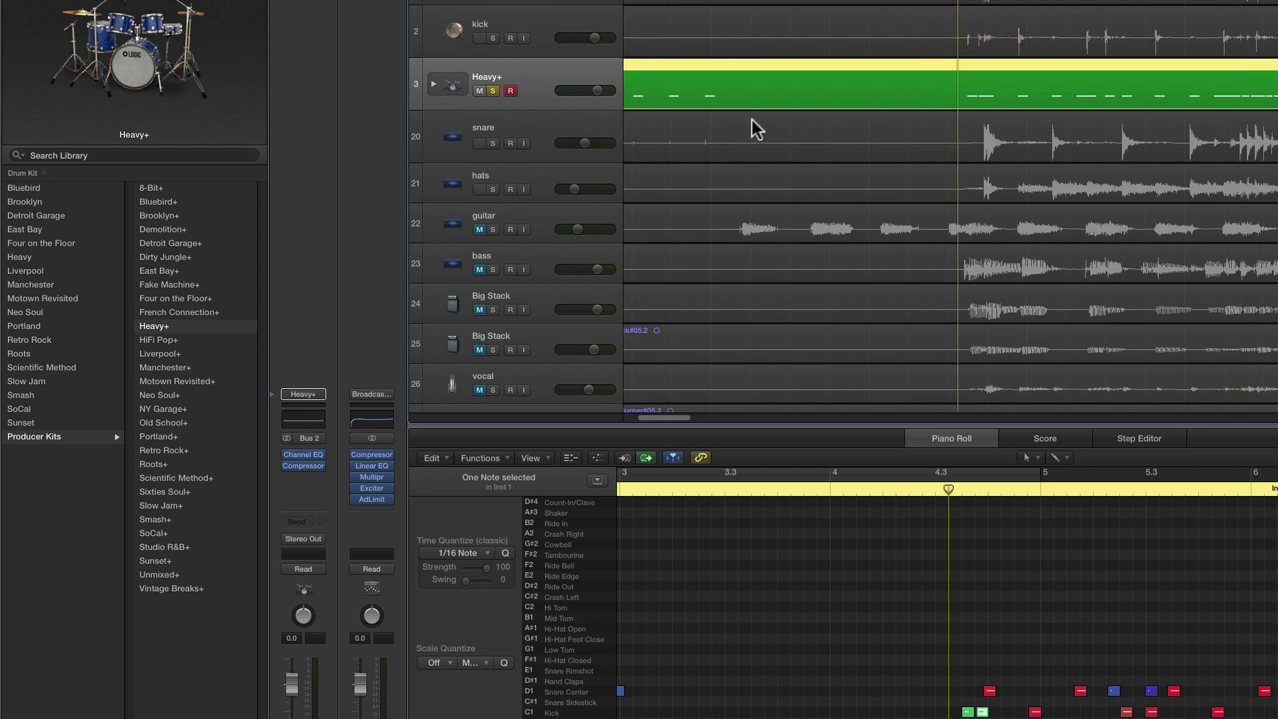
key(space)
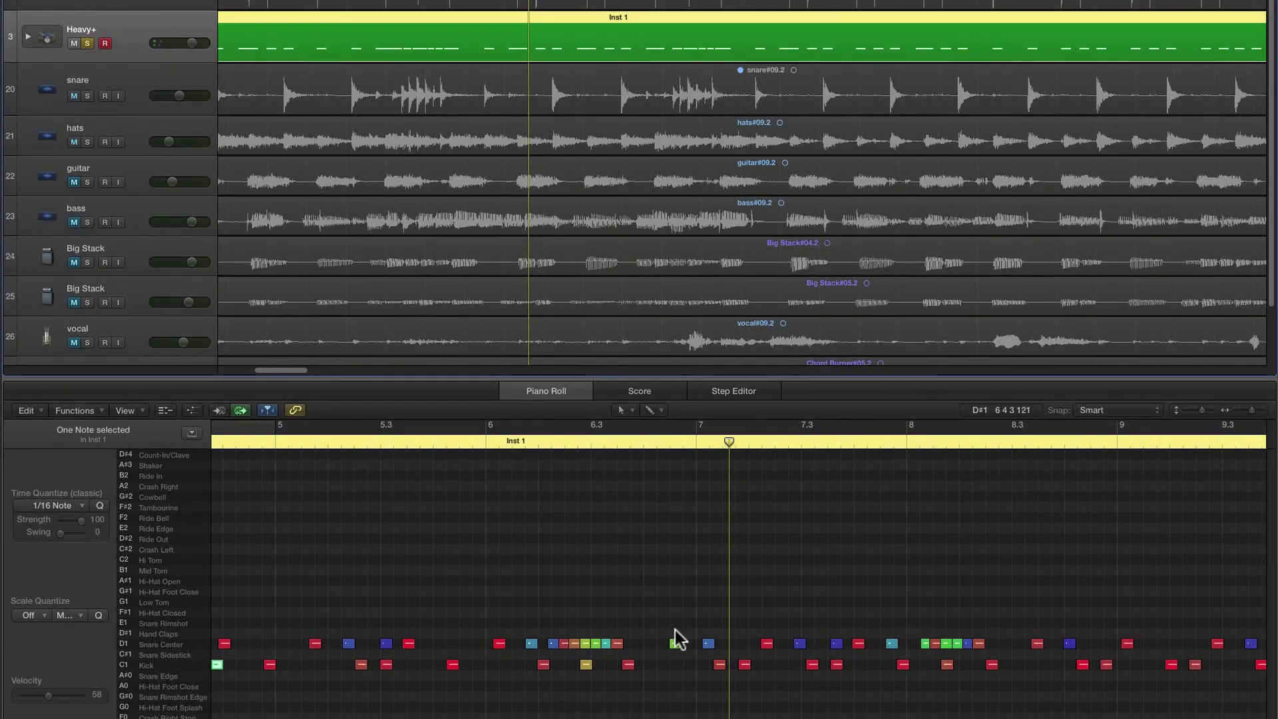
Select and audition the Snare Center note just before bar 7 in the Piano Roll.
click(675, 643)
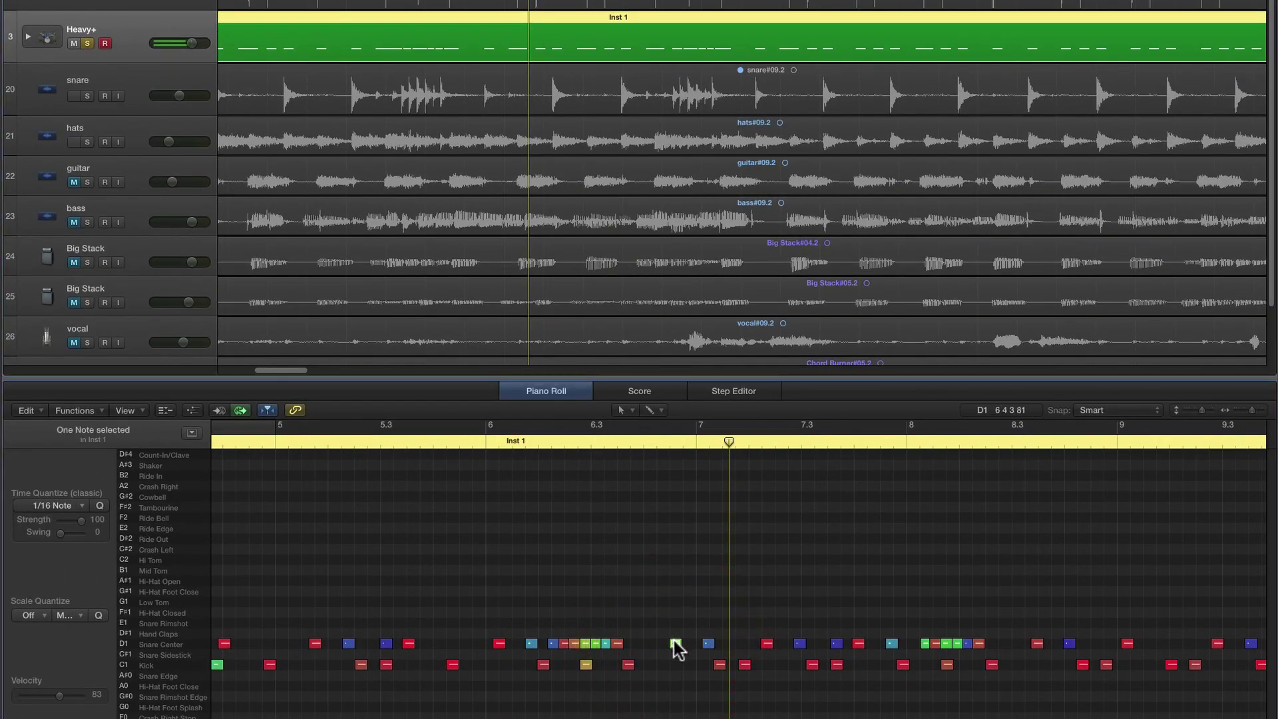
mouse_move(675, 643)
mouse_down()
mouse_move(349, 645)
mouse_move(662, 642)
mouse_up()
mouse_move(674, 649)
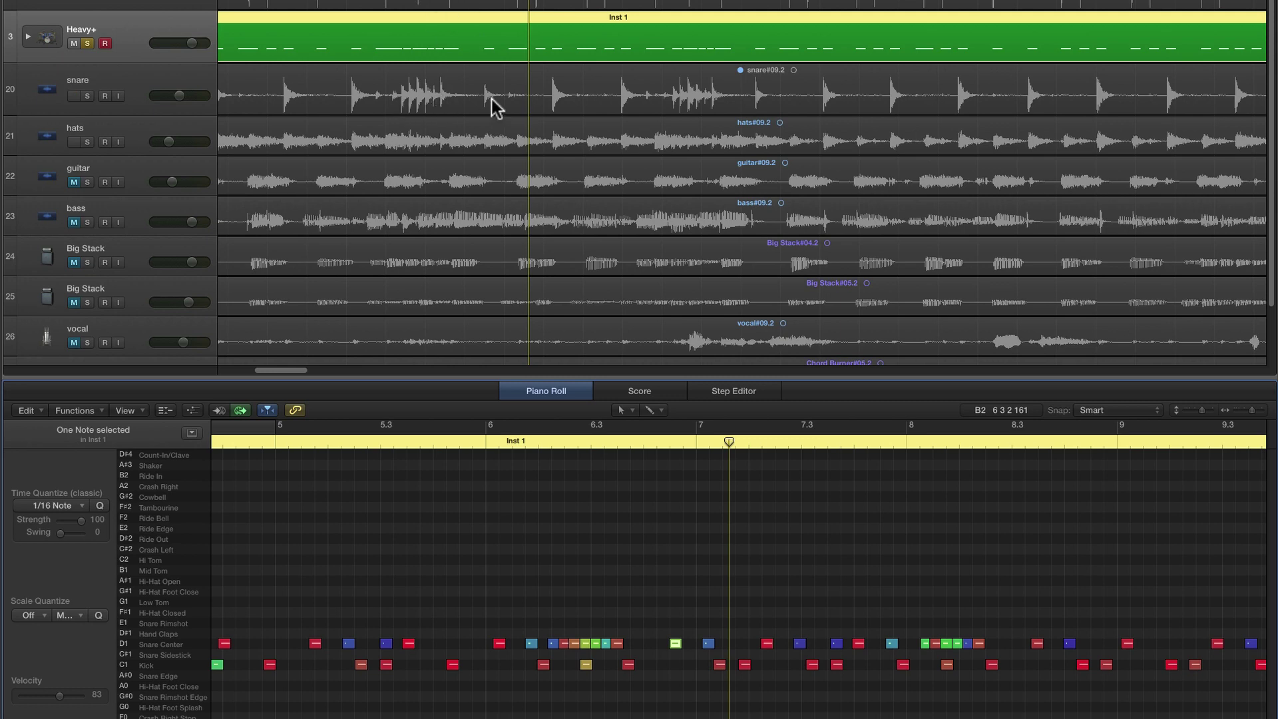
Move the playhead to just before the Snare Center note that precedes bar 7.
key(ctrl+m)
click(675, 644)
drag(729, 442, 670, 441)
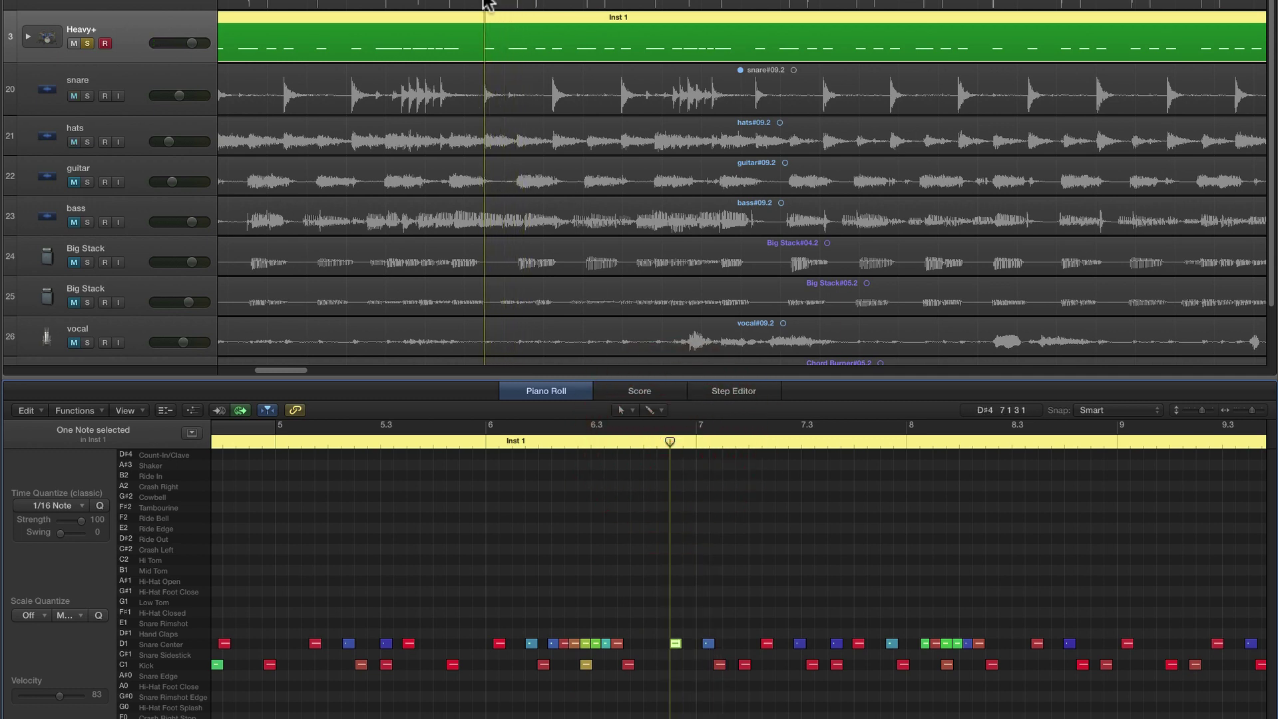
drag(484, 4, 475, 4)
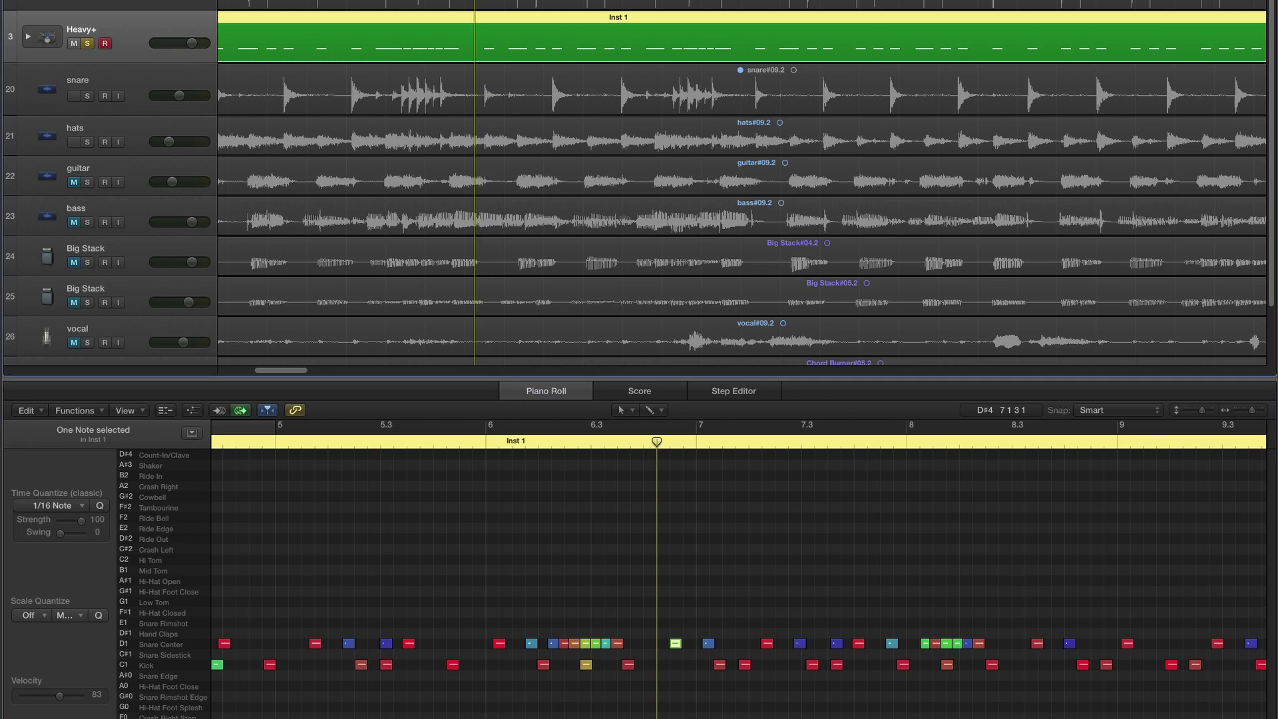
Inspect the original snare audio region in the editor, return to the merged MIDI region and reselect the snare note before bar 7.
click(484, 90)
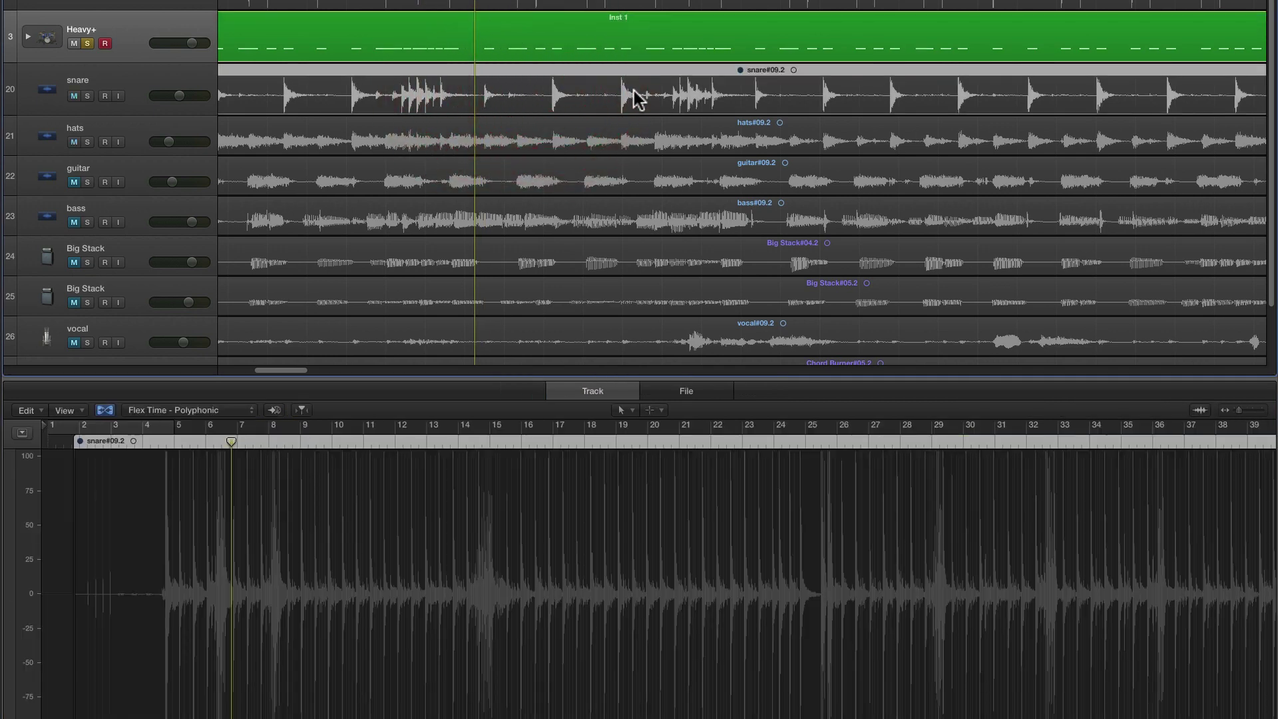
click(490, 57)
click(676, 645)
click(677, 645)
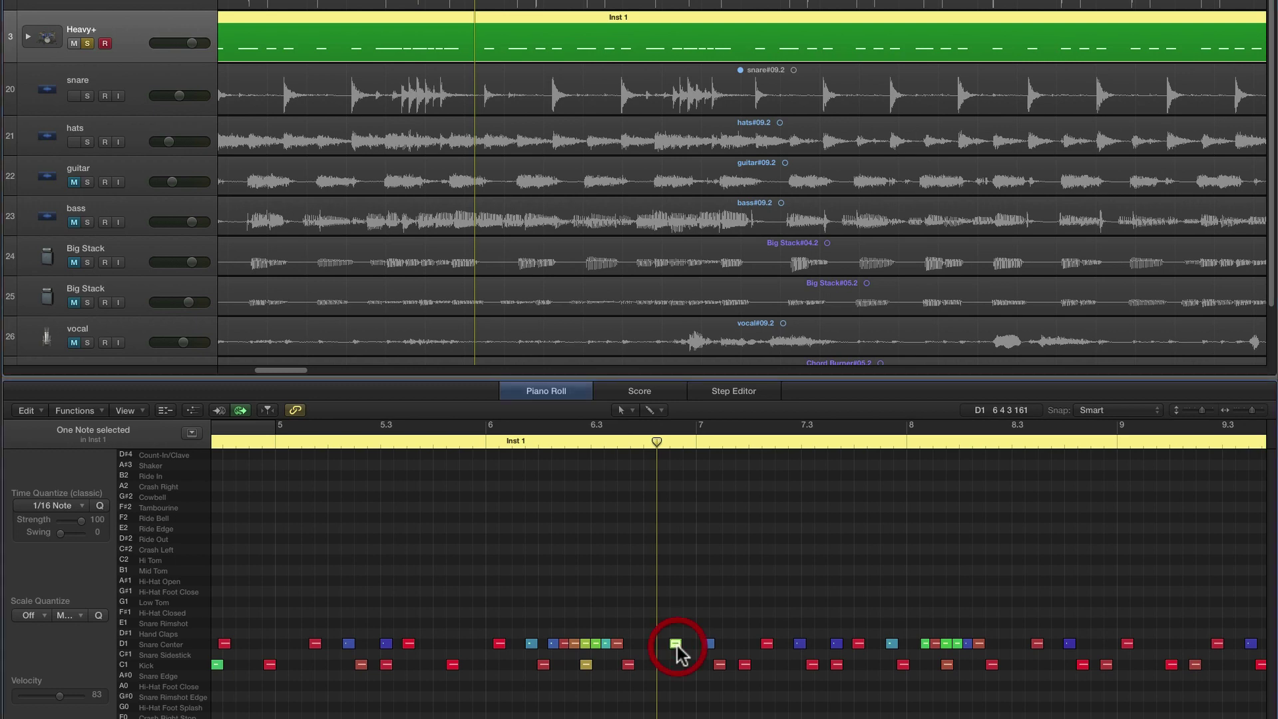
Raise the velocity of the Snare Center note just before bar 7 to 115, audition it and play the passage.
drag(57, 697, 74, 704)
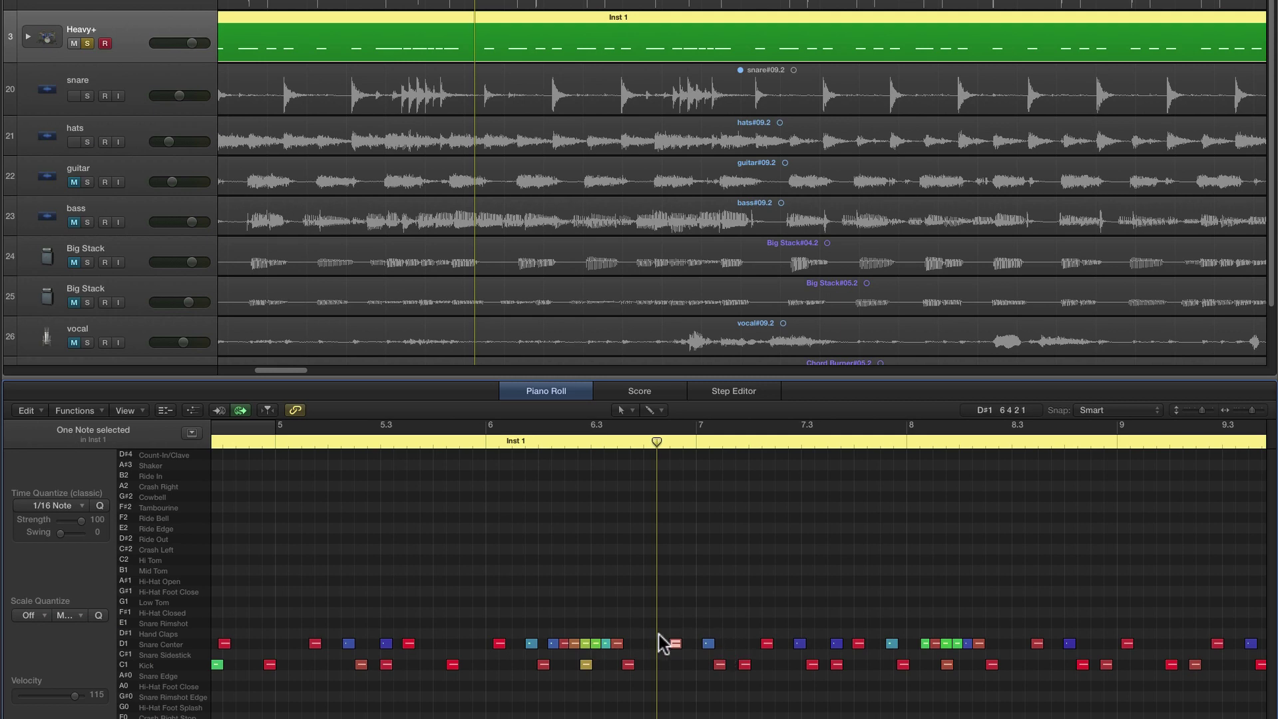
click(674, 643)
click(675, 644)
key(space)
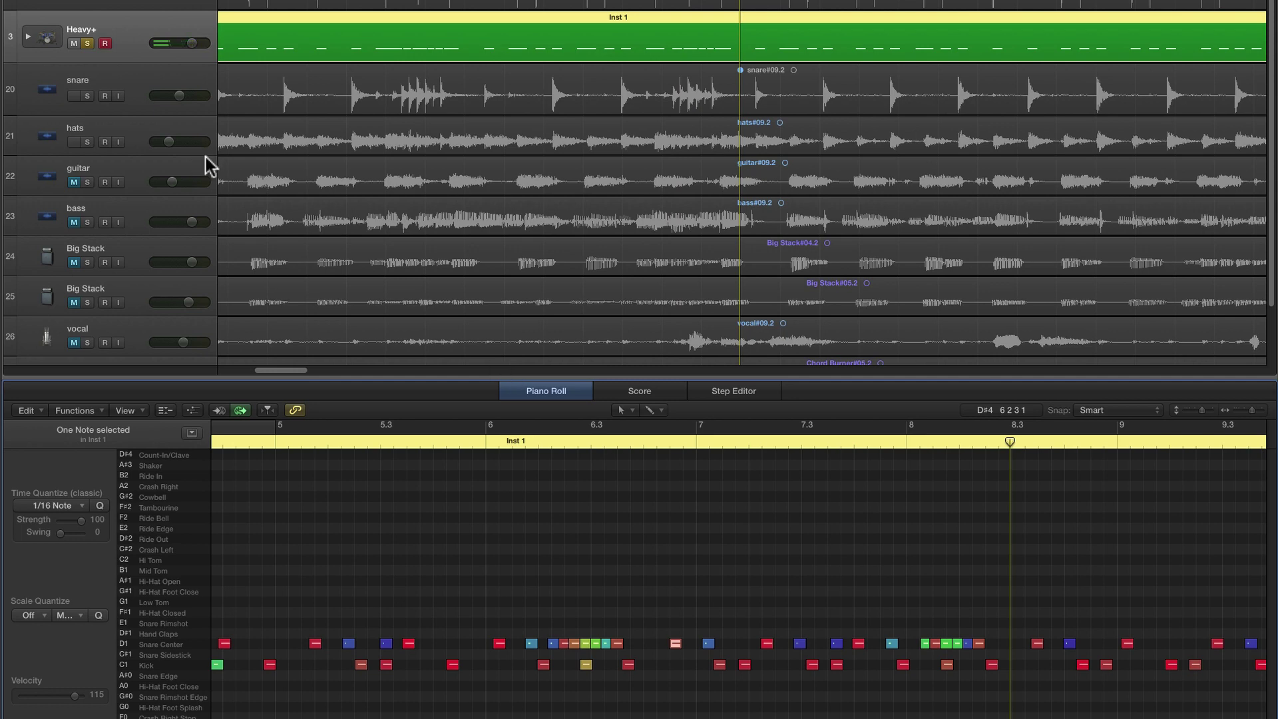
Reopen the merged region at its start in the Piano Roll and select the four Snare Center notes between bars 2 and 3.
key(e)
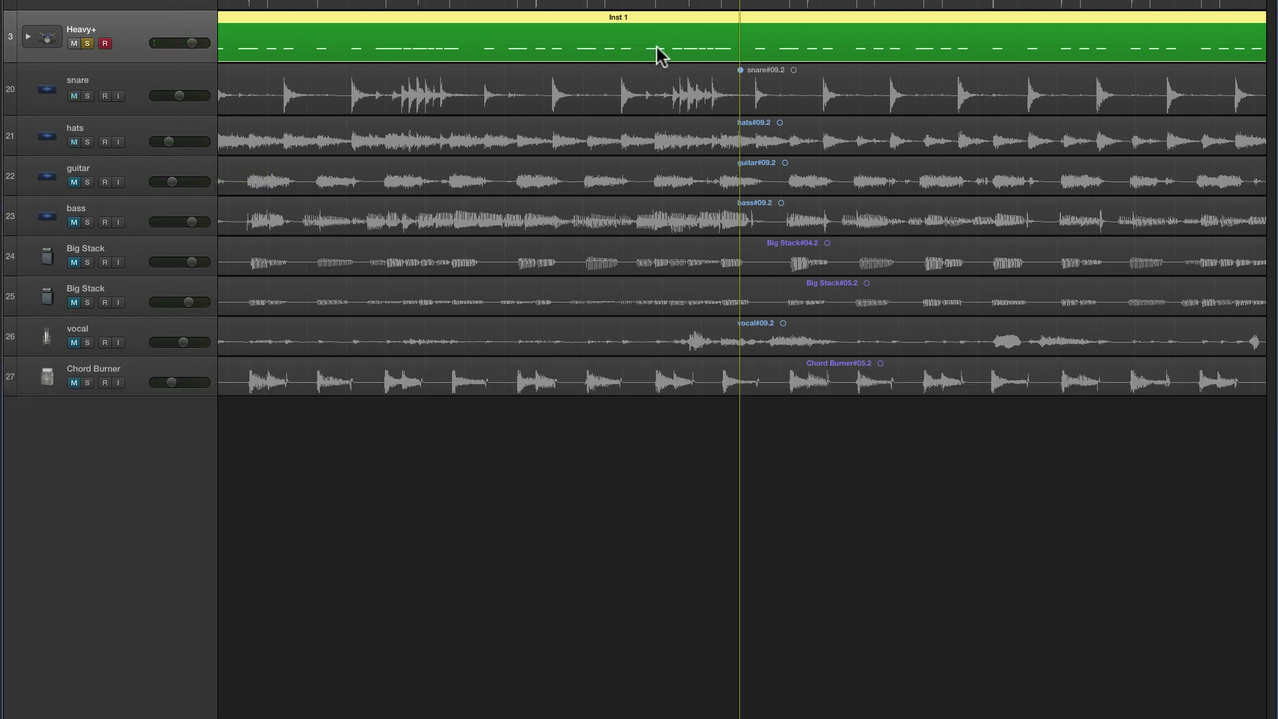
scroll(549, 80, left, 10)
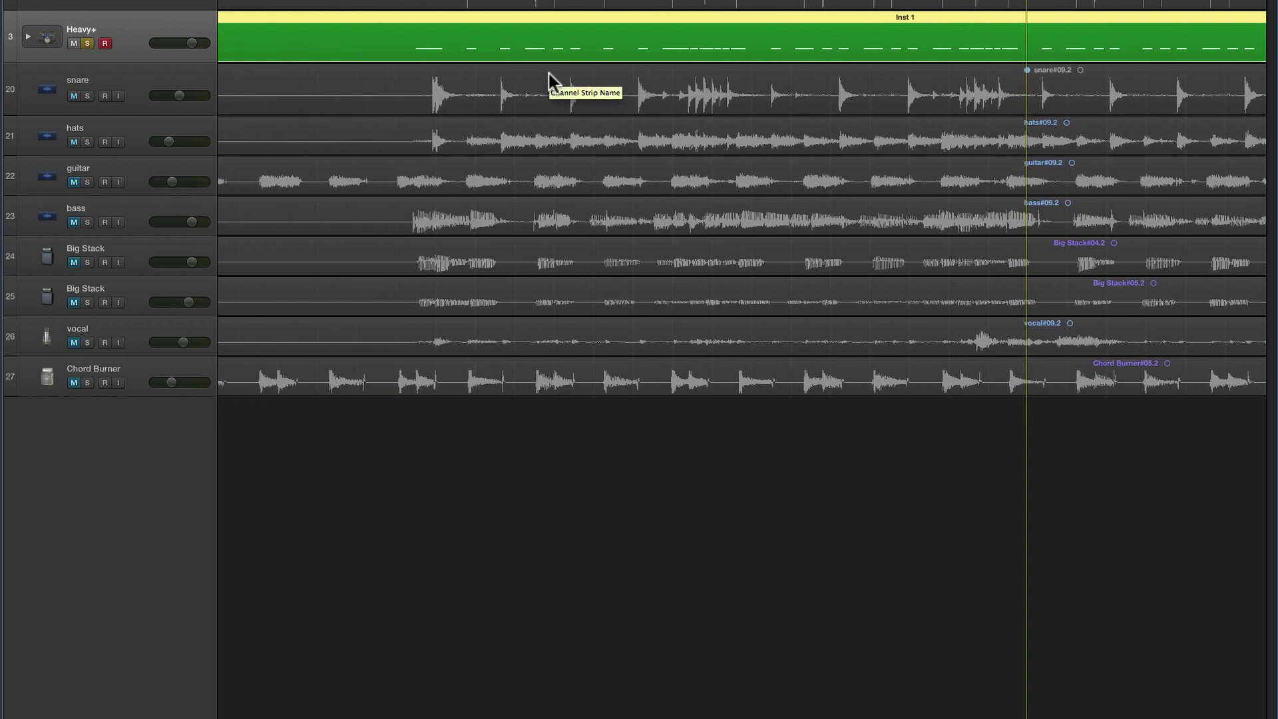
scroll(552, 79, left, 20)
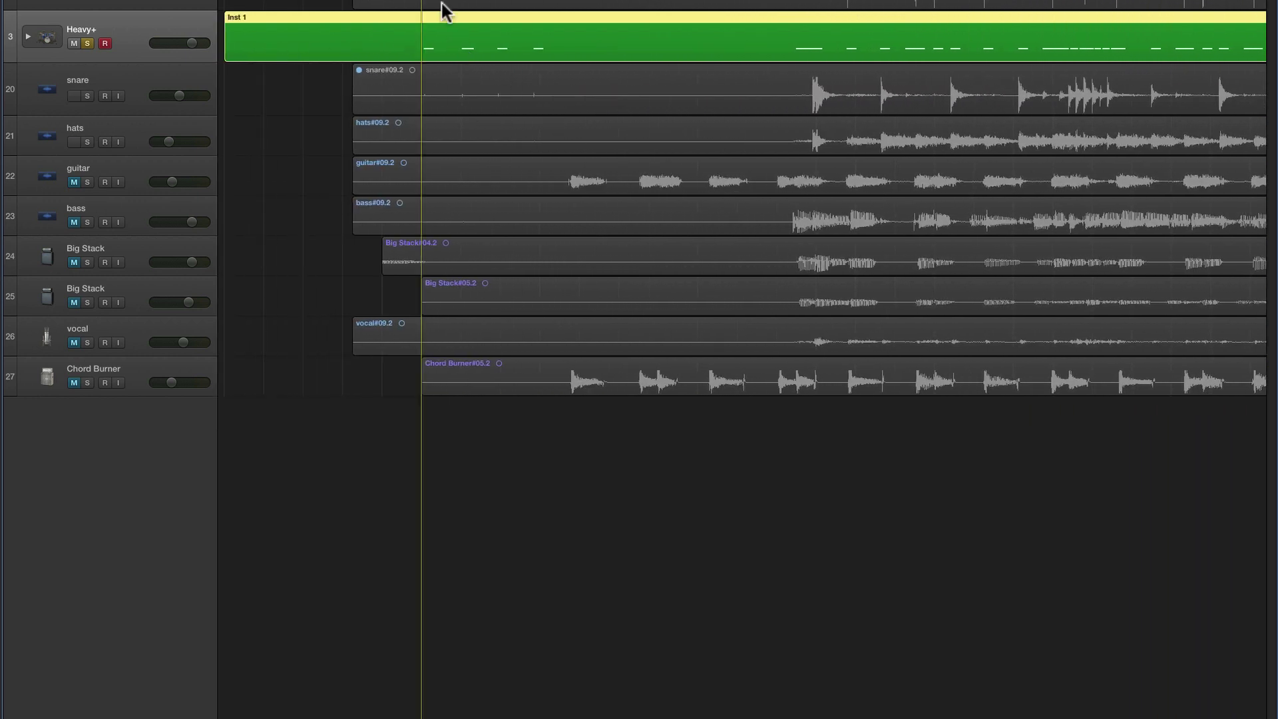
double_click(437, 33)
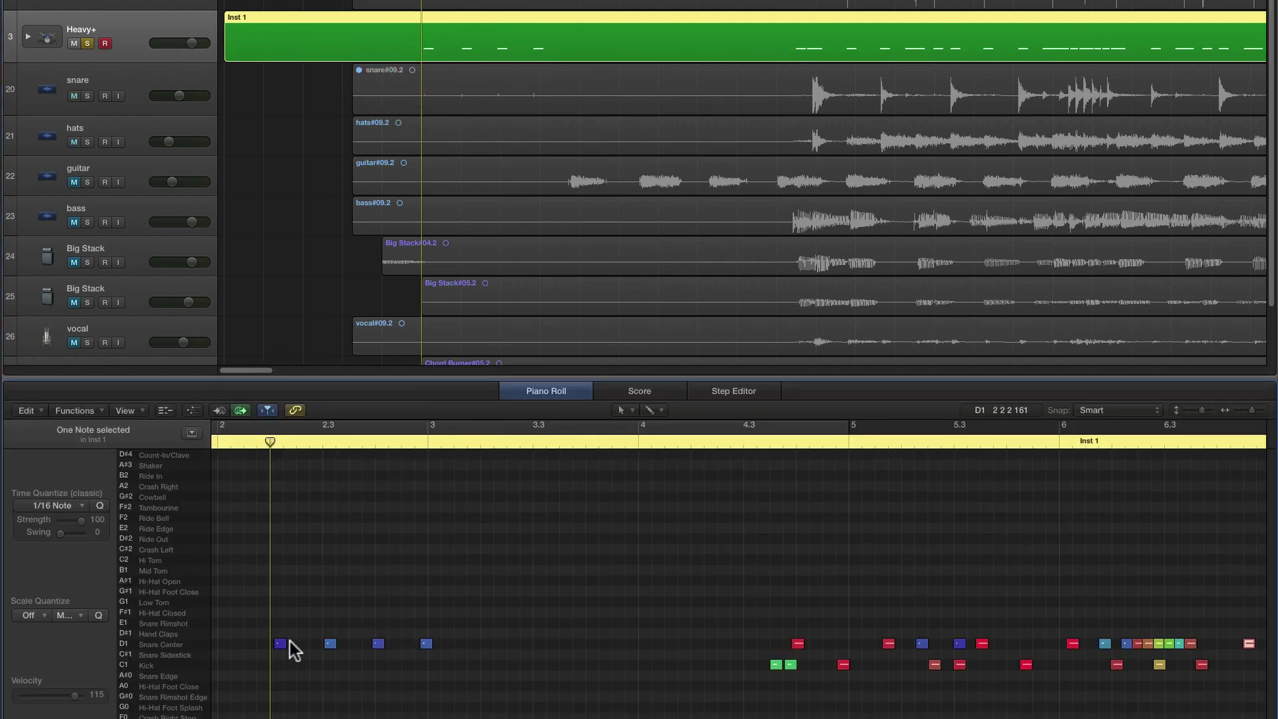
drag(457, 630, 279, 656)
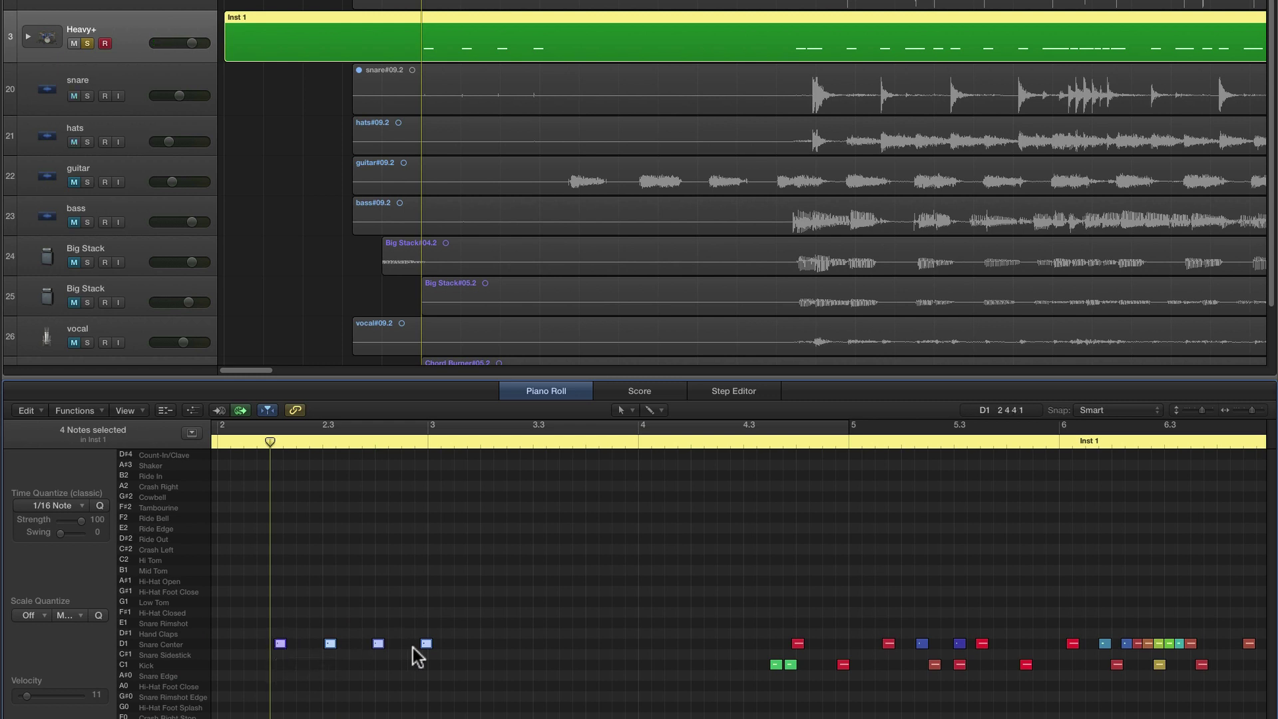
Audition the Snare Center and Count-In/Clave sounds and look at the Piano Roll's drum names display option.
click(172, 651)
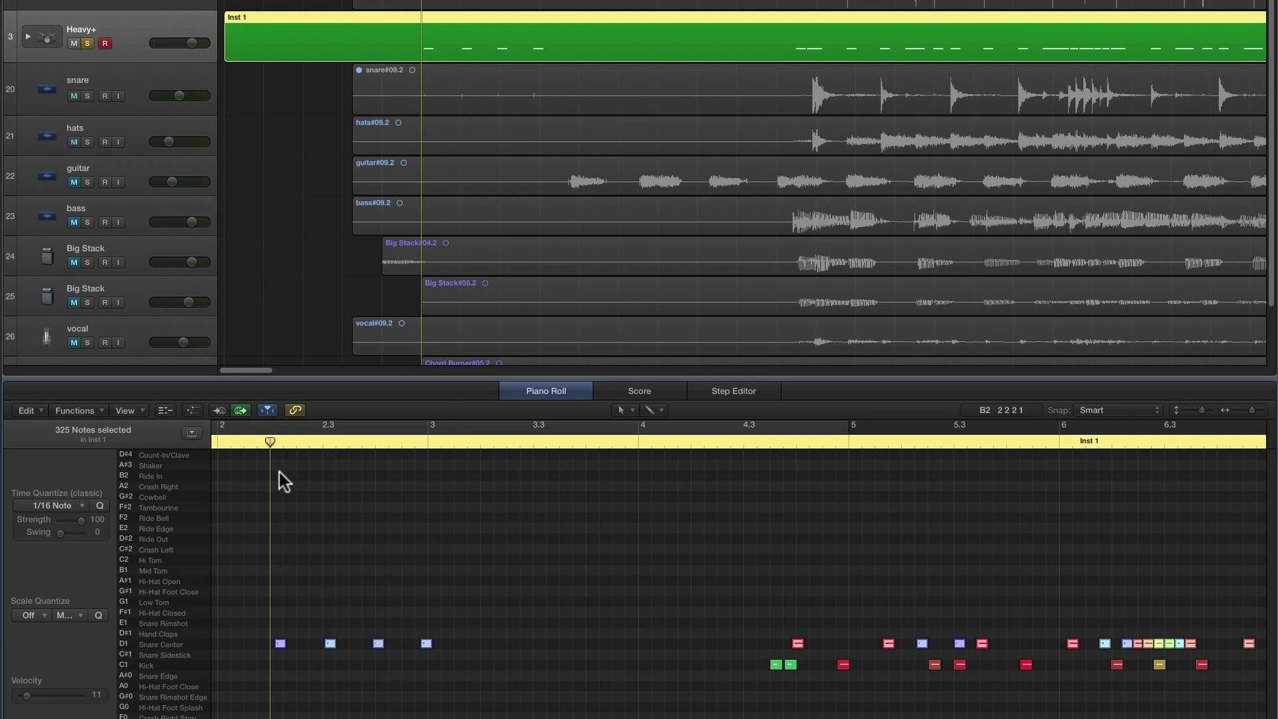
click(137, 414)
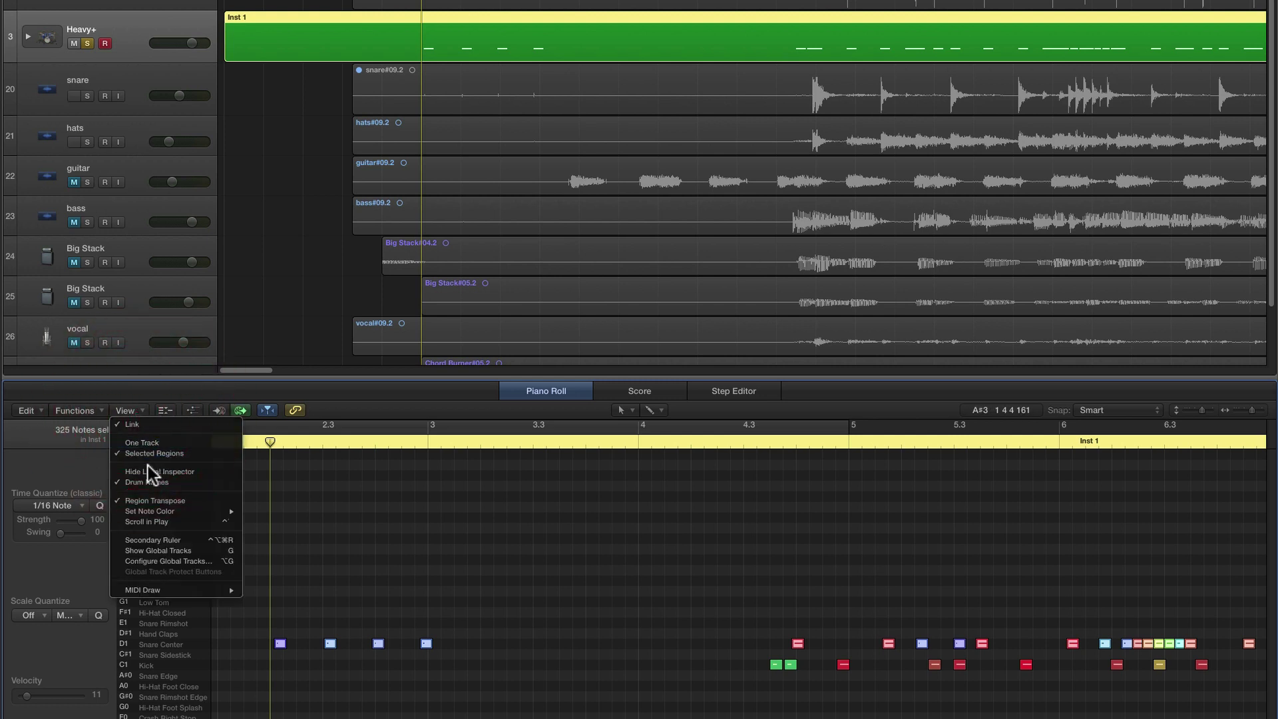
click(347, 407)
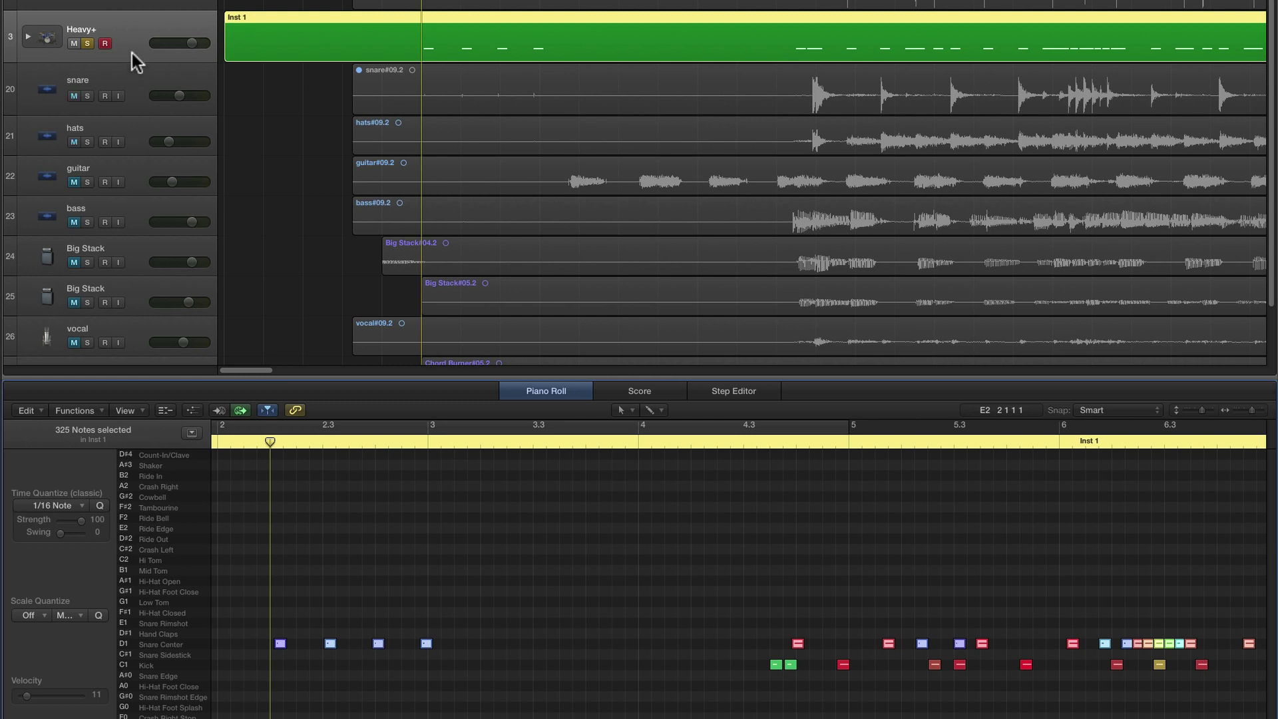
click(169, 454)
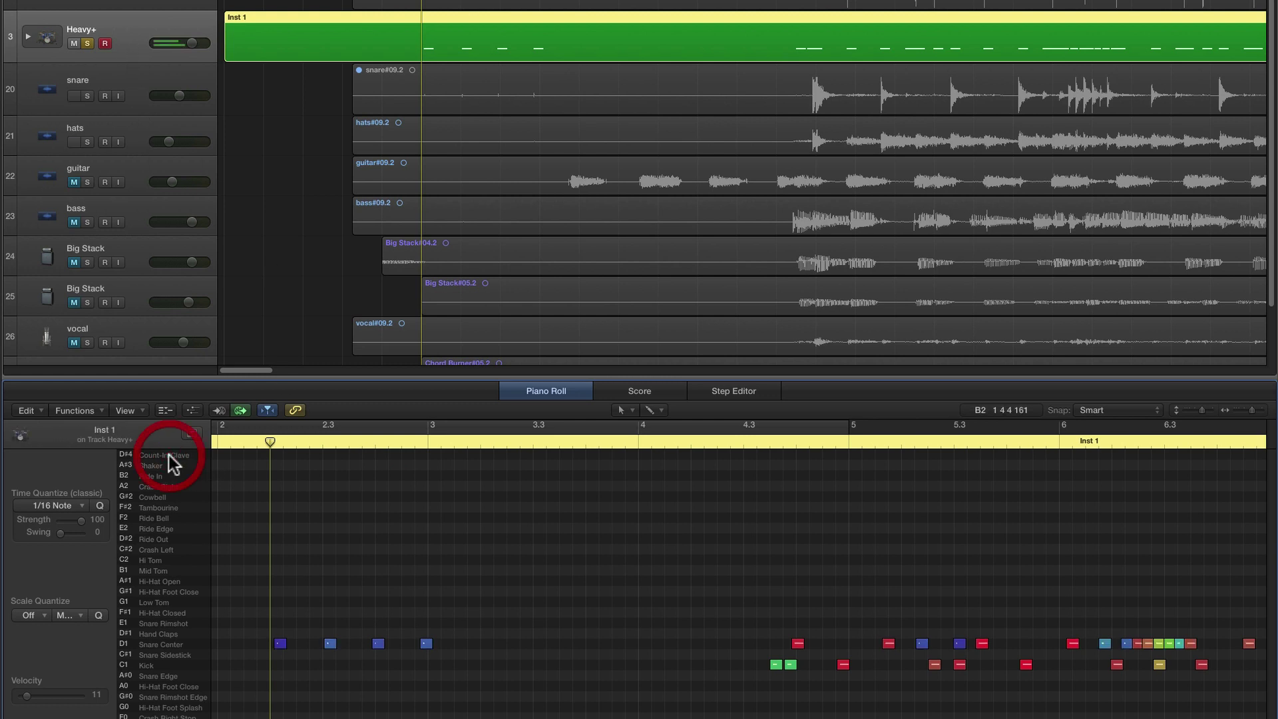
Move the four Snare Center notes before bar 3 to Count-In/Clave (D#4), set their velocity to 85 and play them.
drag(268, 627, 425, 666)
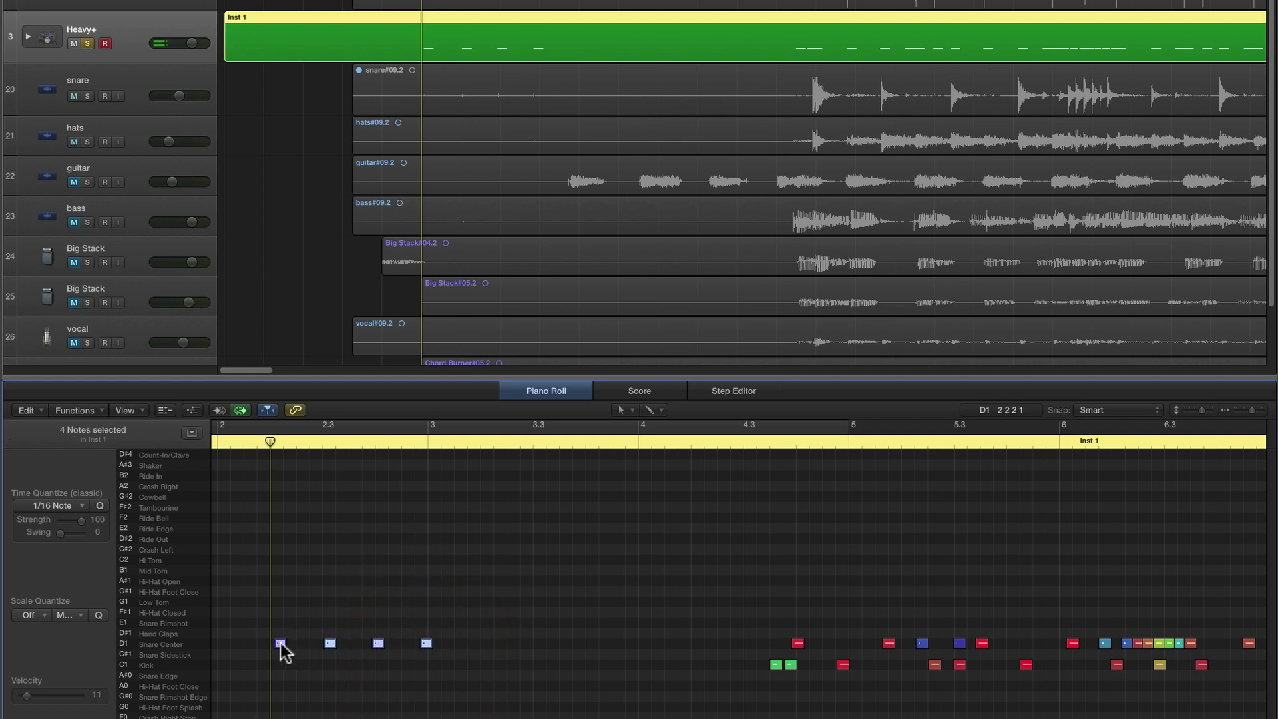
drag(280, 644, 277, 455)
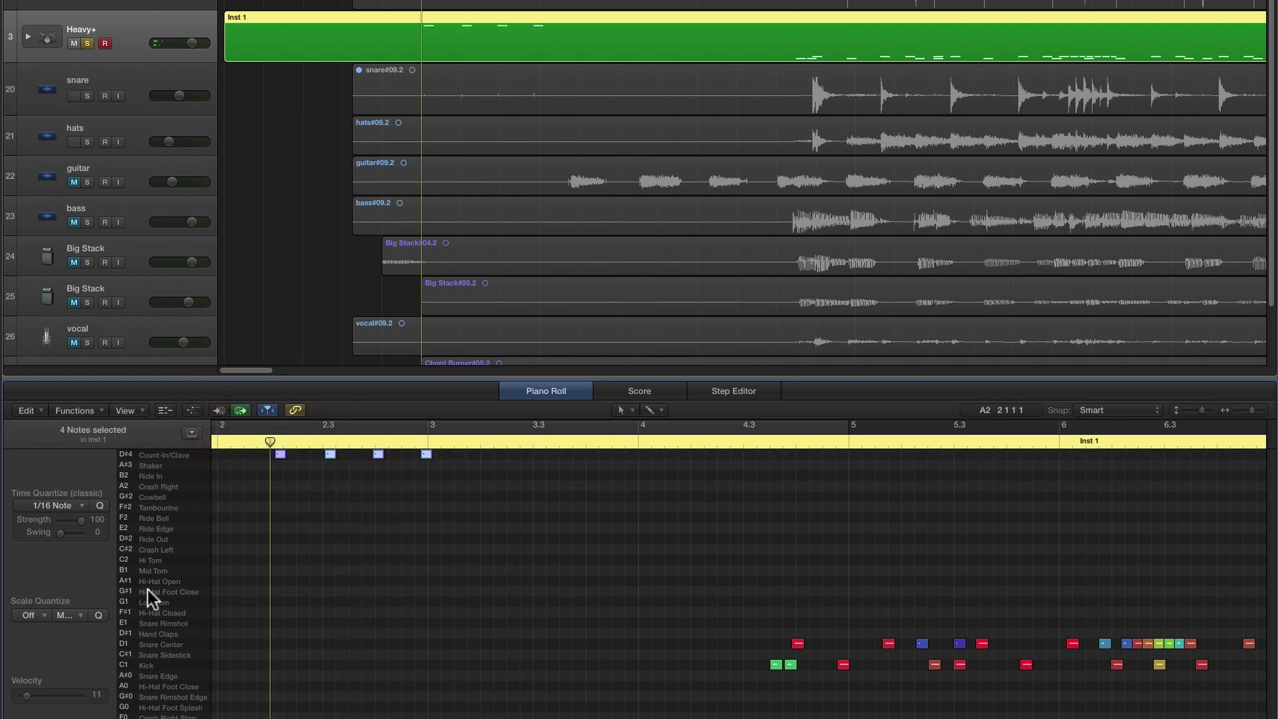
drag(51, 695, 64, 698)
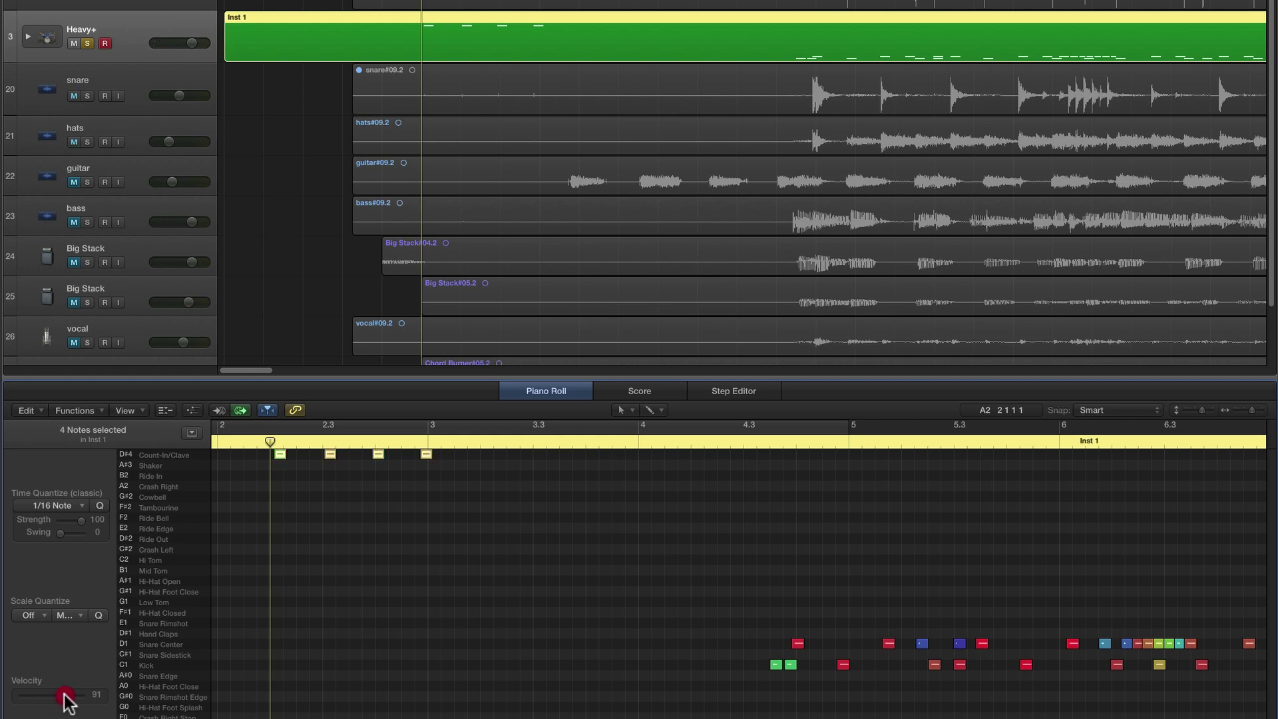
key(space)
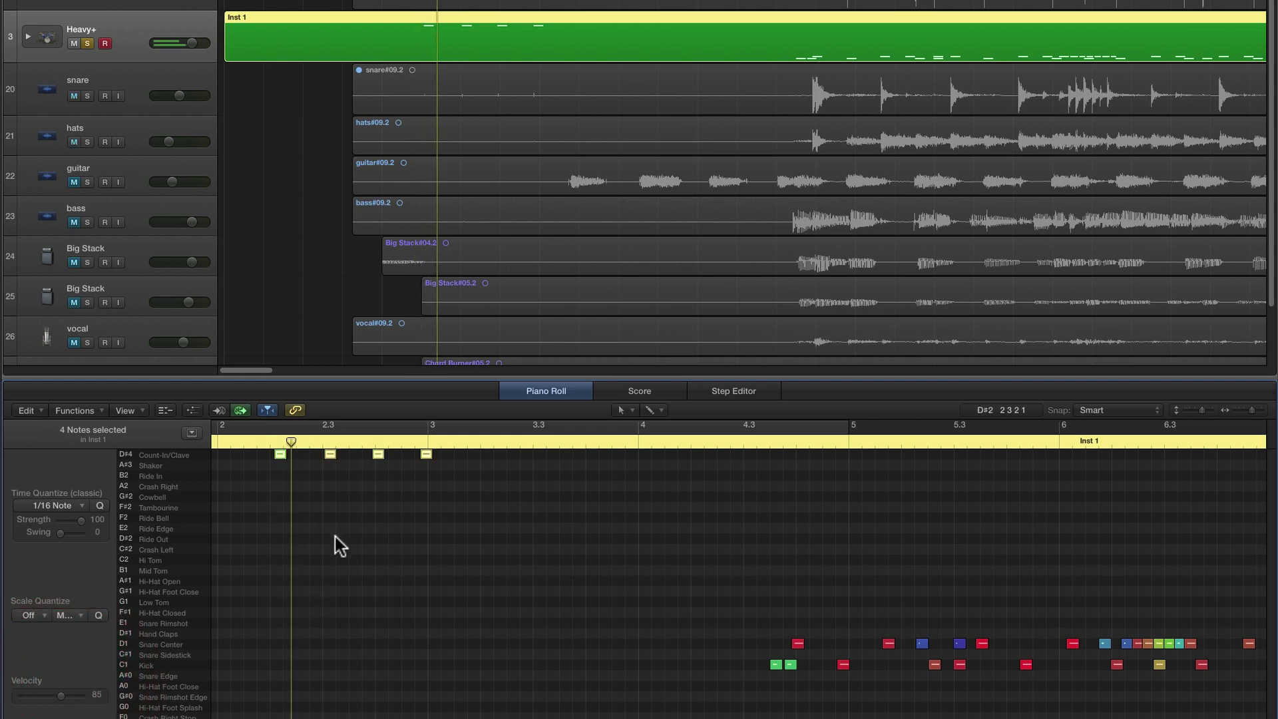
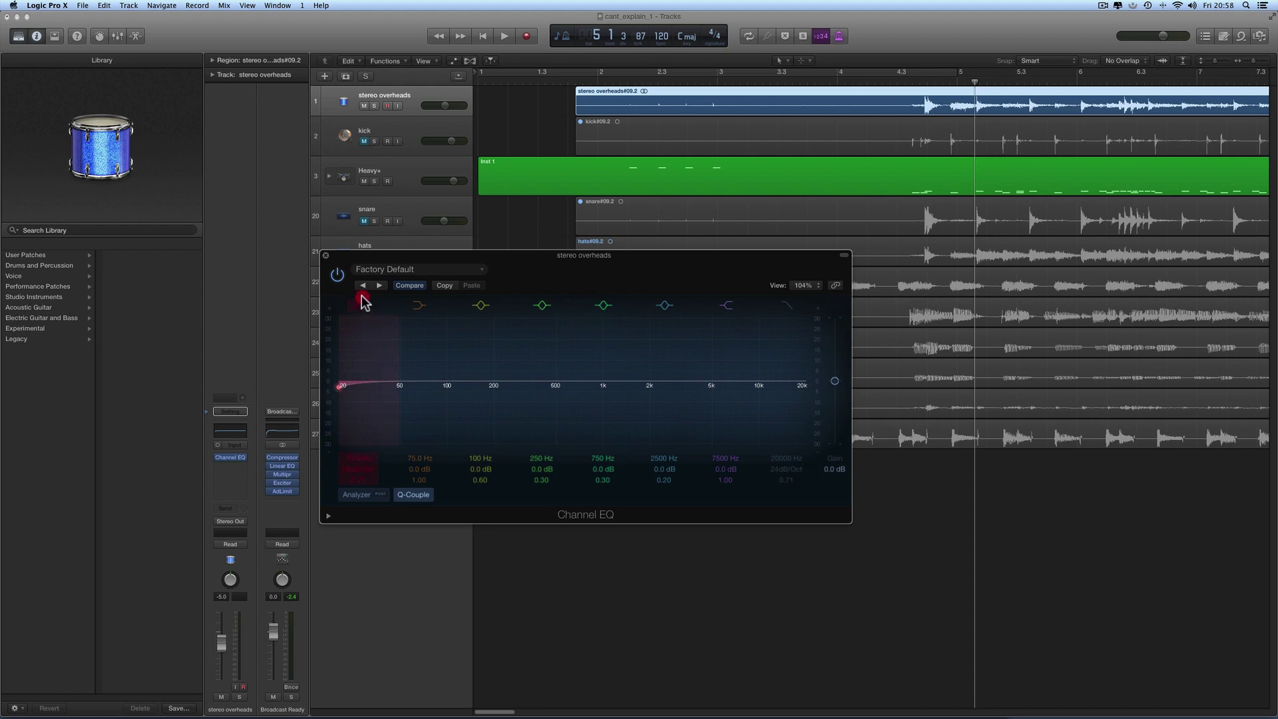
Set the stereo overheads Channel EQ's low cut to 210 Hz, close it and place the playhead at bar 4, beat 2.
drag(357, 458, 357, 419)
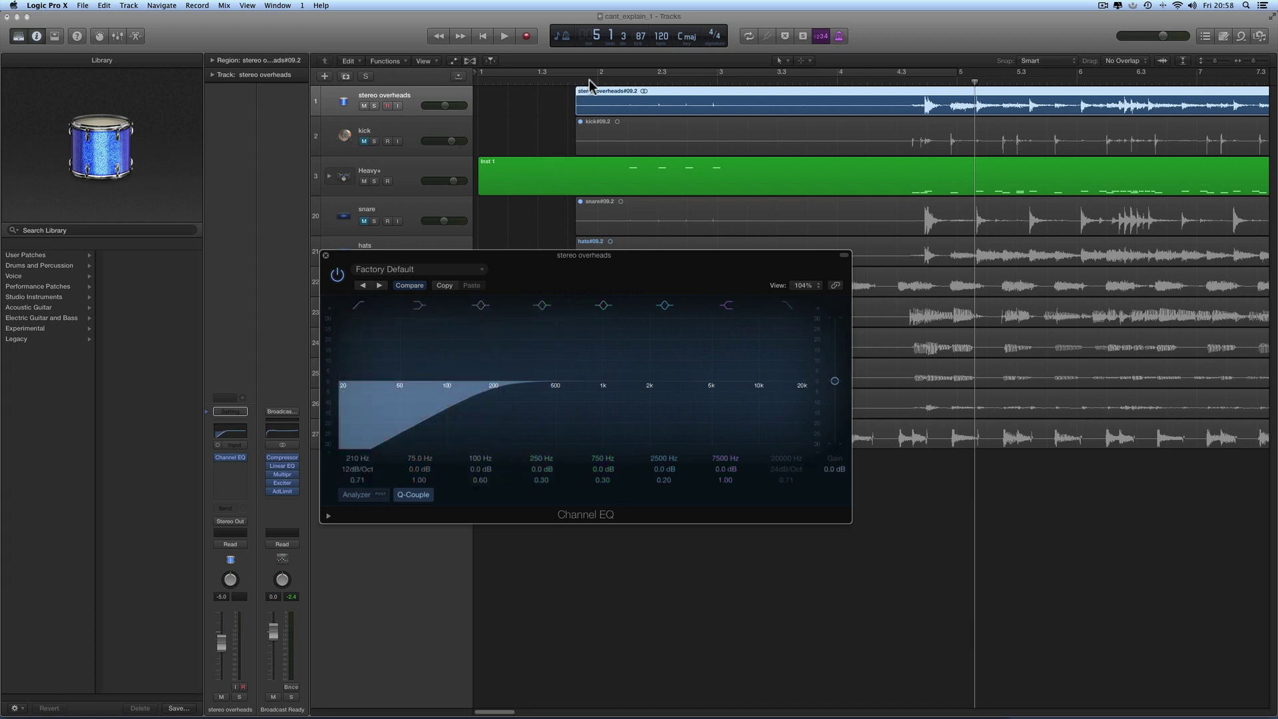
click(869, 80)
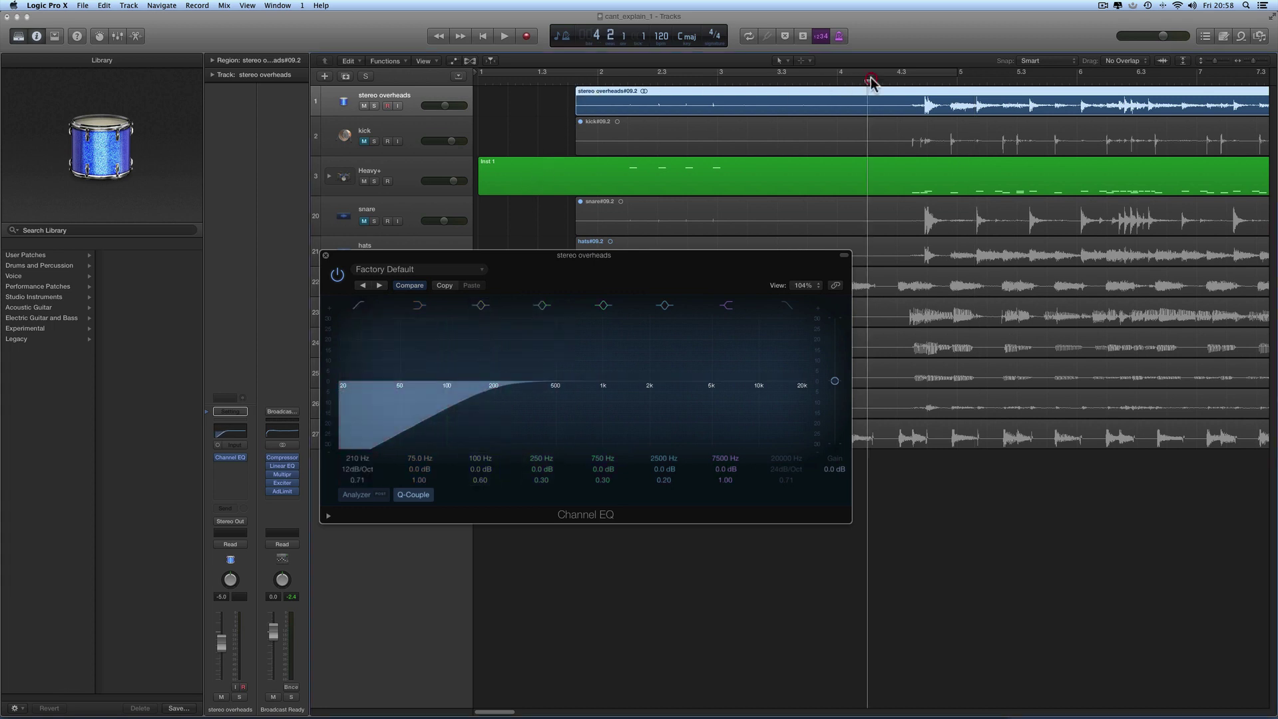
click(326, 256)
scroll(665, 288, right, 5)
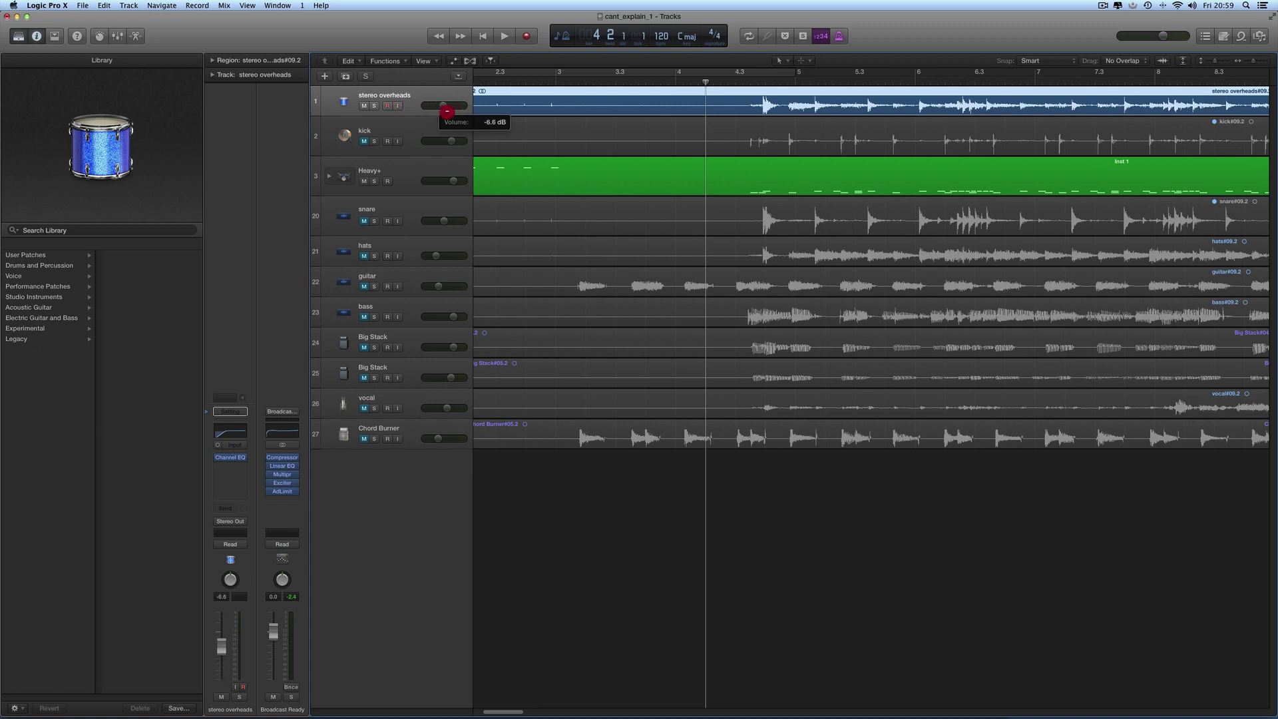
Play the overheads with the Heavy+ kit and bring the stereo overheads volume to about -4.2 dB.
drag(432, 112, 429, 112)
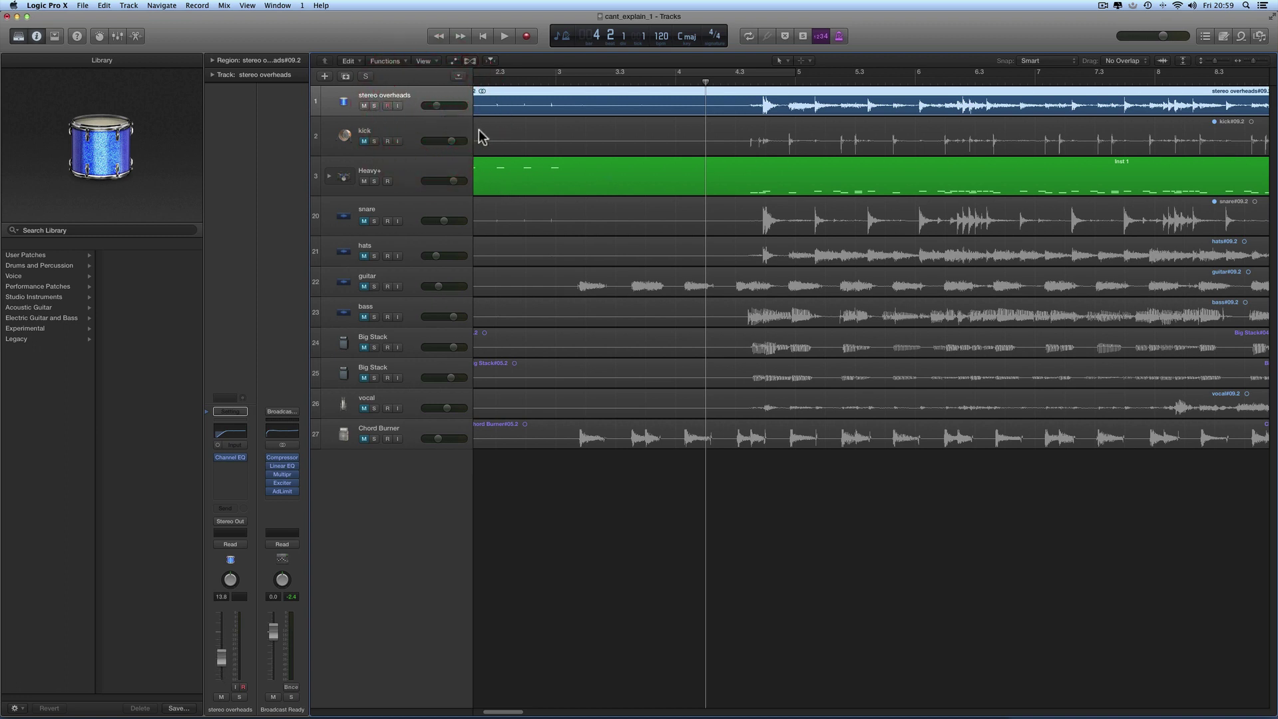
key(space)
drag(429, 106, 465, 112)
key(space)
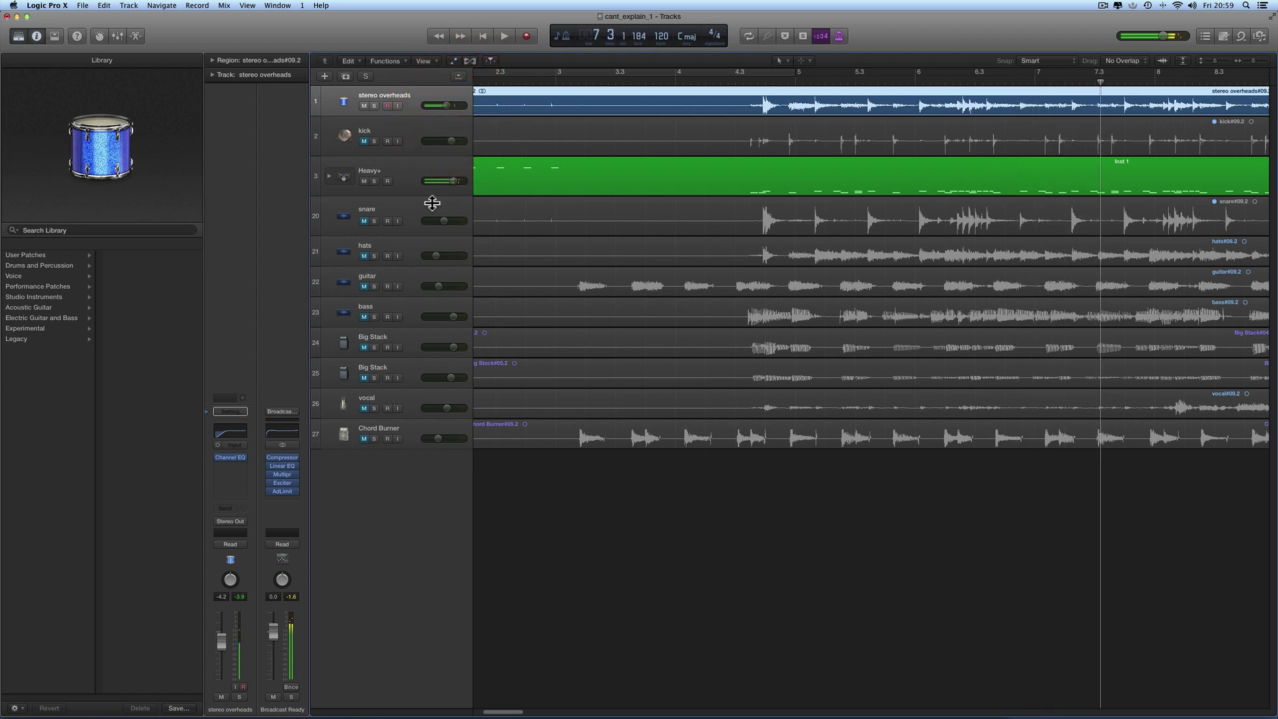
Unmute the hats track and set its volume to about -12.4 dB during playback.
click(373, 245)
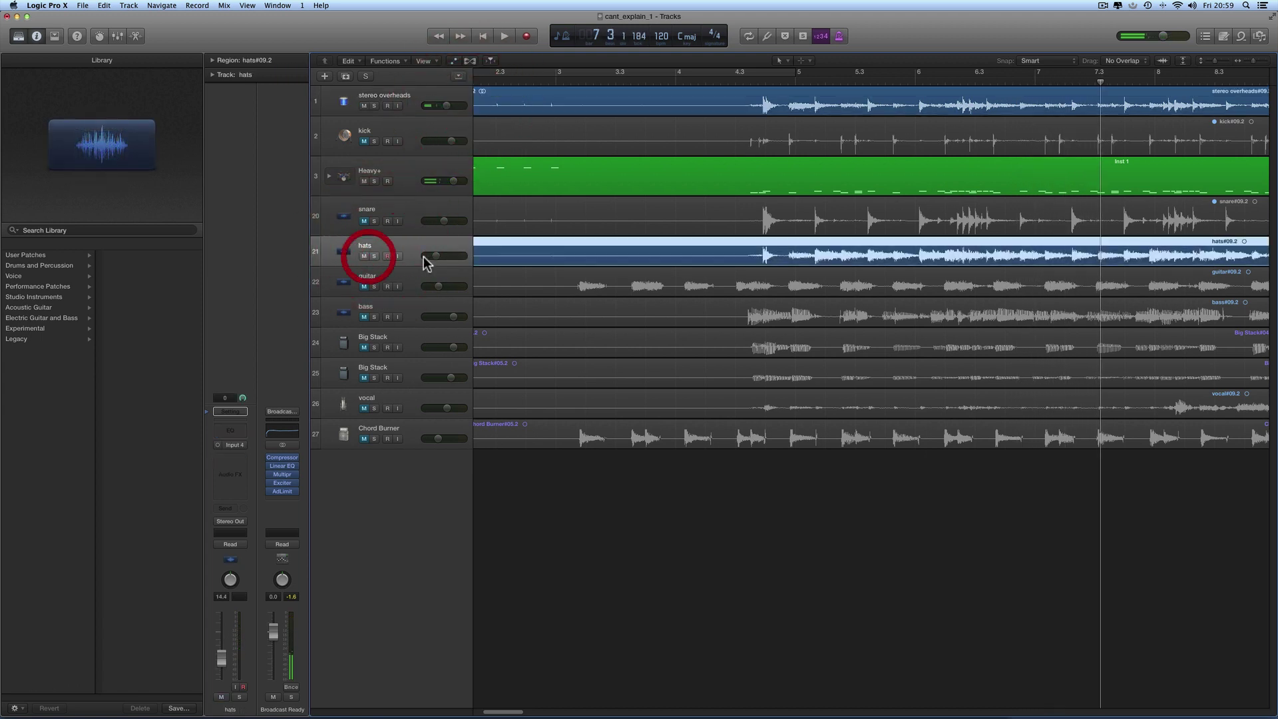
key(space)
drag(422, 256, 449, 259)
key(space)
Unmute the original kick track and its audio region with the Mute tool.
click(415, 136)
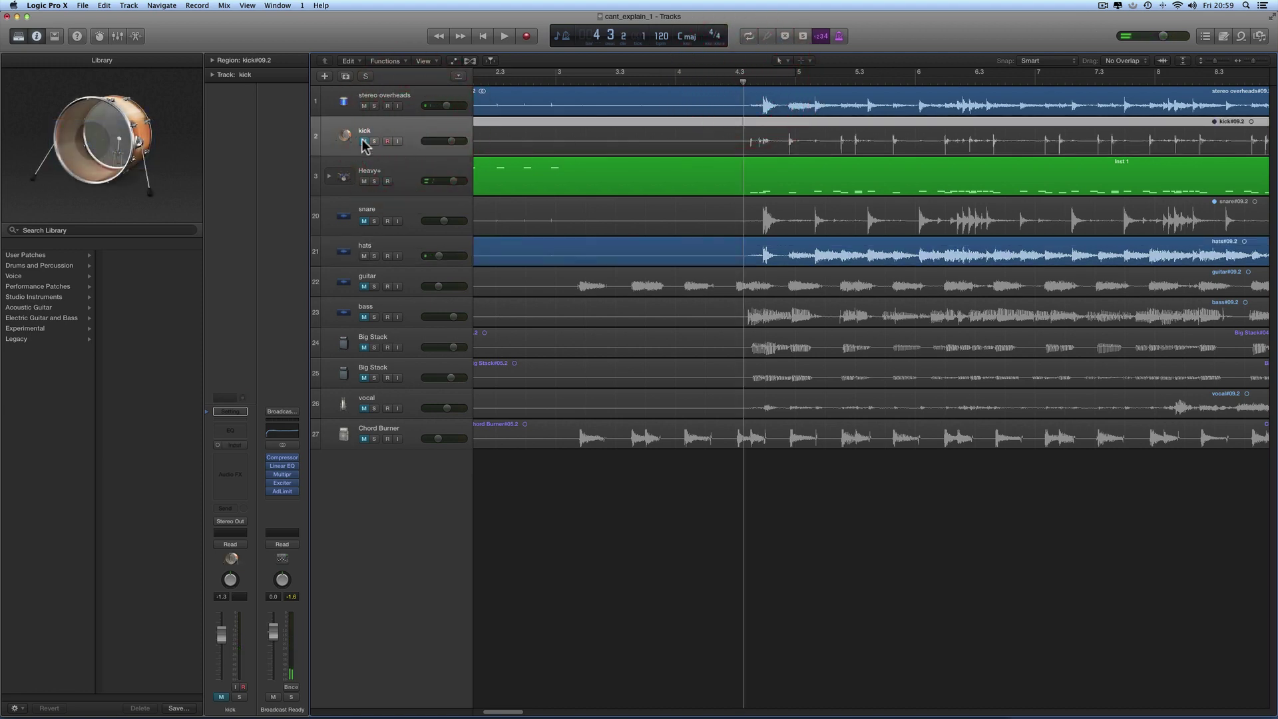
right_click(589, 136)
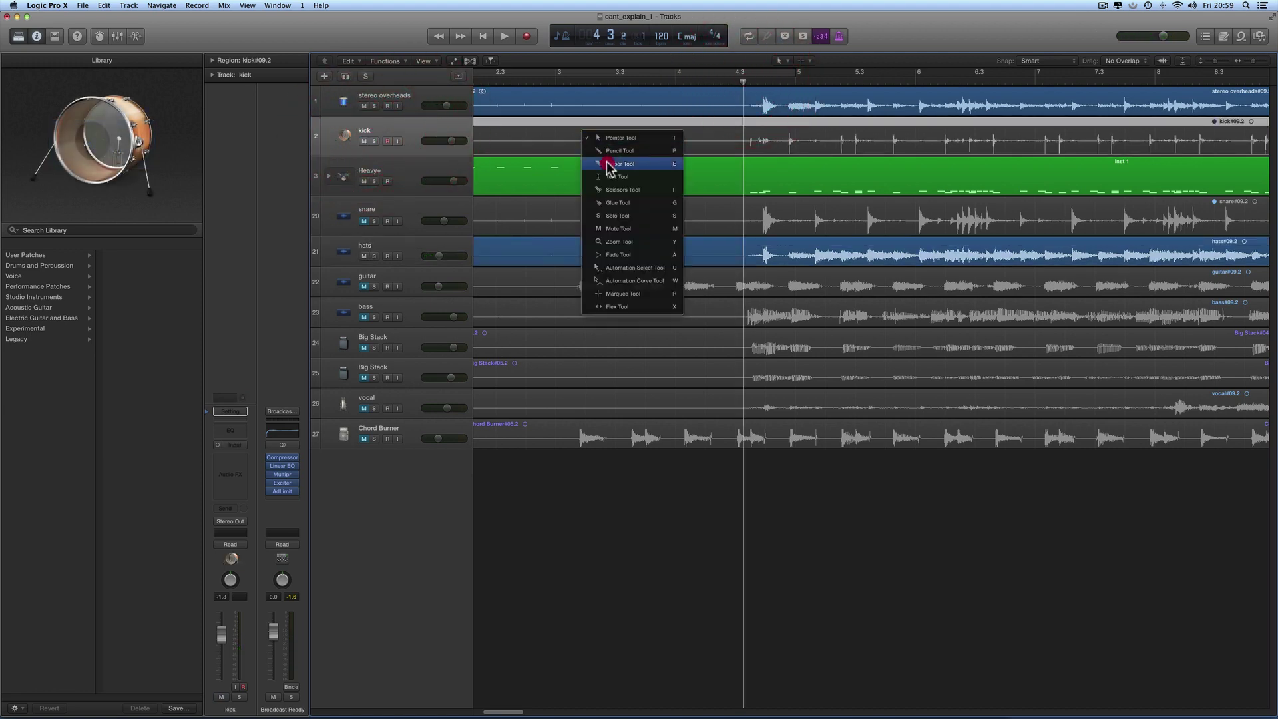
click(612, 227)
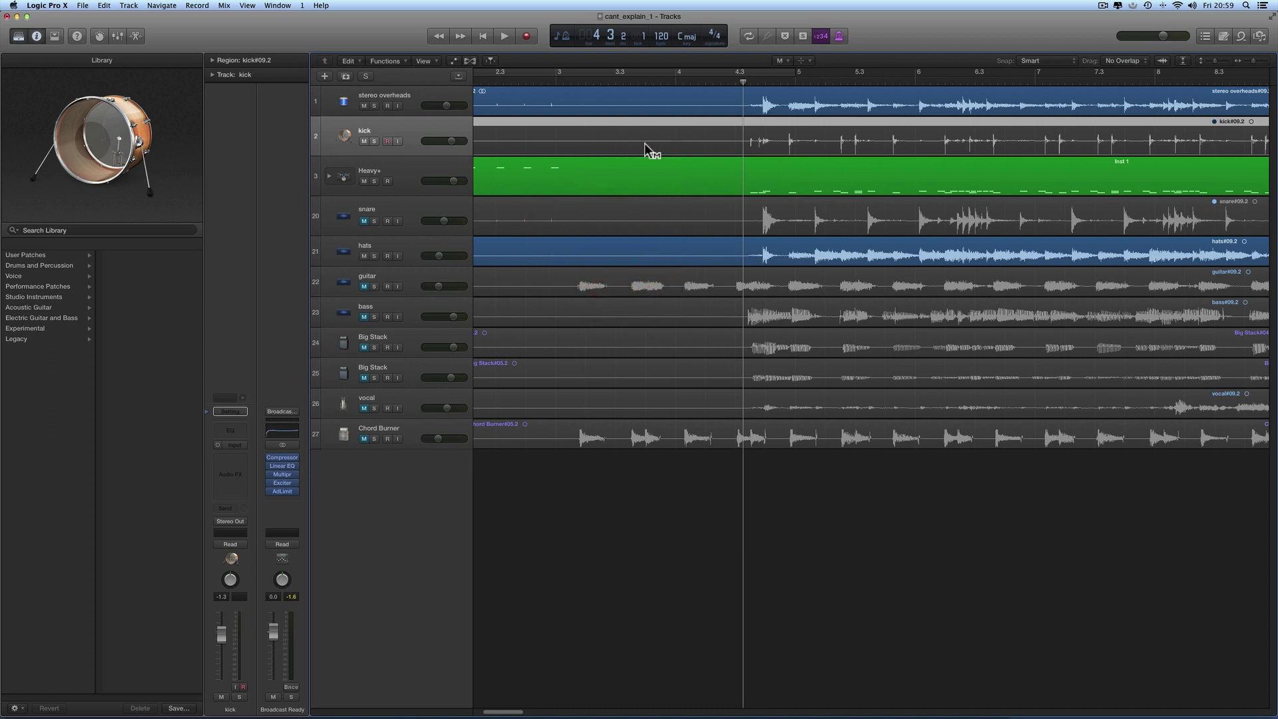
click(646, 147)
Play the original kick with the kit, lower its volume to -54.0 dB and mute the kick track again.
drag(433, 142, 394, 146)
key(space)
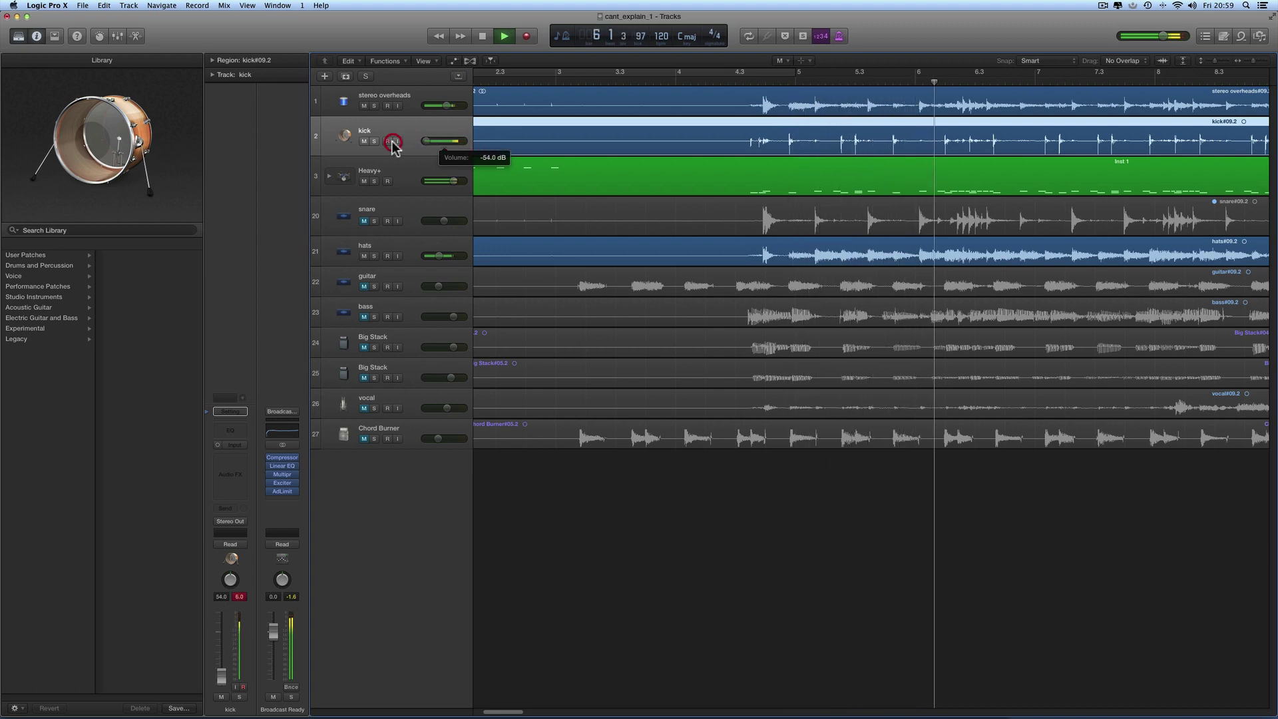
key(space)
click(364, 141)
Audition the unmuted snare track and region with the kit at about -12.2 dB, and mute the snare track again.
click(365, 221)
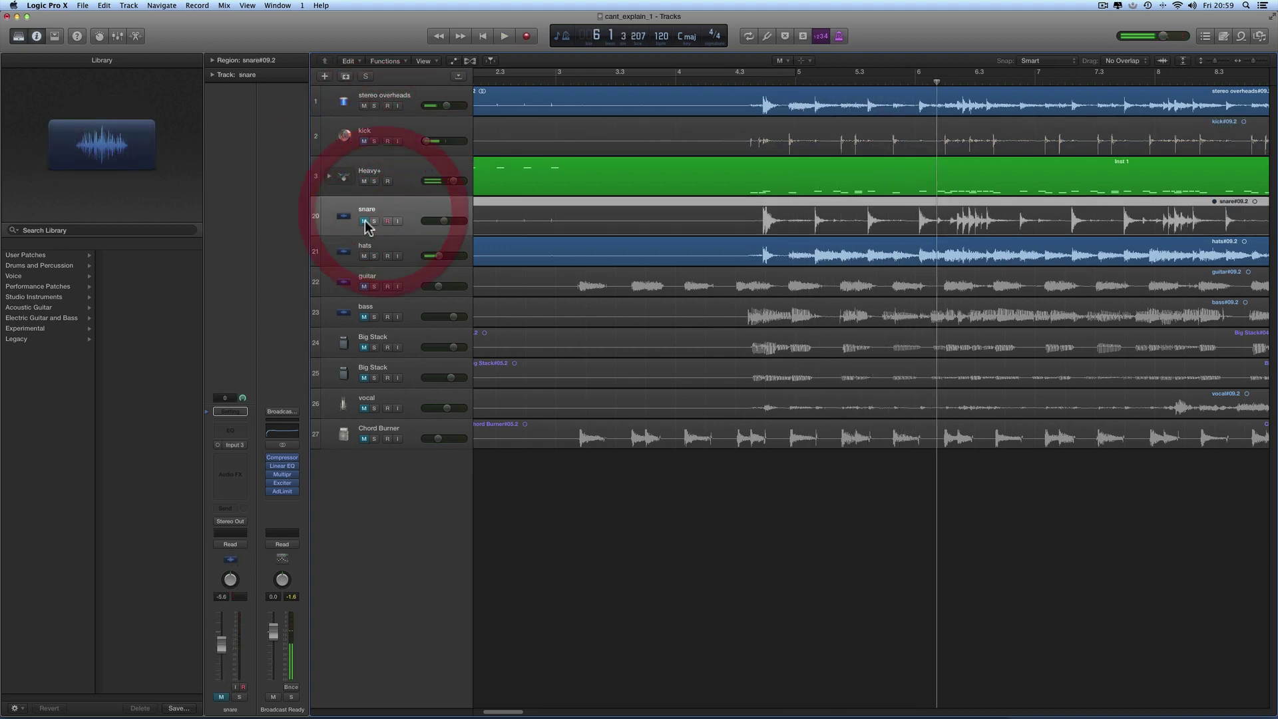
click(570, 215)
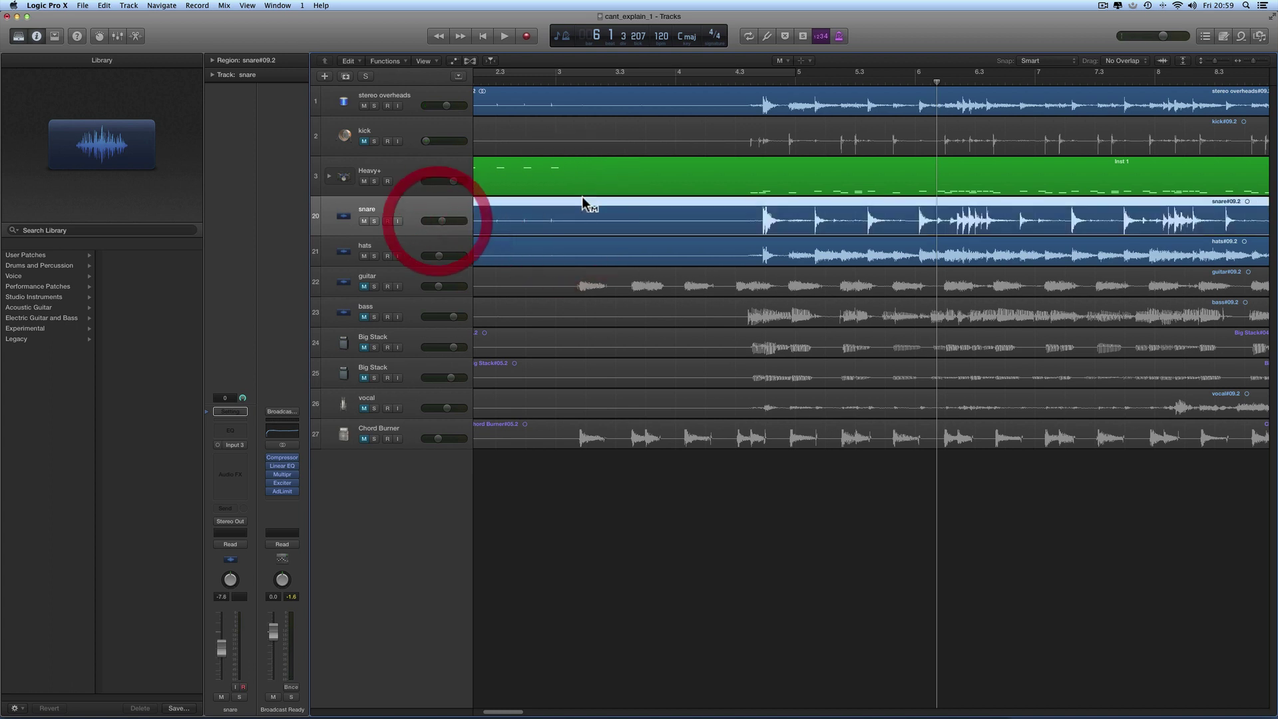
key(space)
mouse_move(444, 222)
mouse_down()
mouse_move(508, 220)
mouse_move(445, 222)
mouse_up()
key(space)
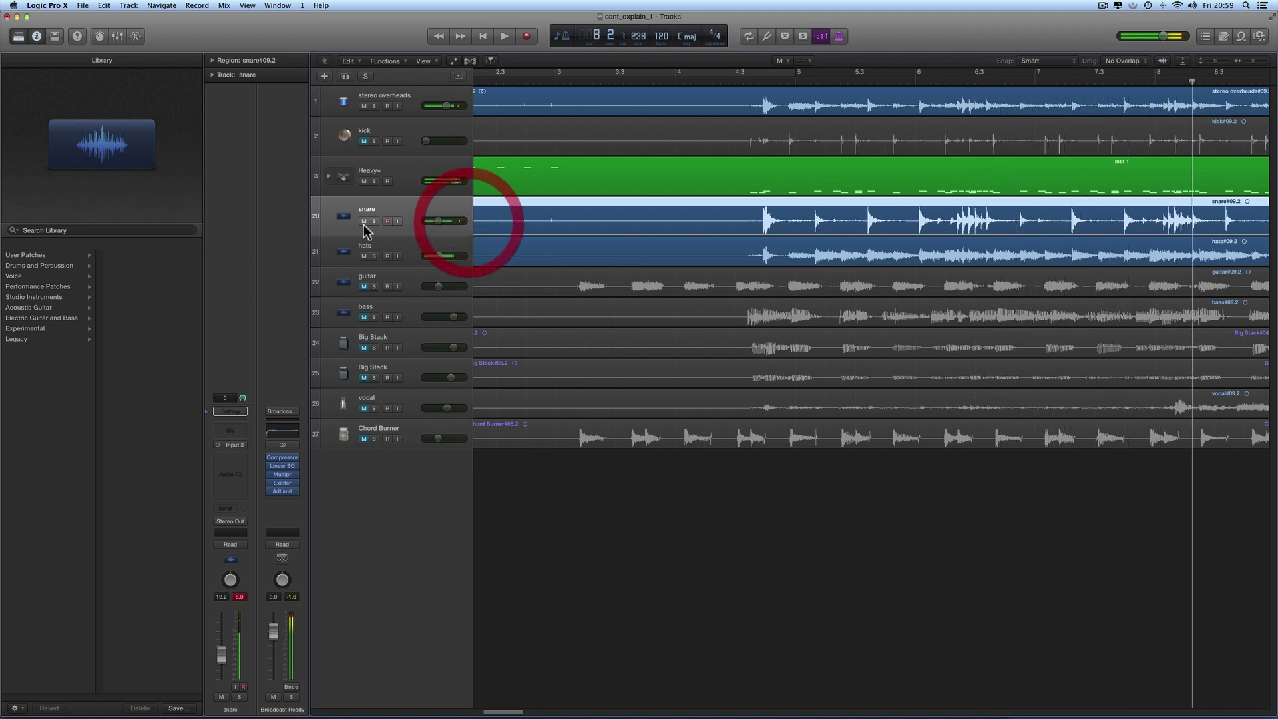
key(ctrl+m)
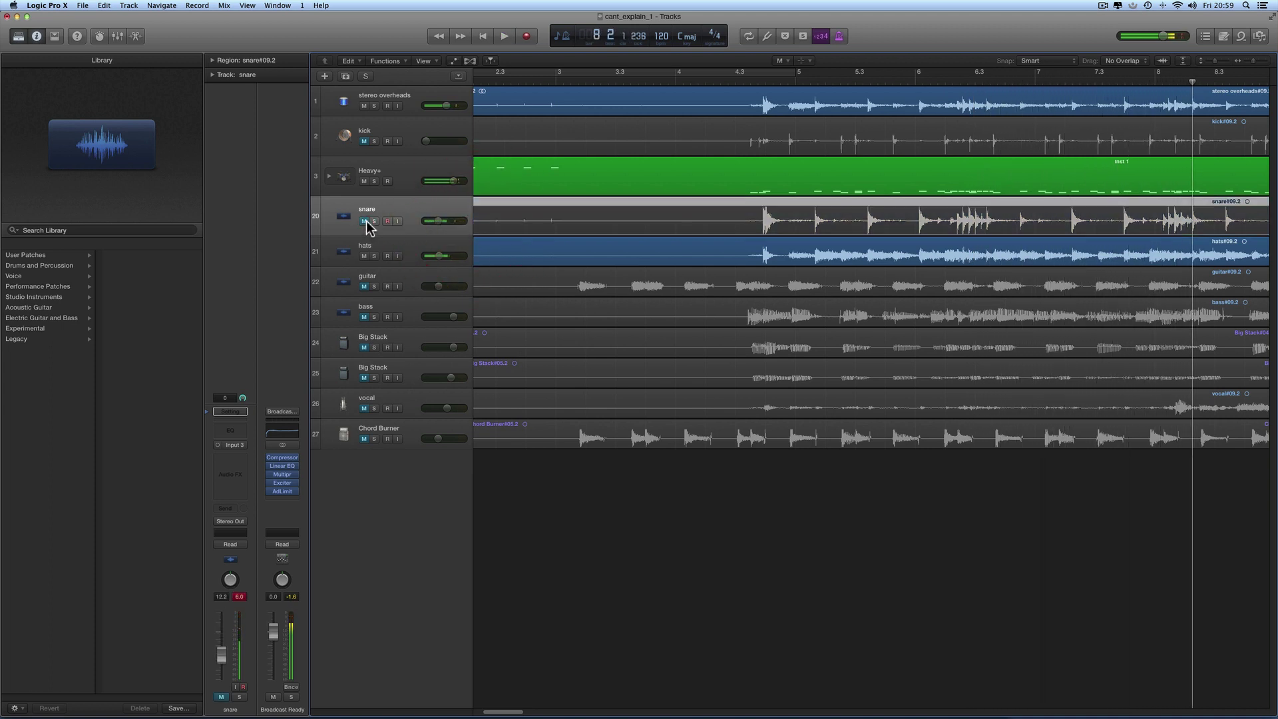
Return to the Pointer tool and balance the stereo overheads at -4.8 dB against the hats at -12.4 dB.
right_click(543, 176)
click(602, 179)
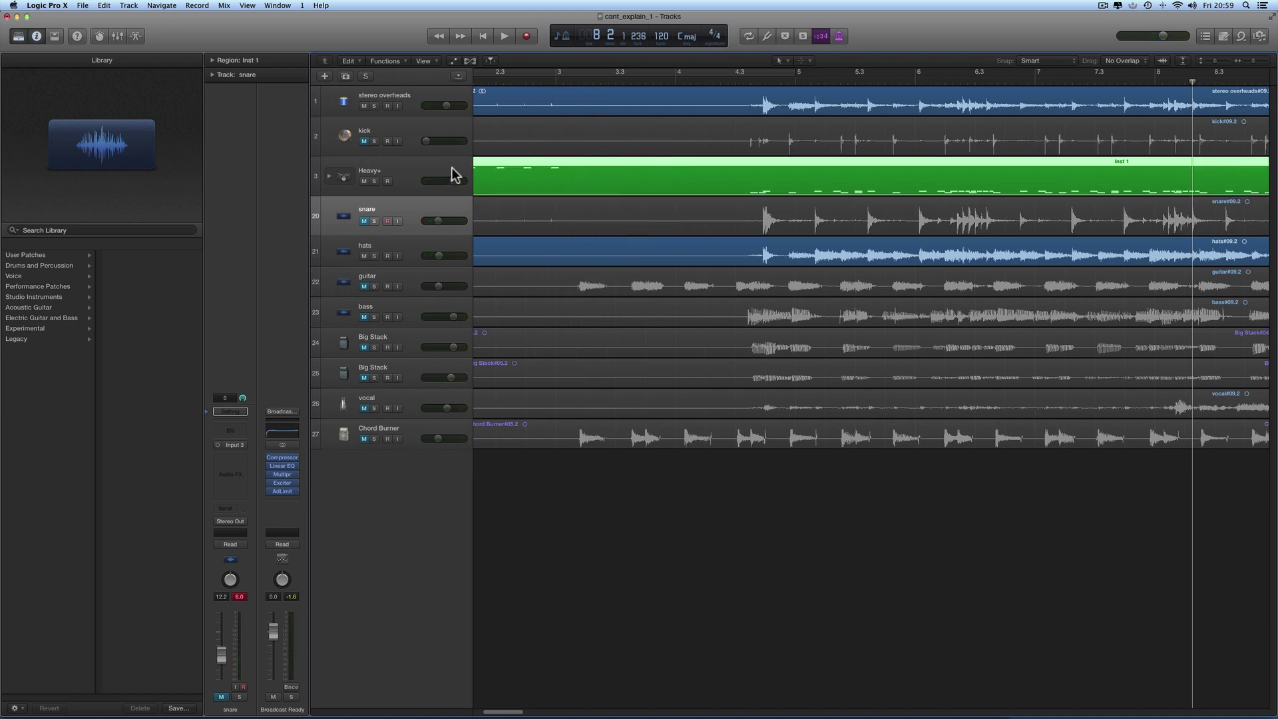
click(427, 106)
drag(446, 105, 444, 105)
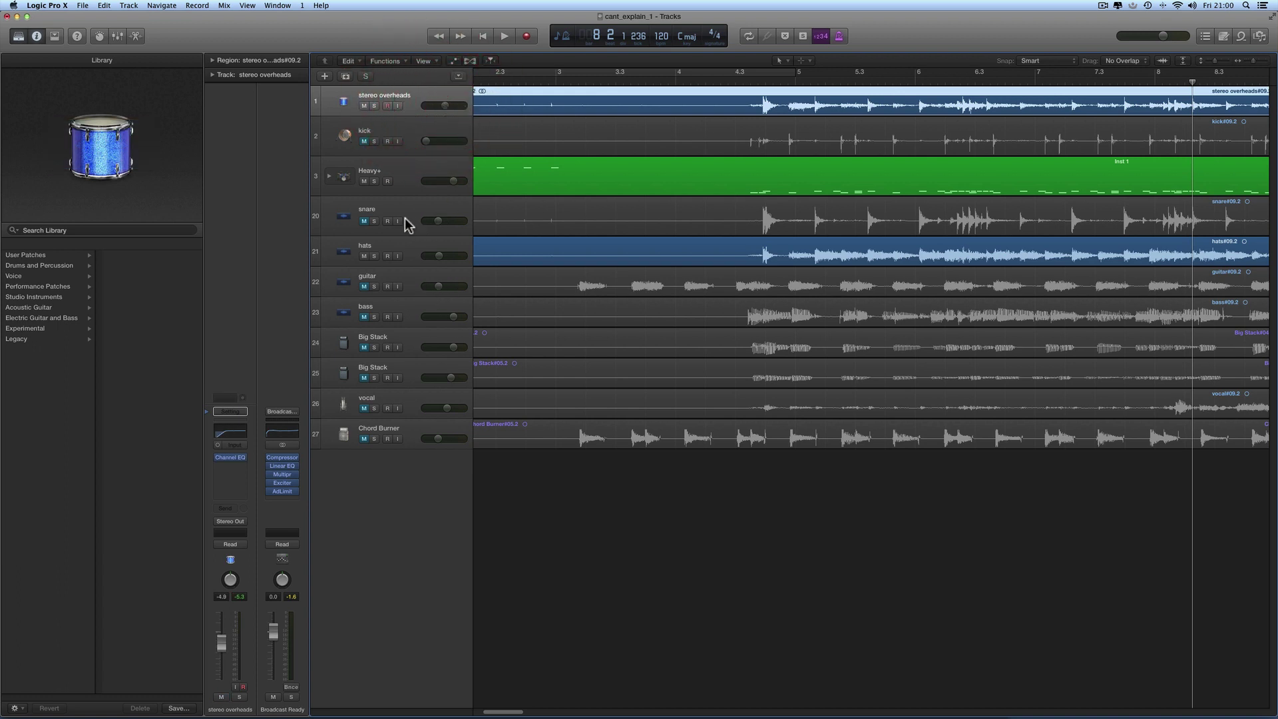
click(401, 256)
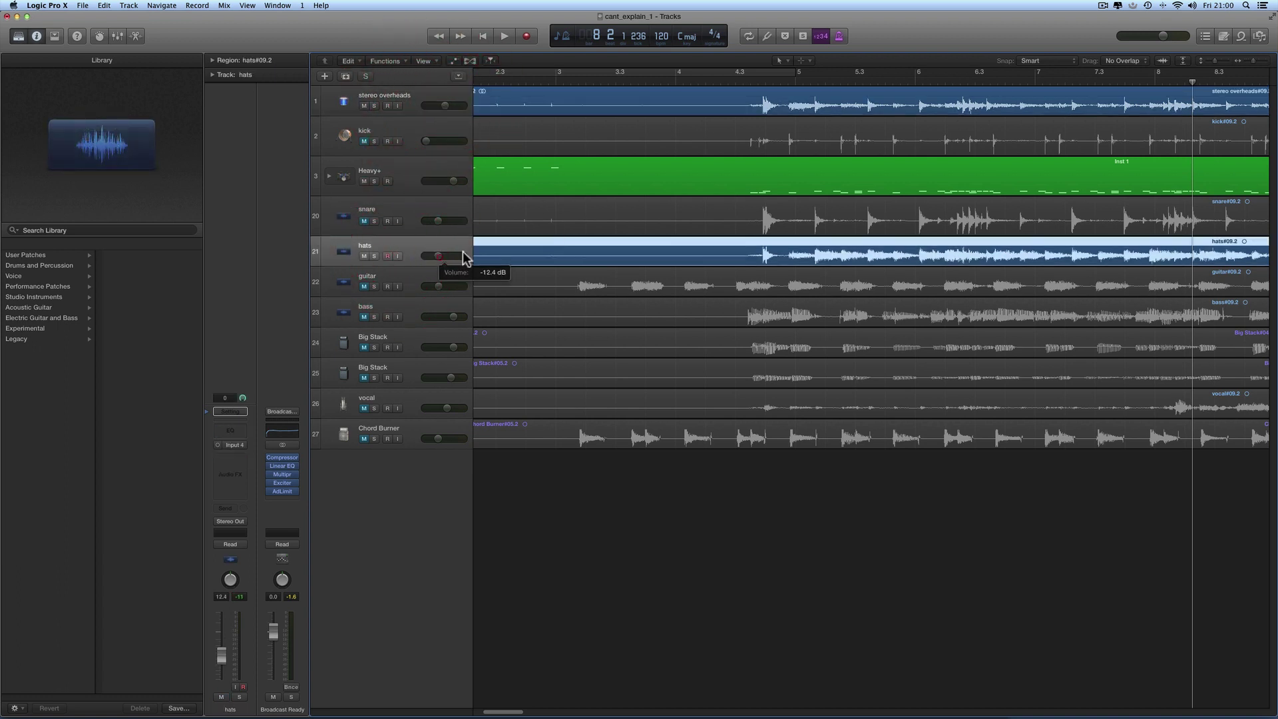
Play the drum mix from just before the first hits, trimming the stereo overheads volume down slightly, and stop playback.
click(721, 77)
key(space)
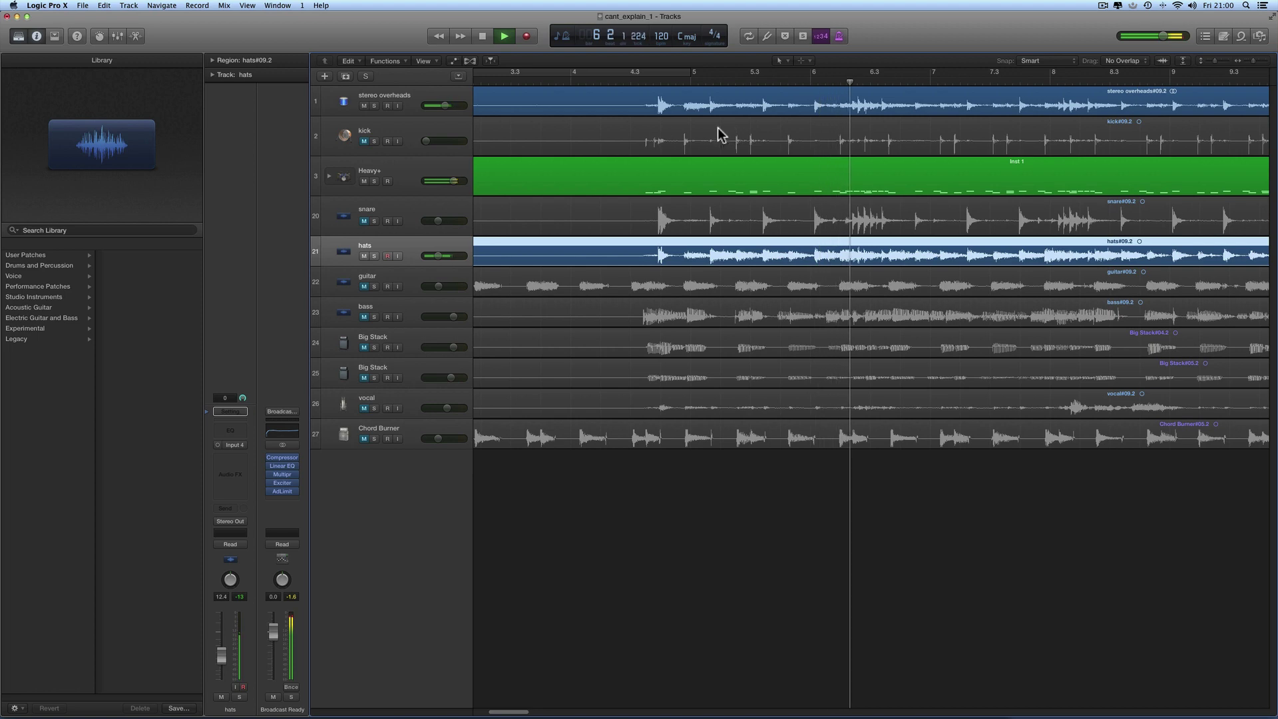
drag(444, 105, 443, 105)
key(space)
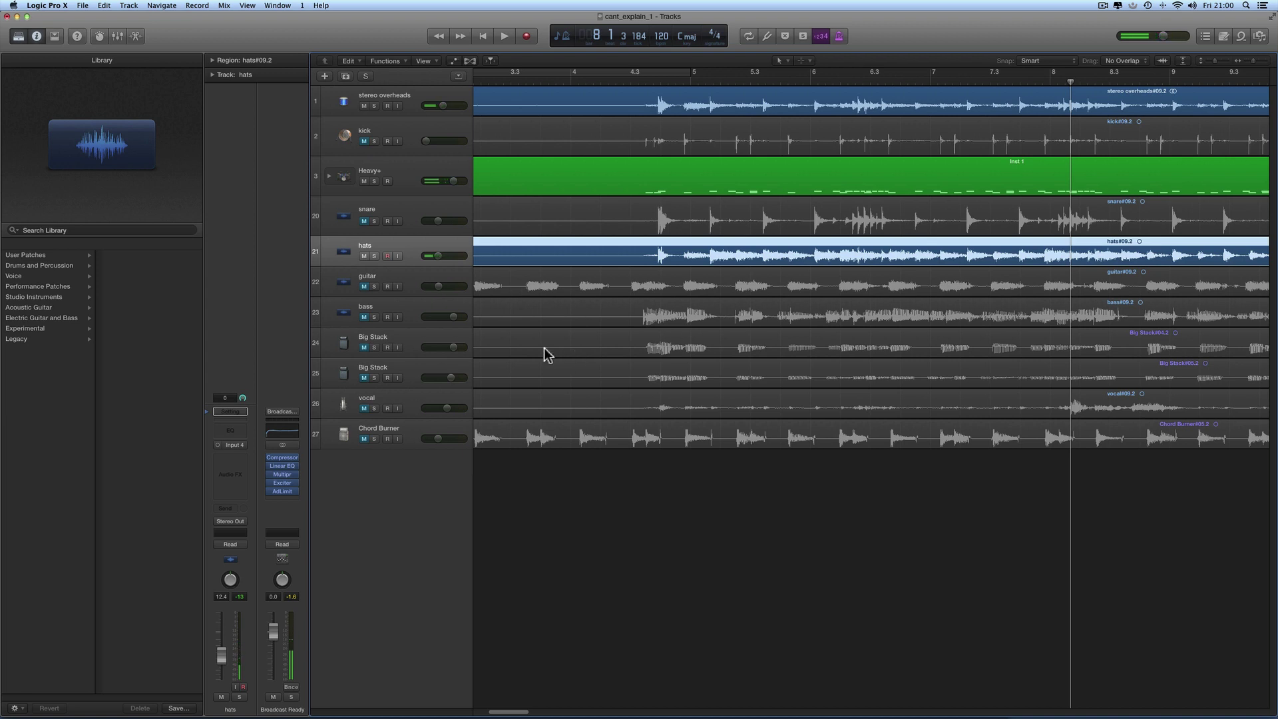
Unmute the guitar track, raise its volume to about -8.2 dB and play it with the drums from bar 2, beat 2.
click(423, 283)
key(Return)
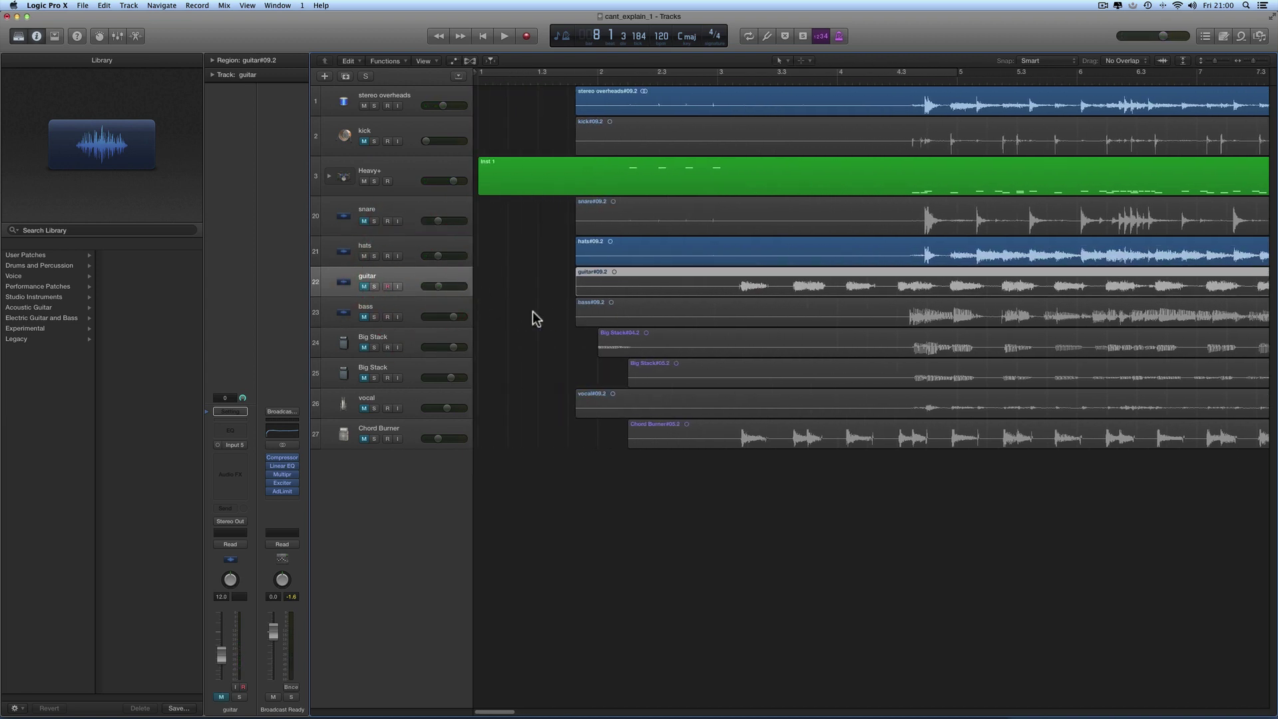
click(363, 287)
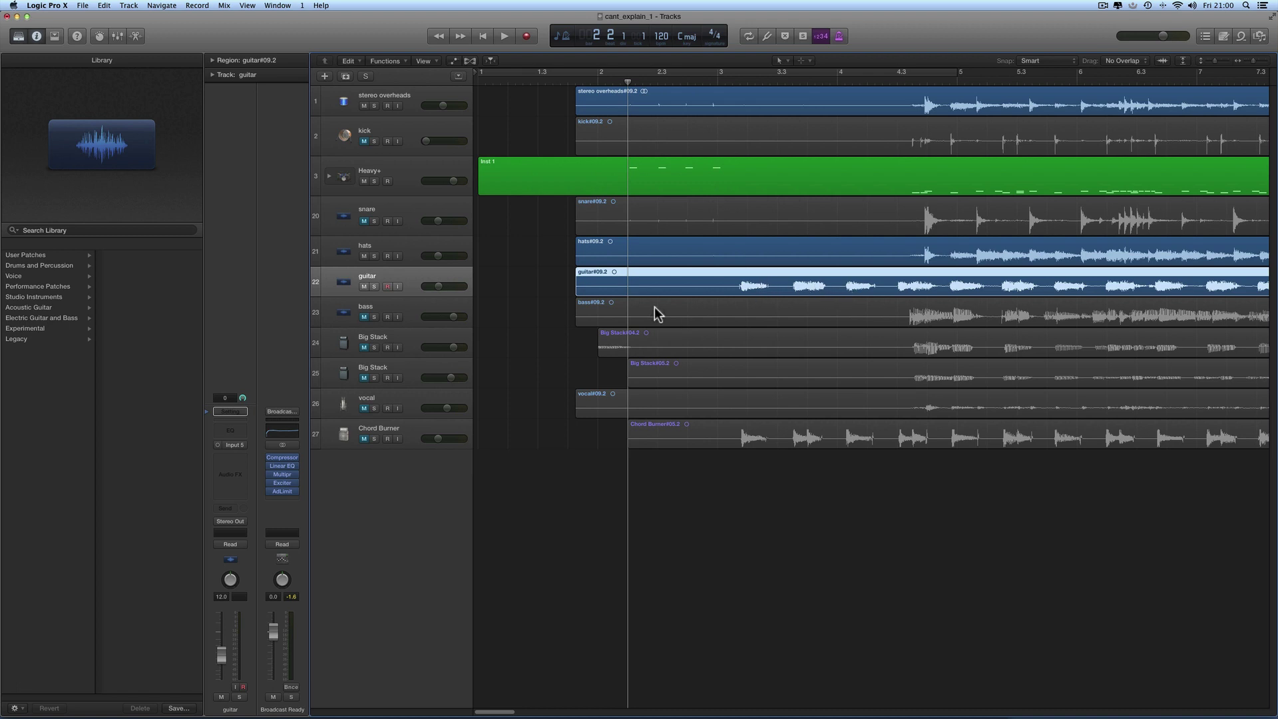
drag(441, 286, 450, 287)
key(space)
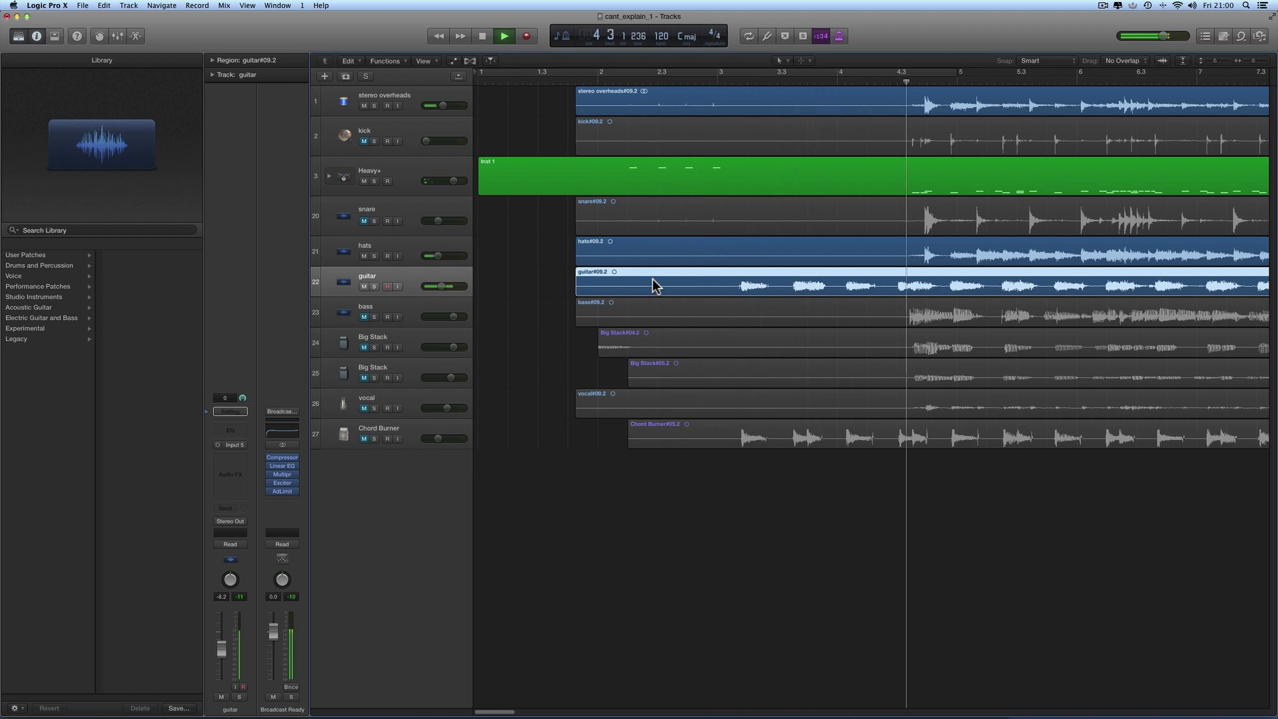
key(space)
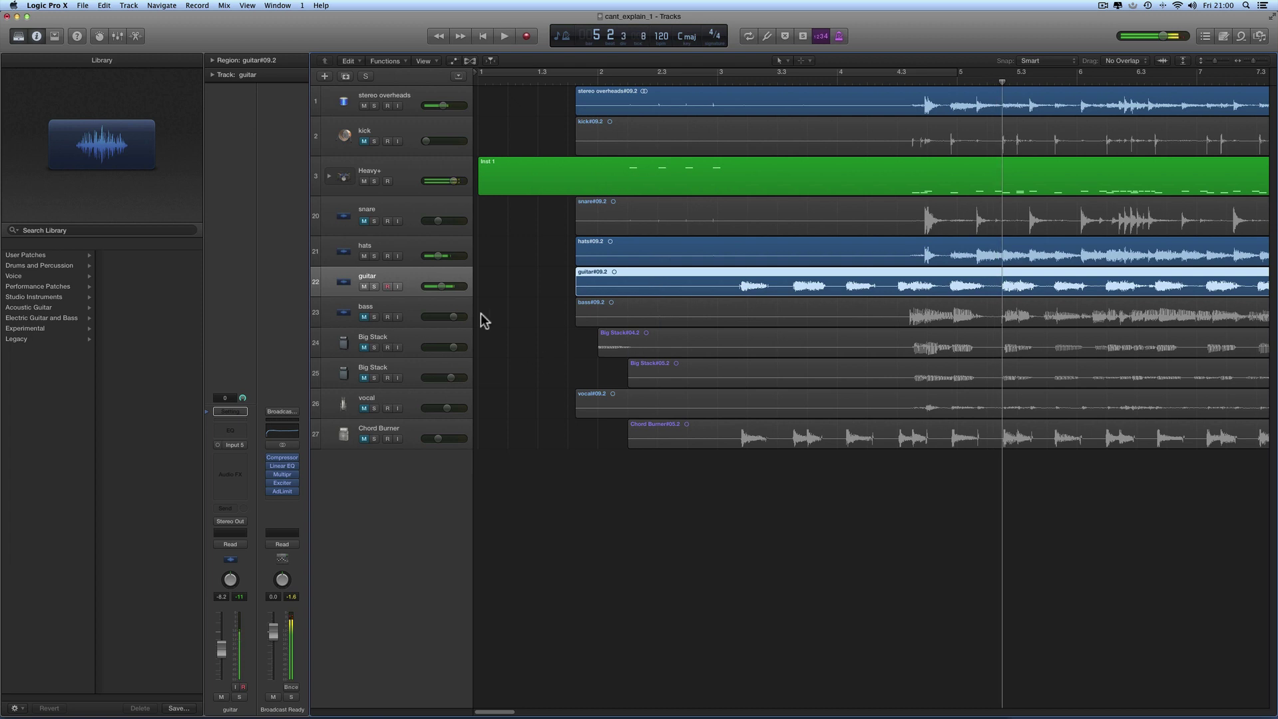
Unmute the second Big Stack bass track (track 25) and play it with the drums and guitar from bar 4, beat 3.
click(393, 305)
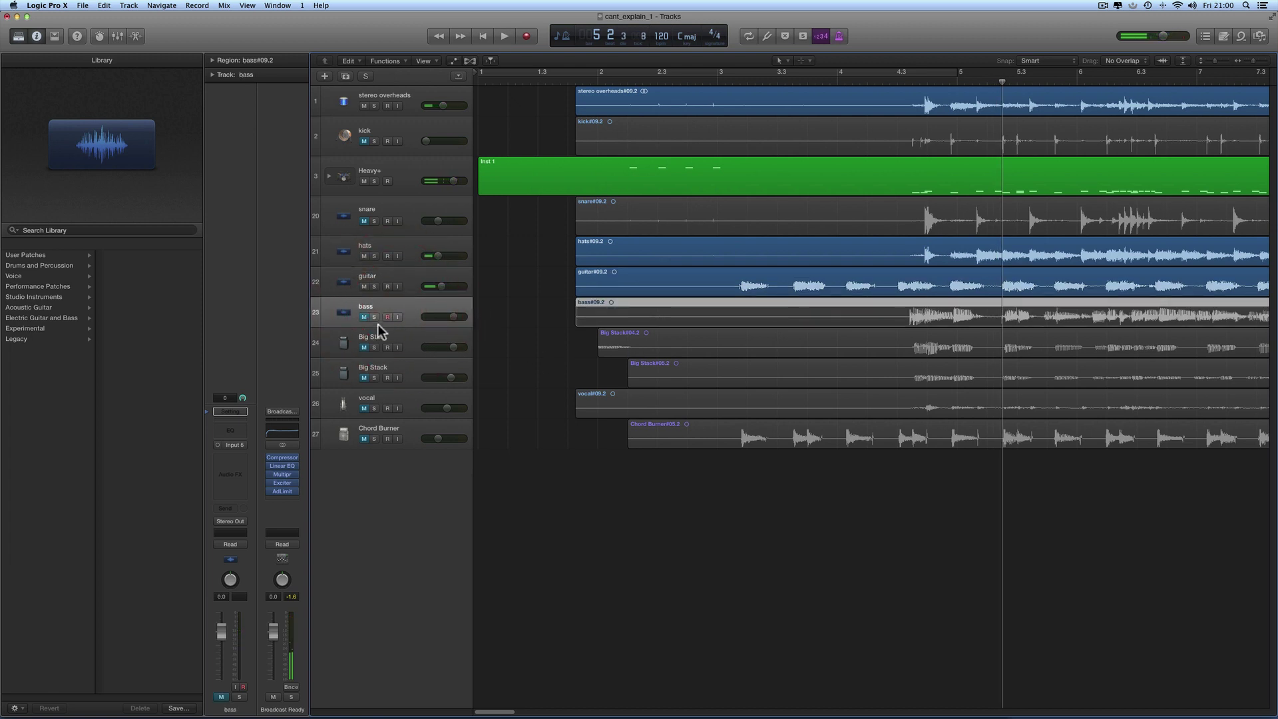
click(406, 369)
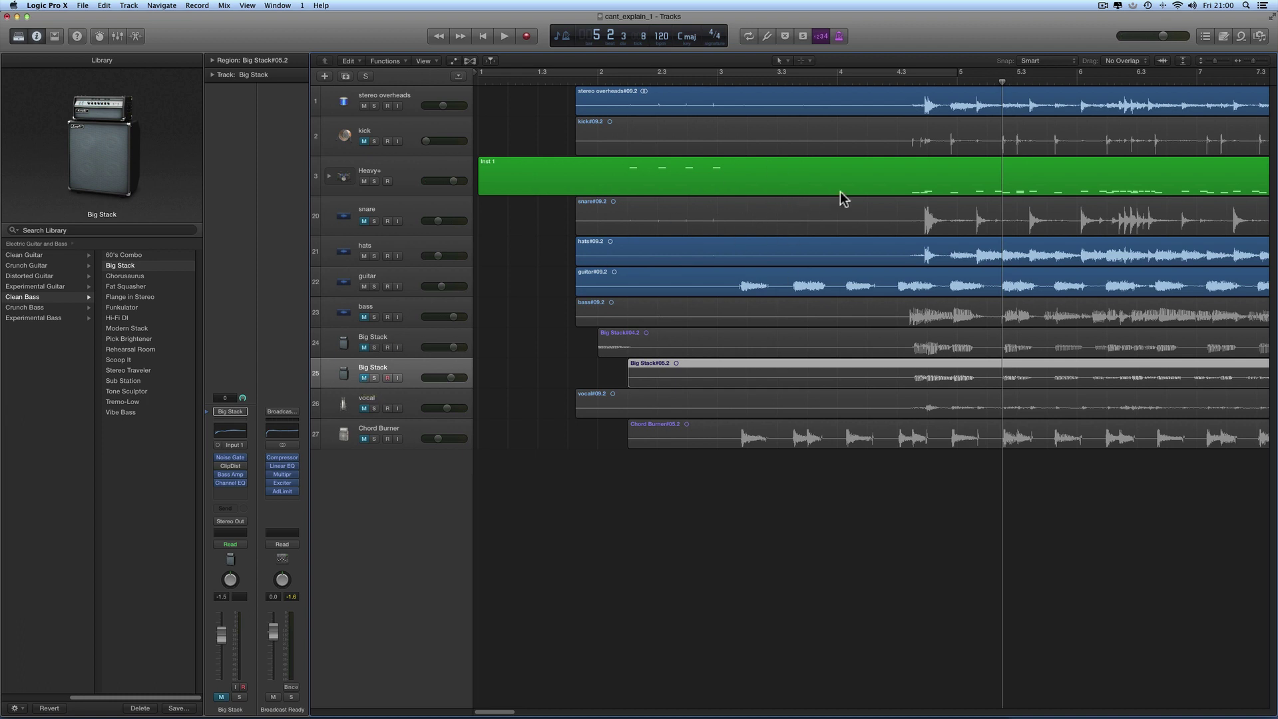
click(364, 378)
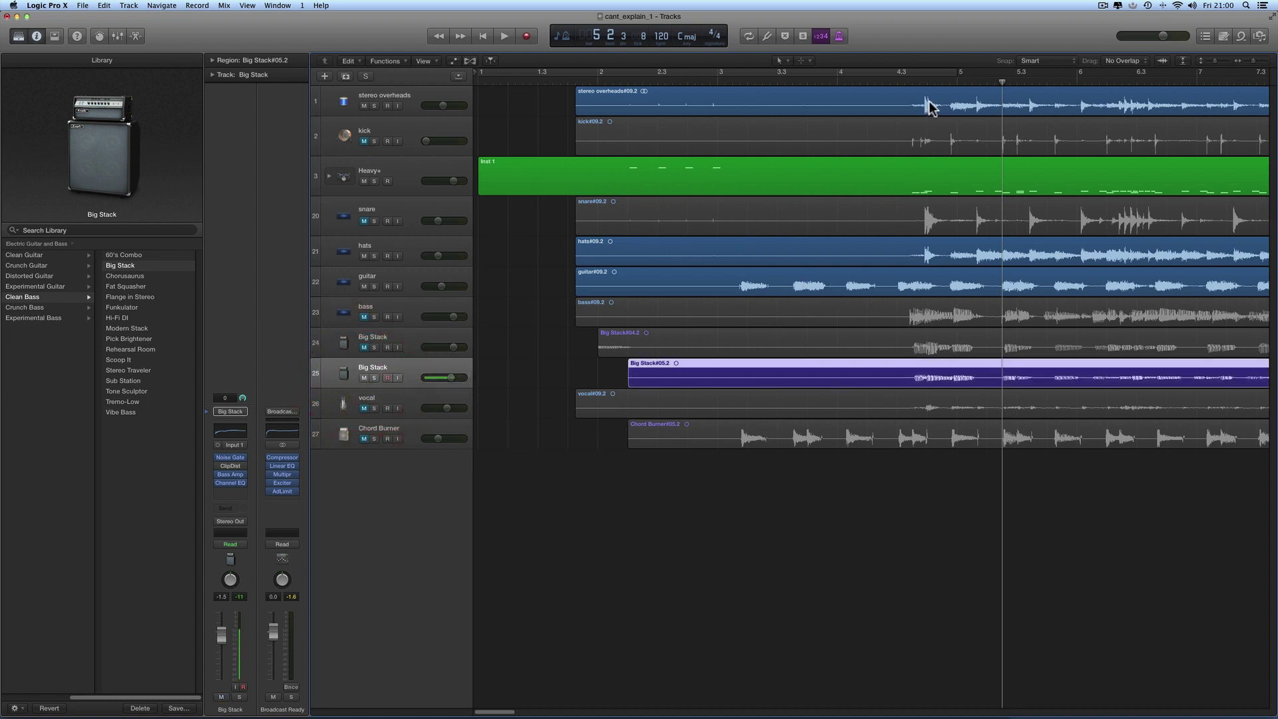
click(901, 76)
key(space)
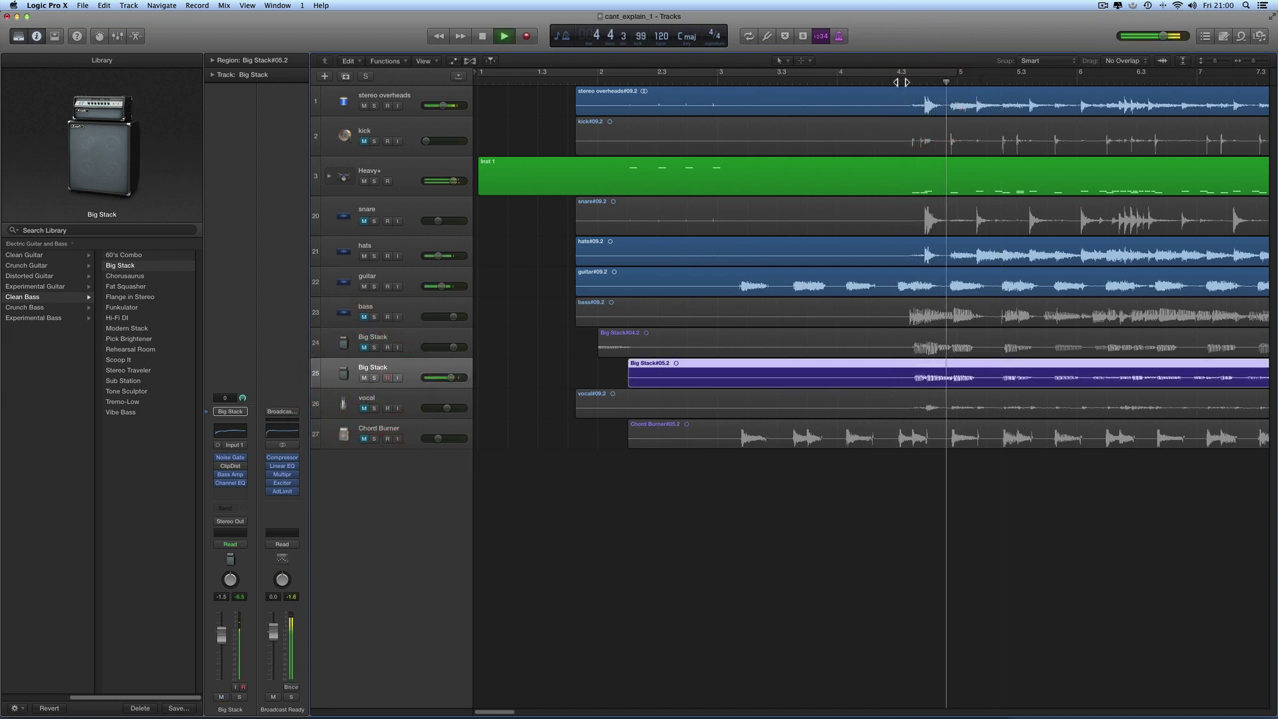
key(space)
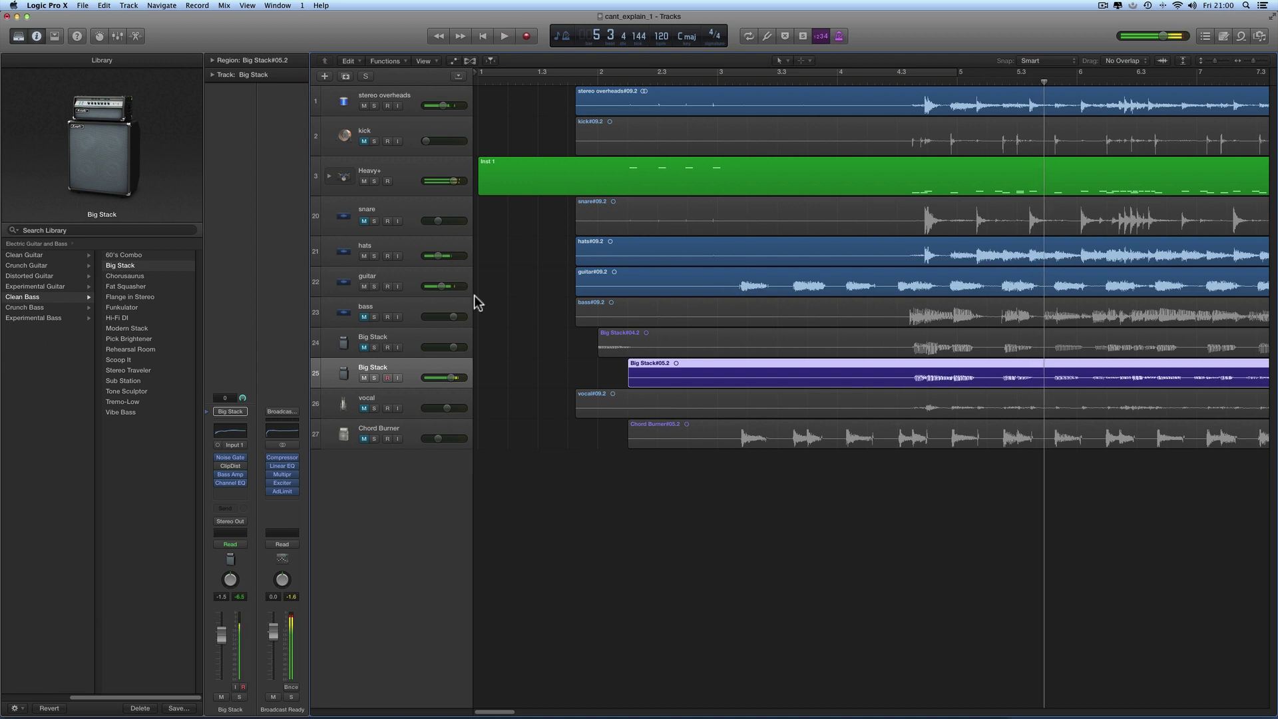
Unmute the vocal track and play the mix from bar 4, beat 3, stopping after the vocal comes in.
click(402, 278)
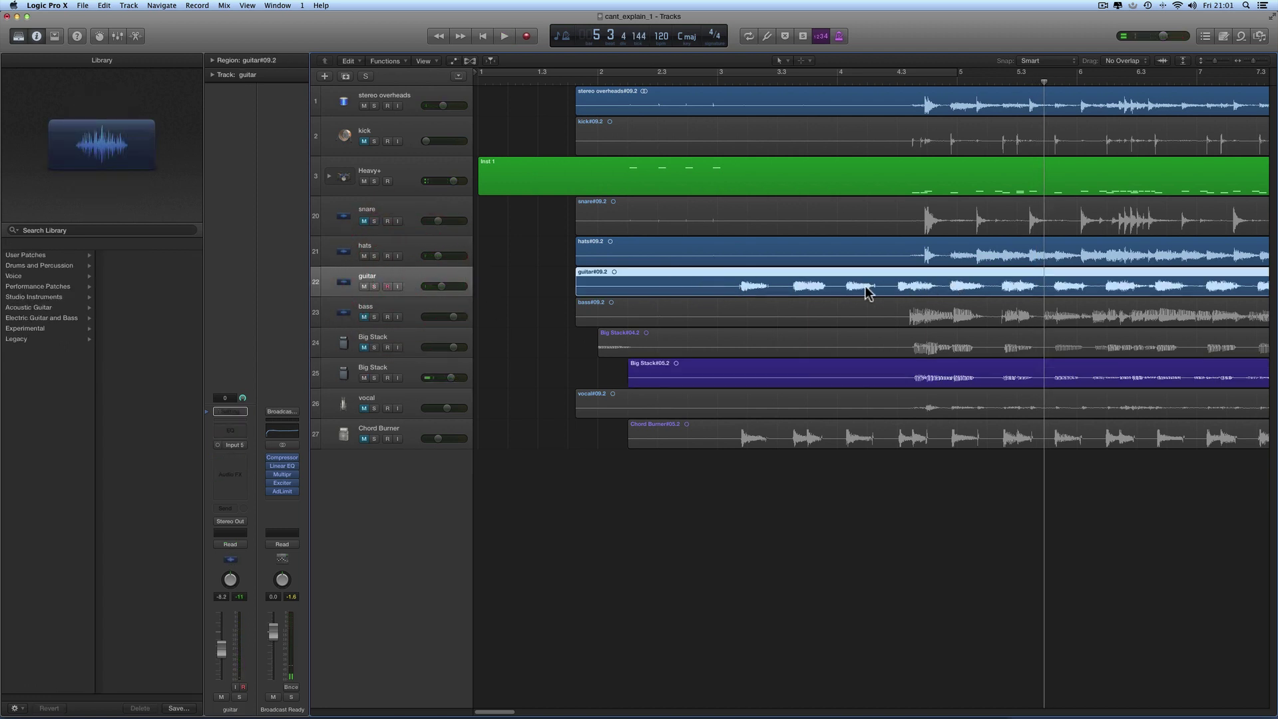
click(402, 407)
click(363, 409)
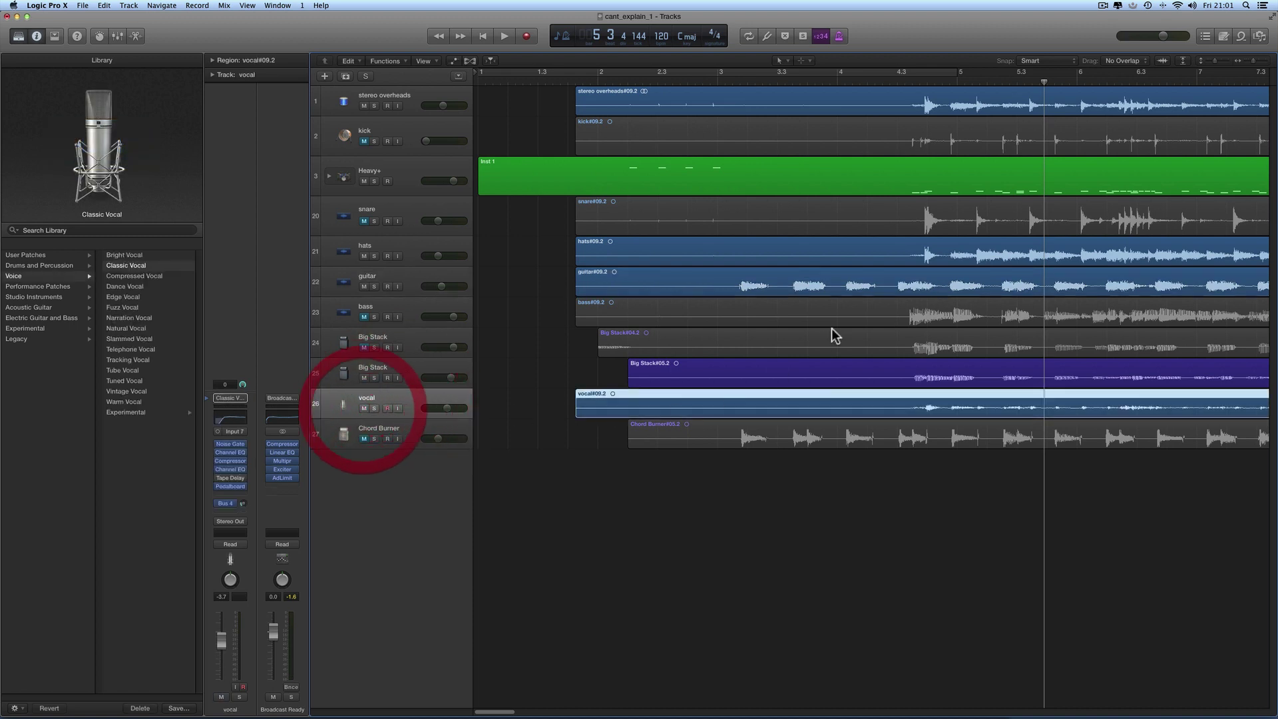
click(899, 83)
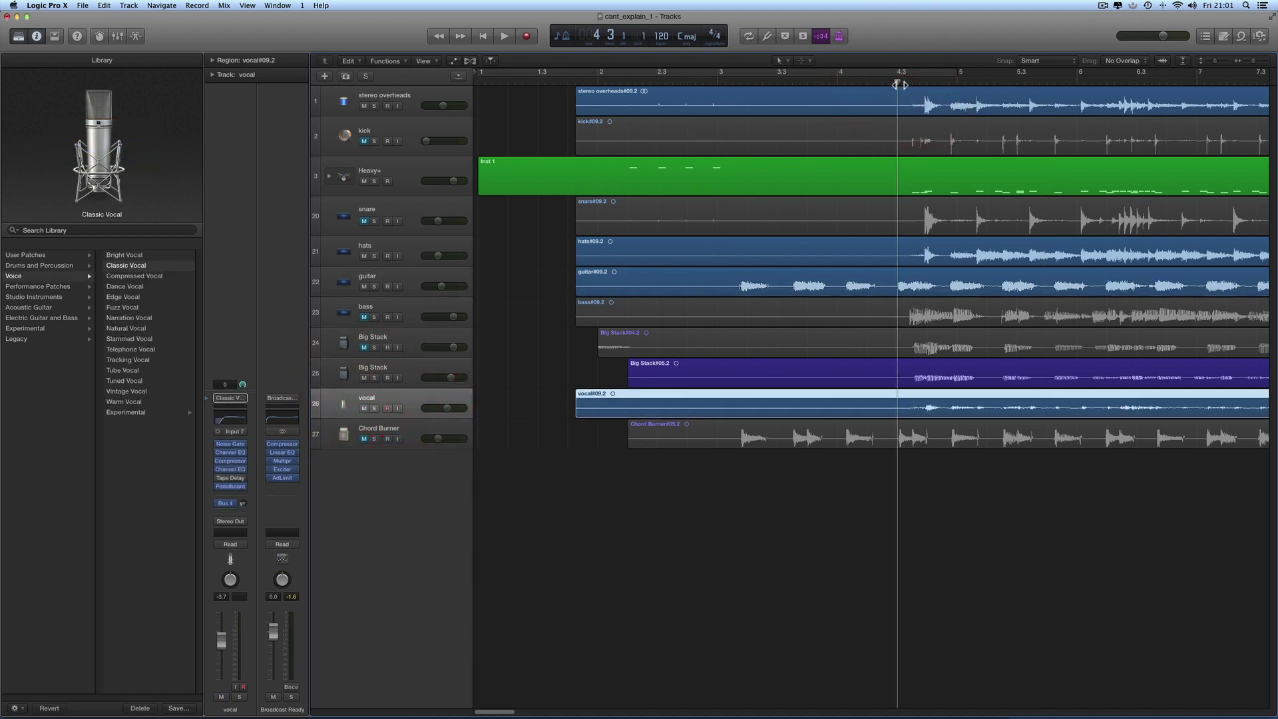
key(space)
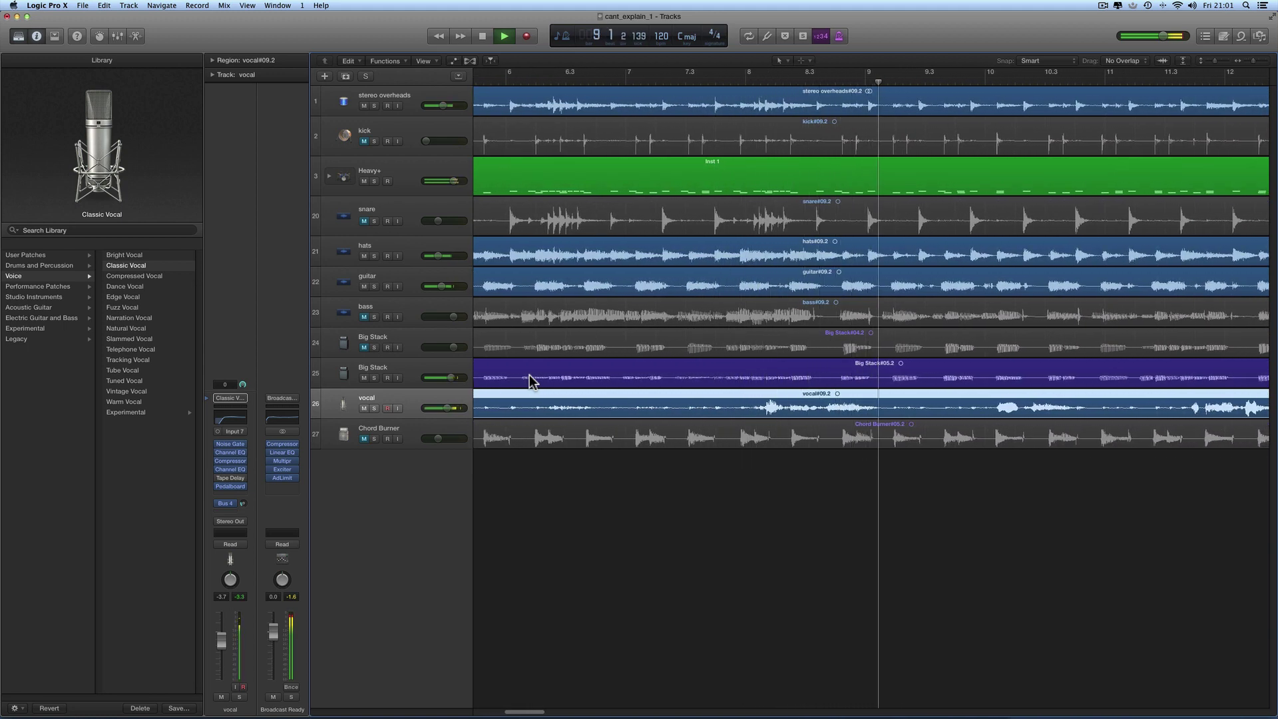
key(space)
Mute the guitar track, unmute Chord Burner and raise its volume while playing the mix from bar 6.
click(396, 278)
click(363, 280)
click(505, 81)
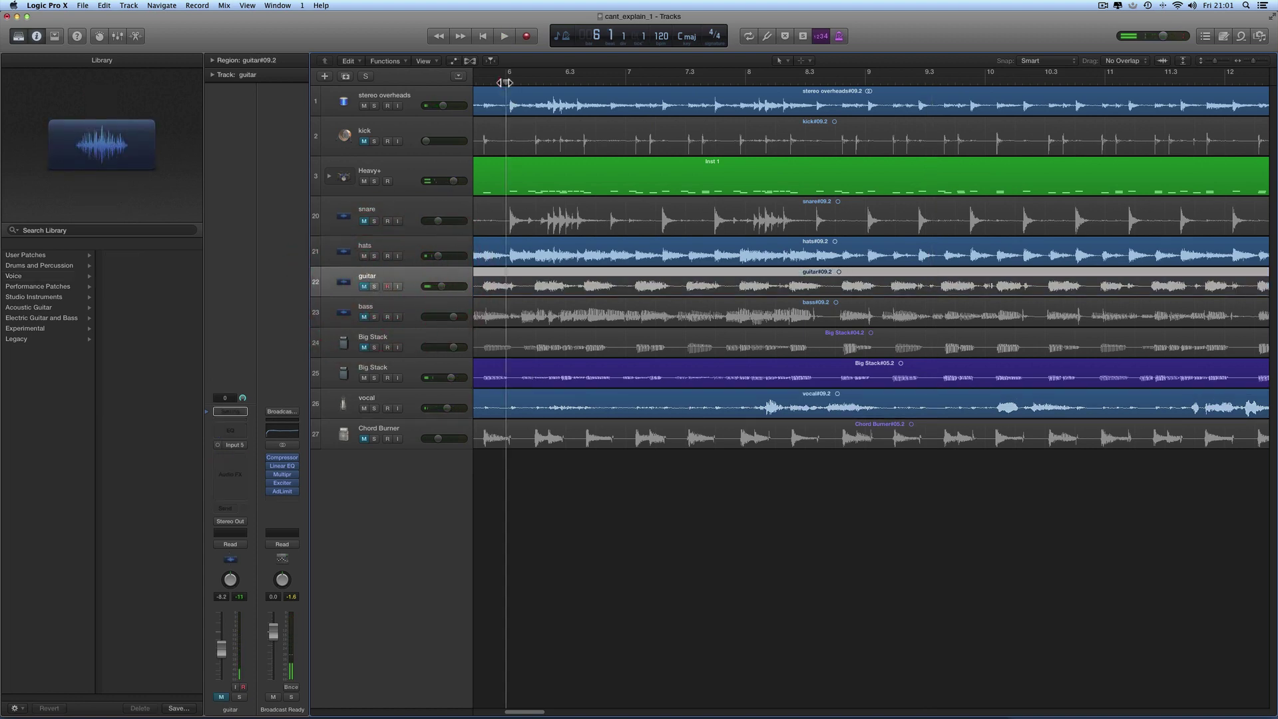
click(363, 443)
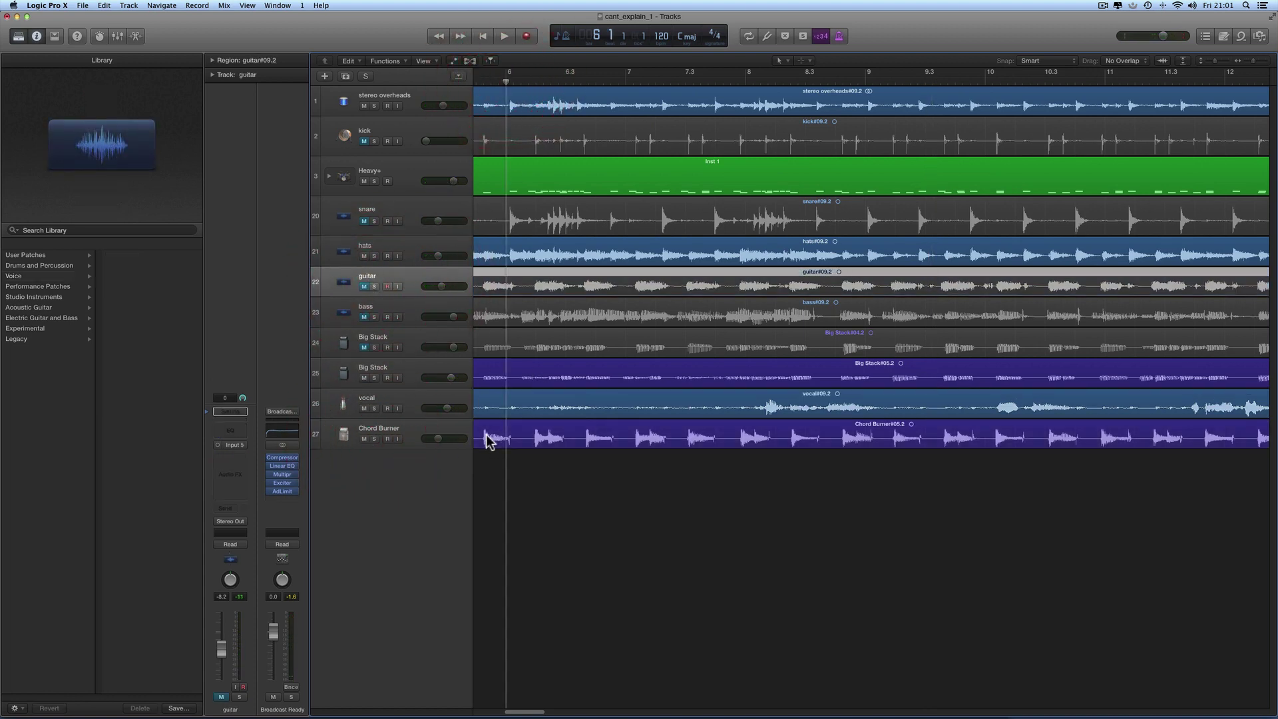
click(418, 439)
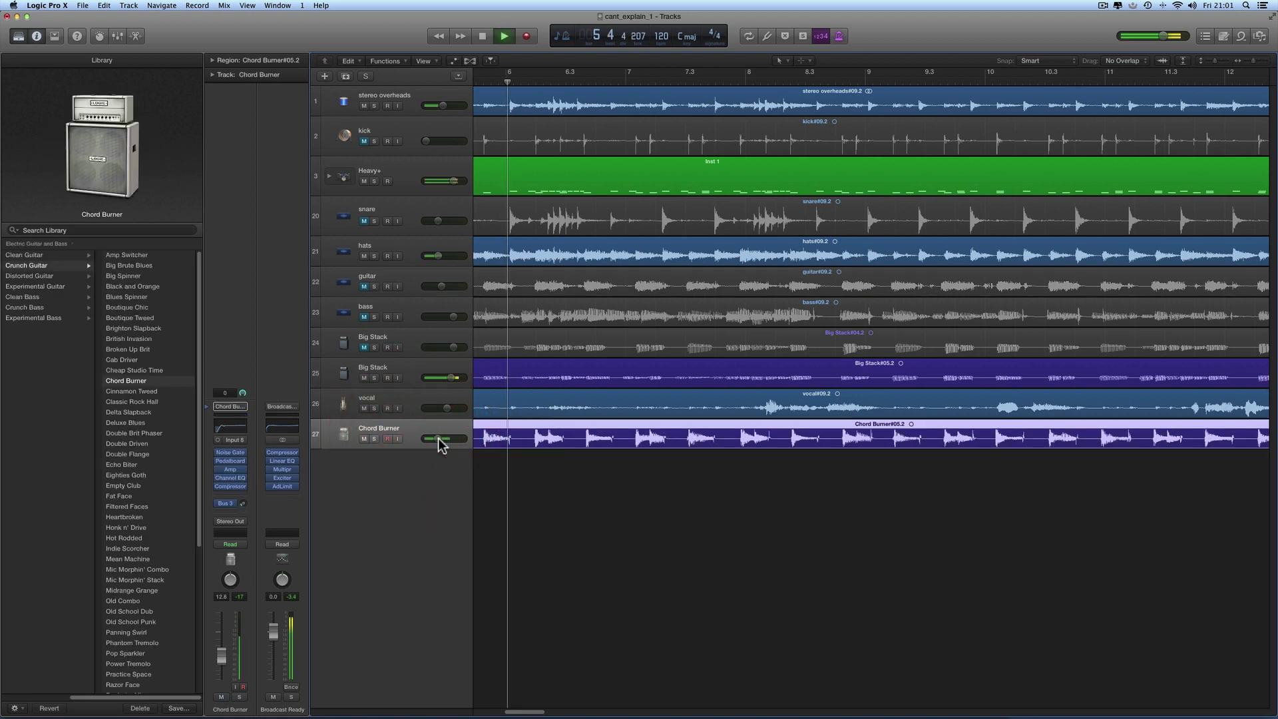
drag(438, 439, 448, 441)
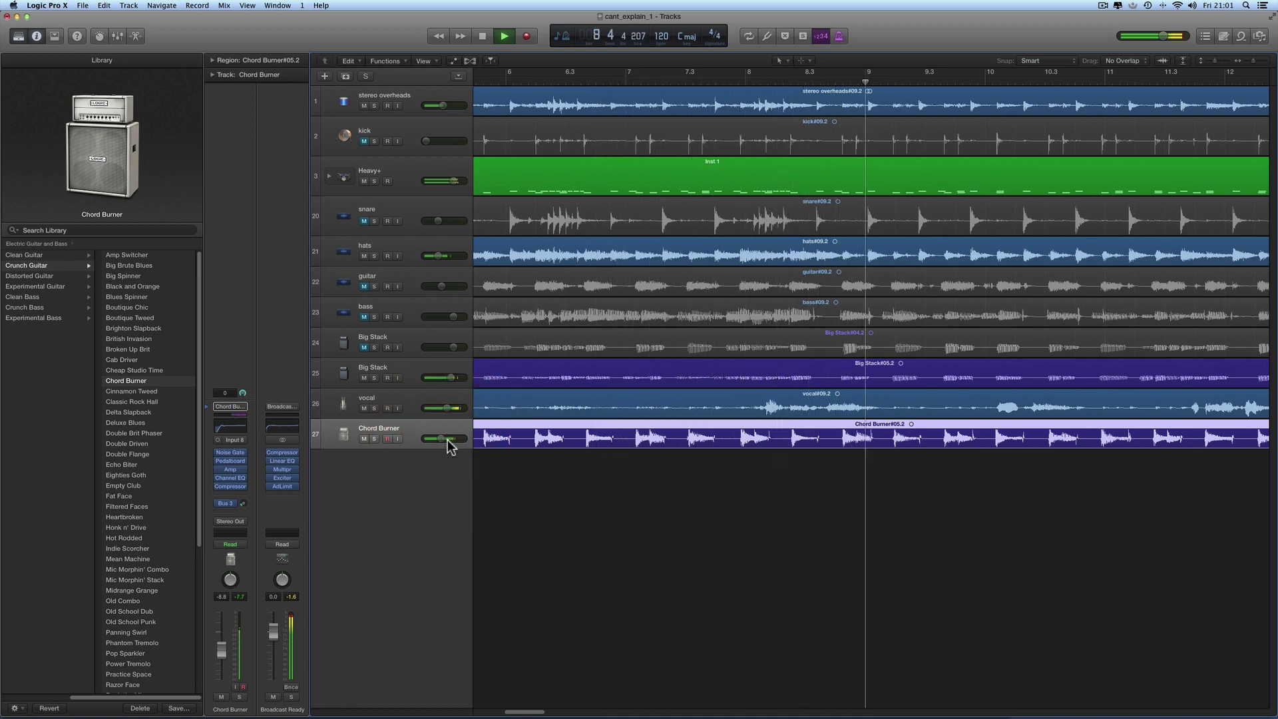
key(space)
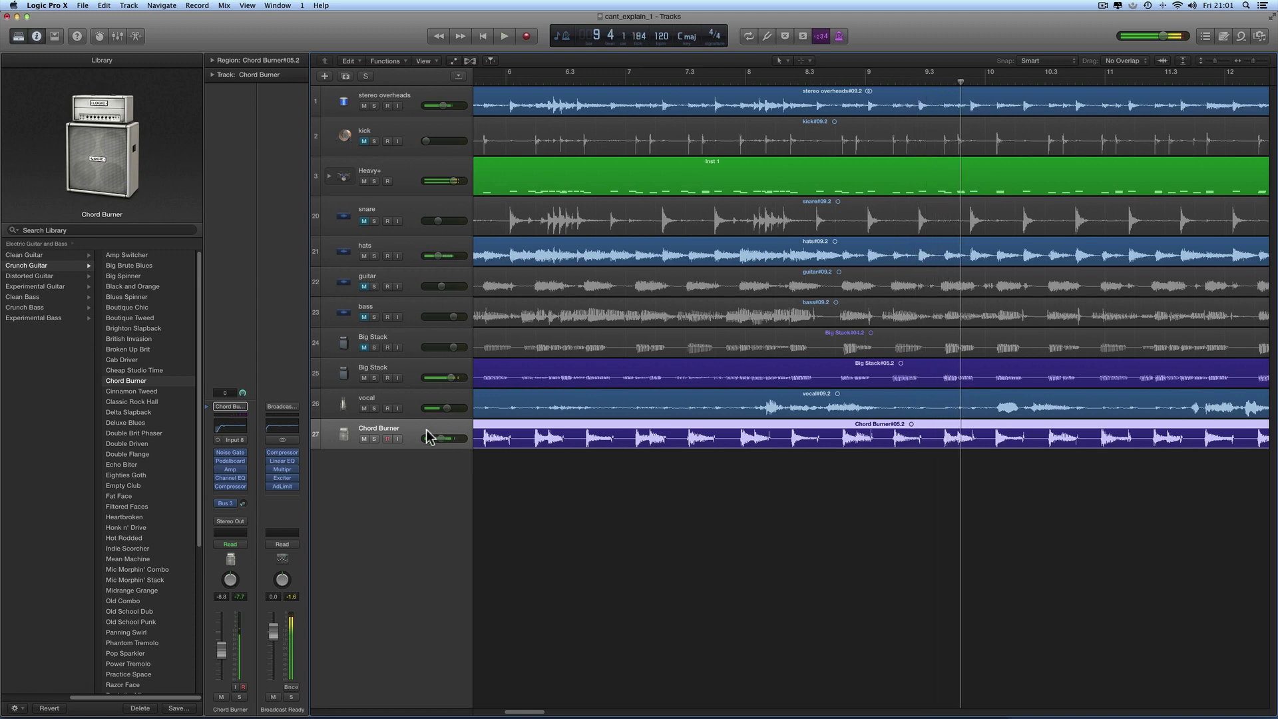
Unmute the guitar, balance it at -10.4 dB against Chord Burner at -10.2 dB, and play both from just before bar 6.
click(364, 287)
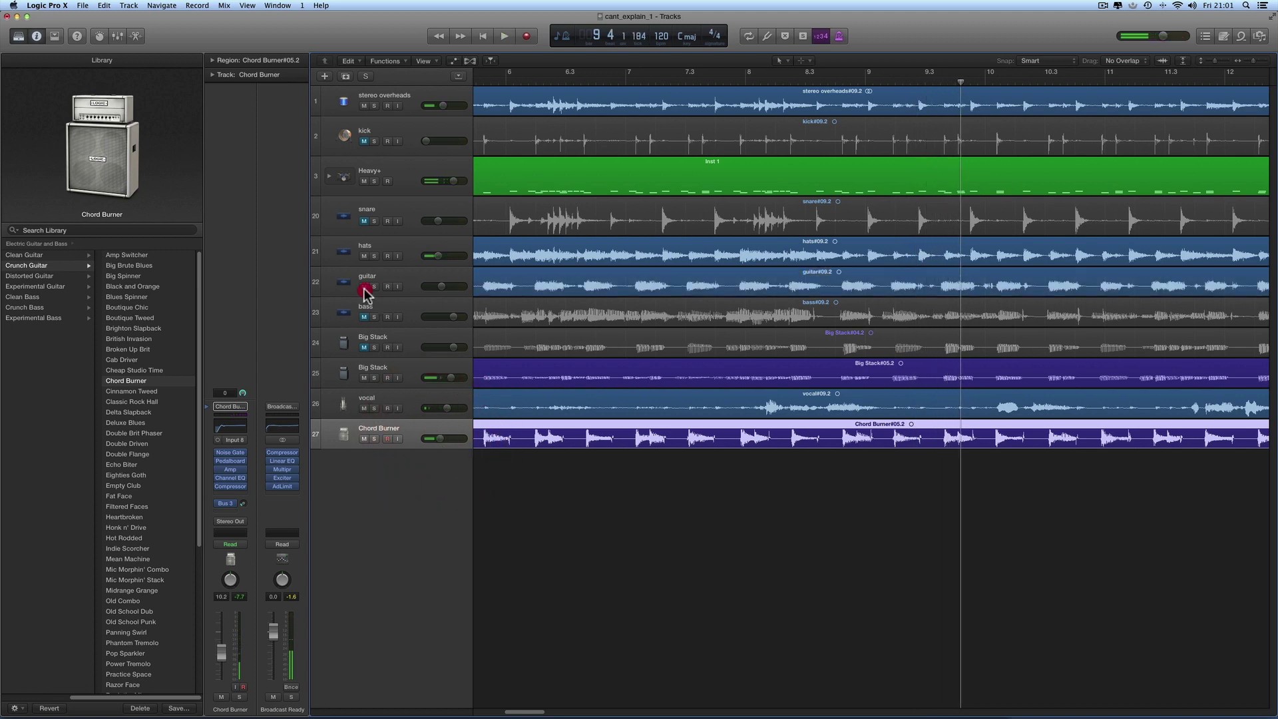
click(440, 287)
double_click(485, 73)
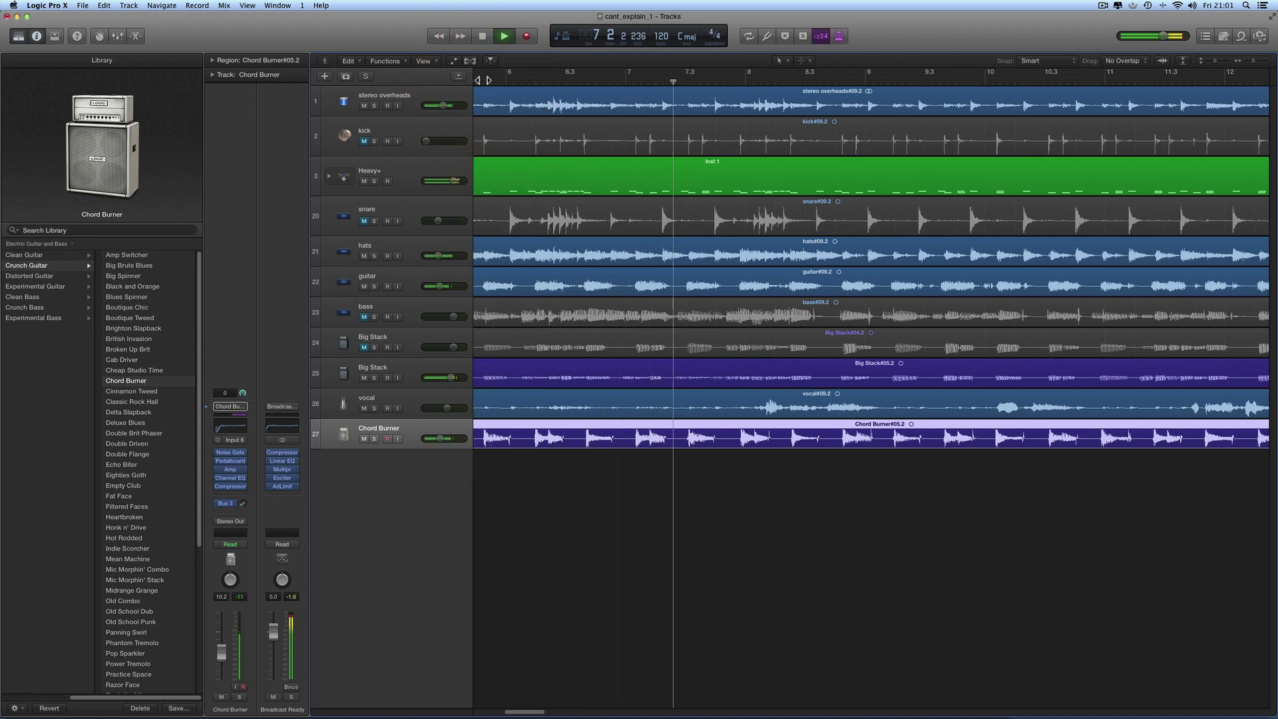
key(space)
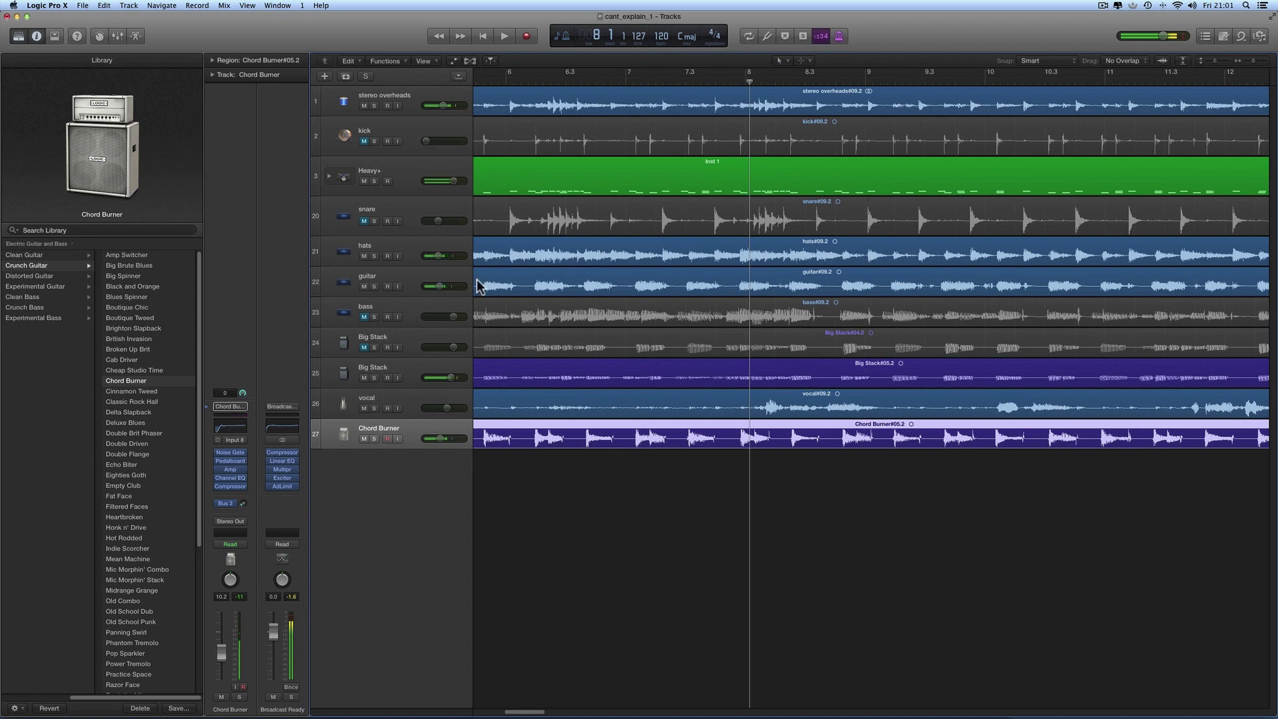
Open the mixer, expand the Heavy+ kit and go through its Overheads, kick and snare microphone channels.
scroll(520, 313, left, 10)
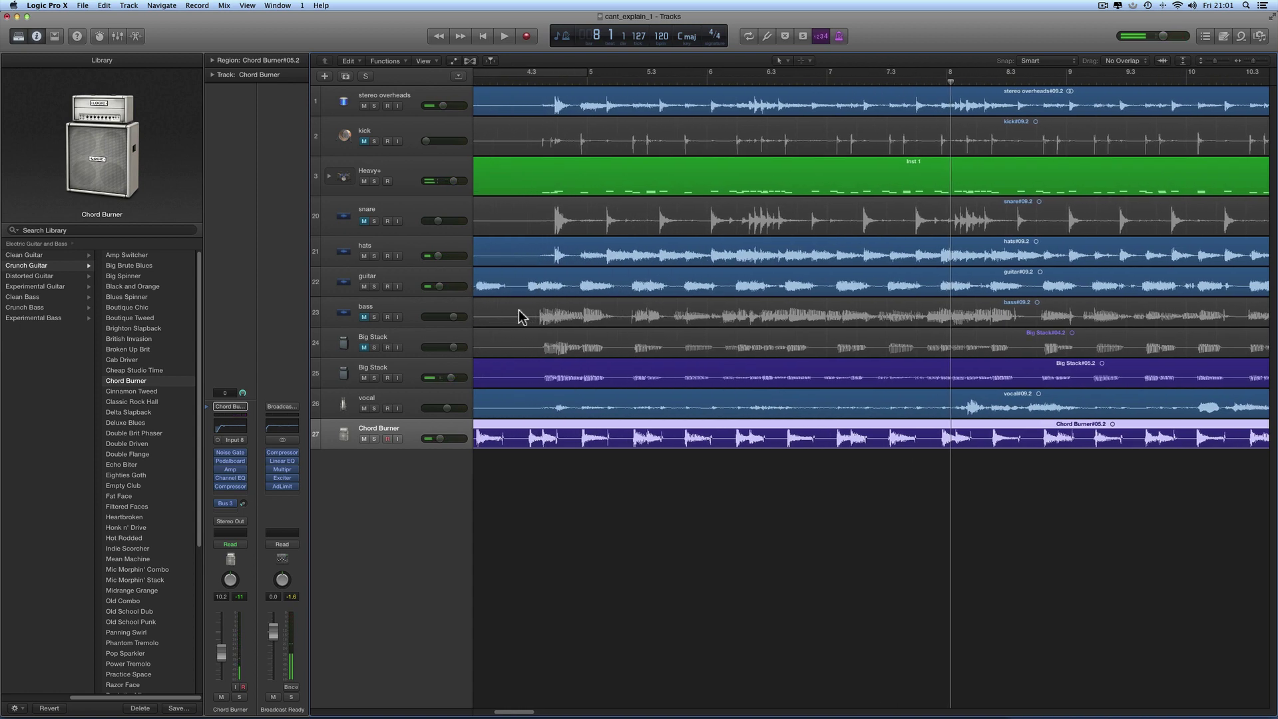
scroll(518, 310, left, 2)
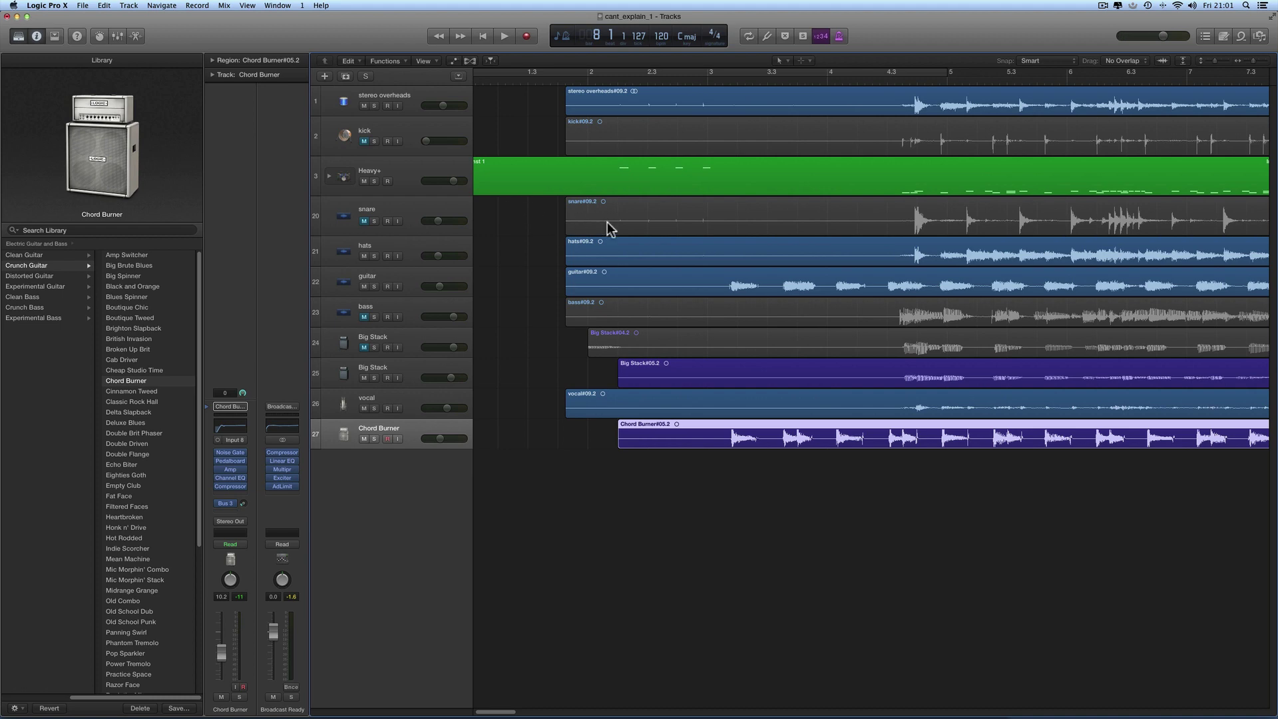
scroll(607, 228, right, 4)
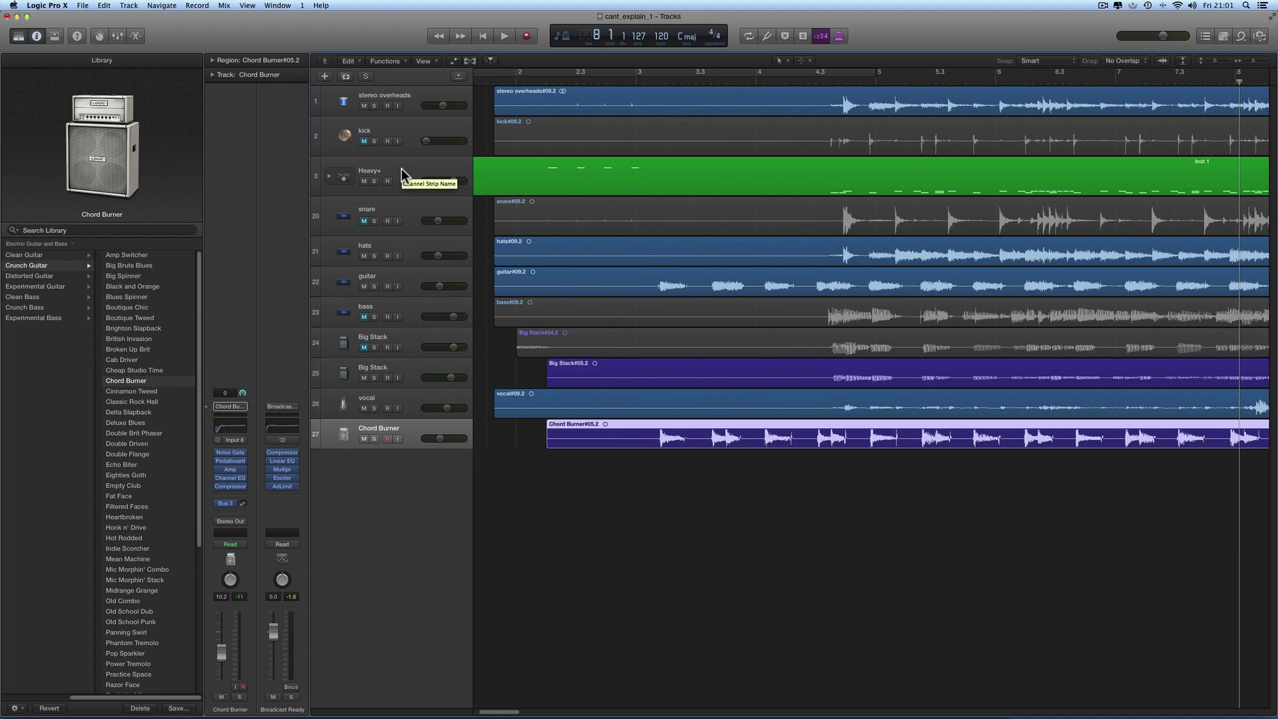
key(x)
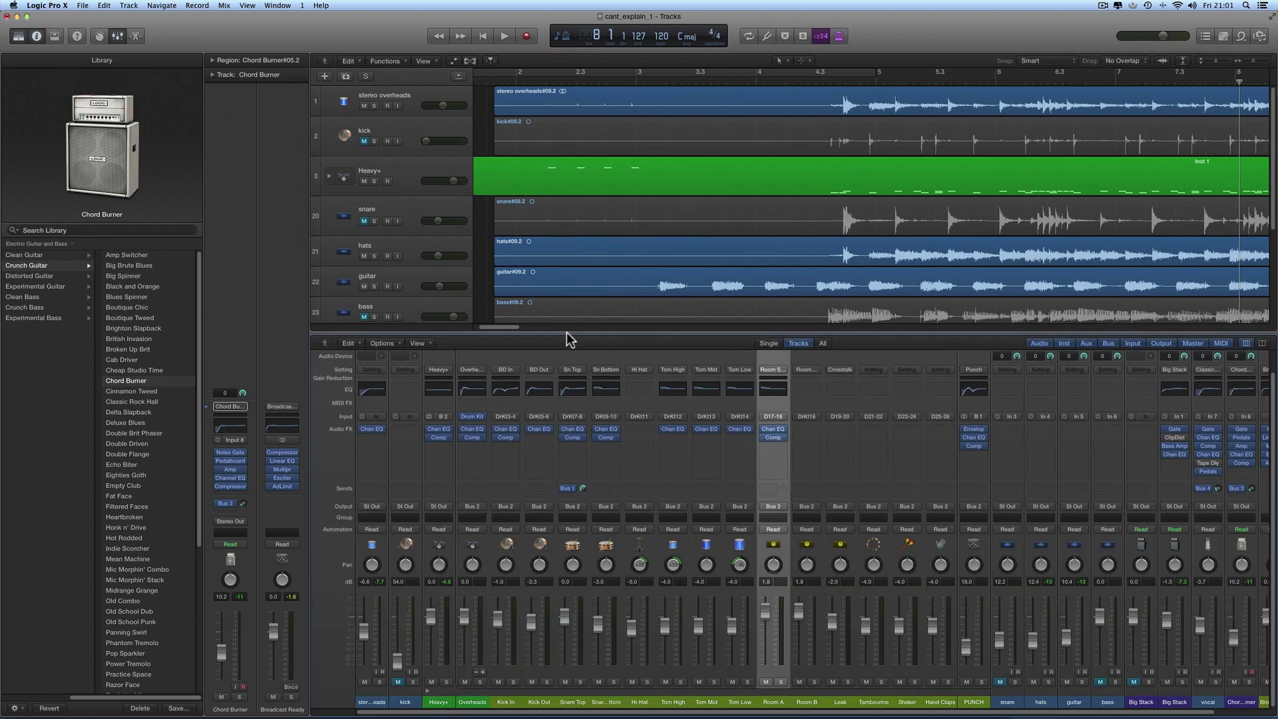
click(428, 694)
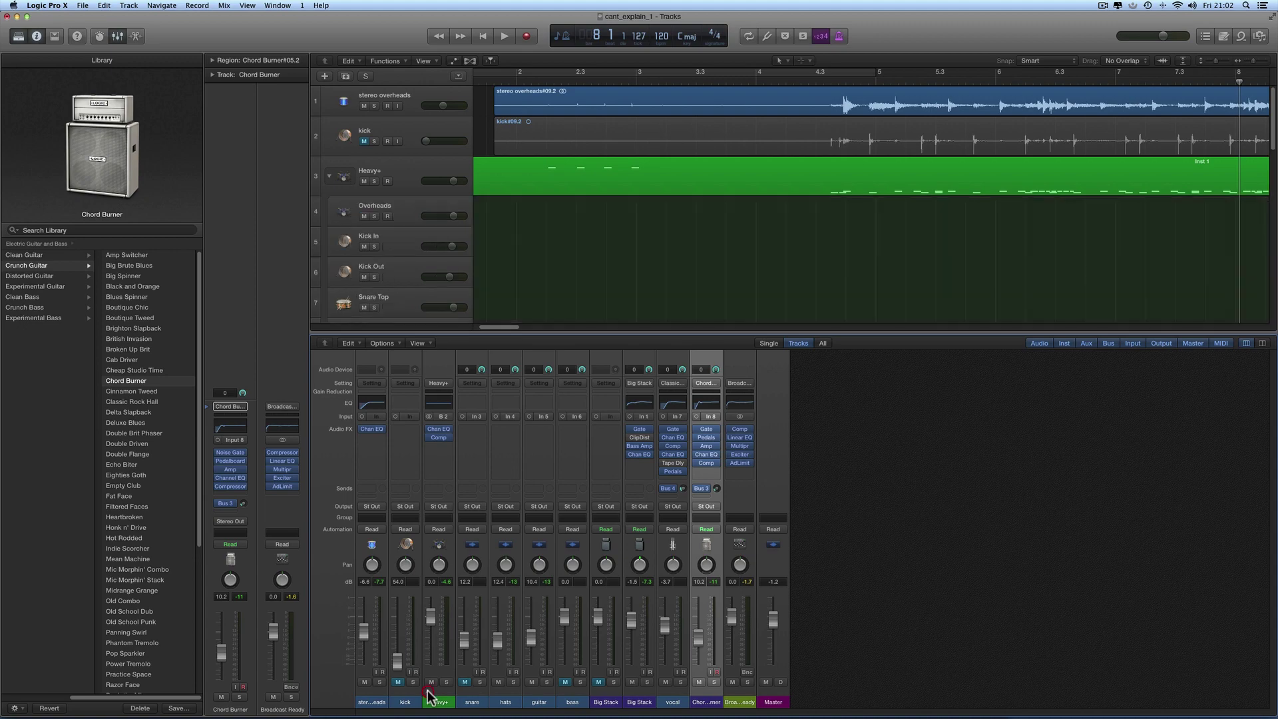
click(475, 702)
click(506, 703)
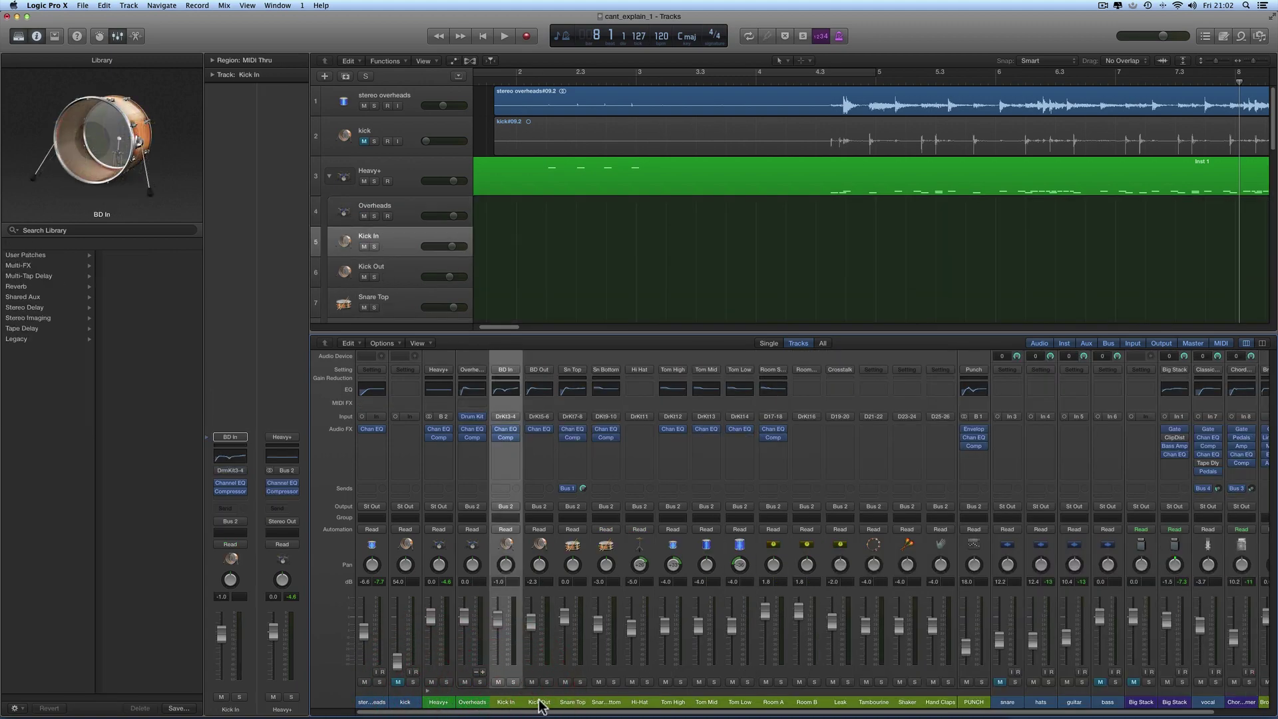
click(539, 703)
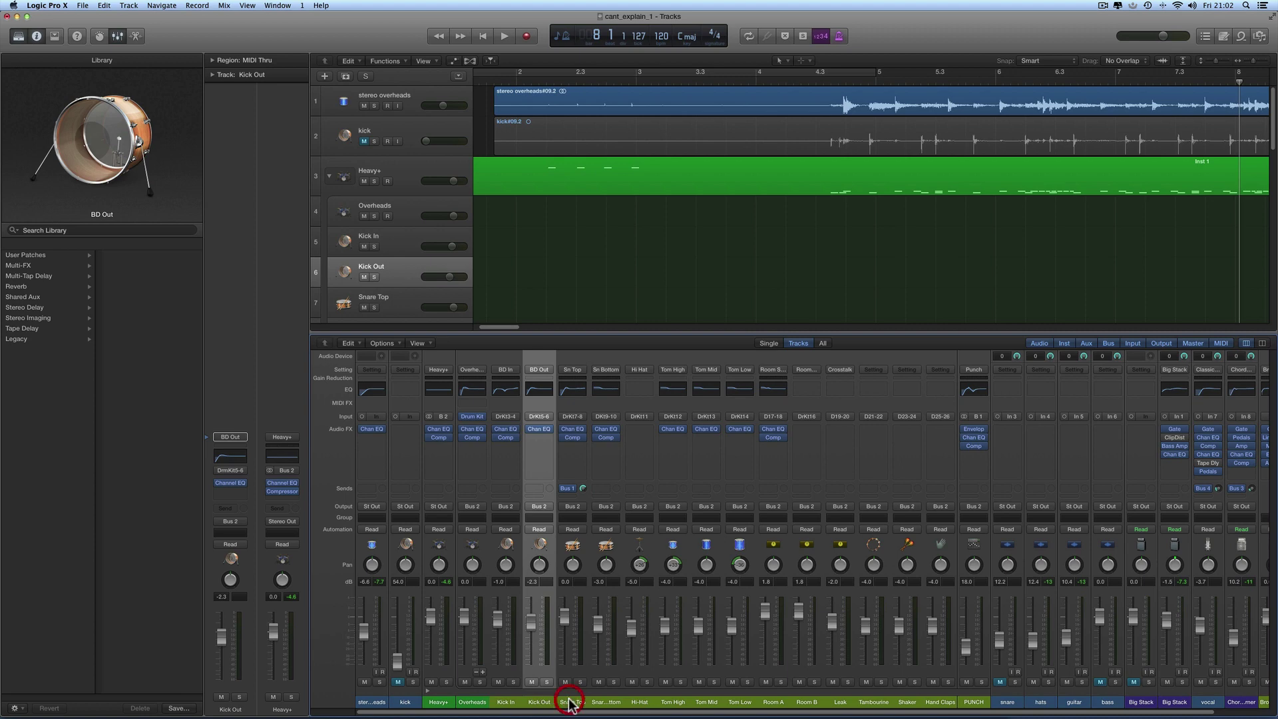
click(570, 702)
click(604, 702)
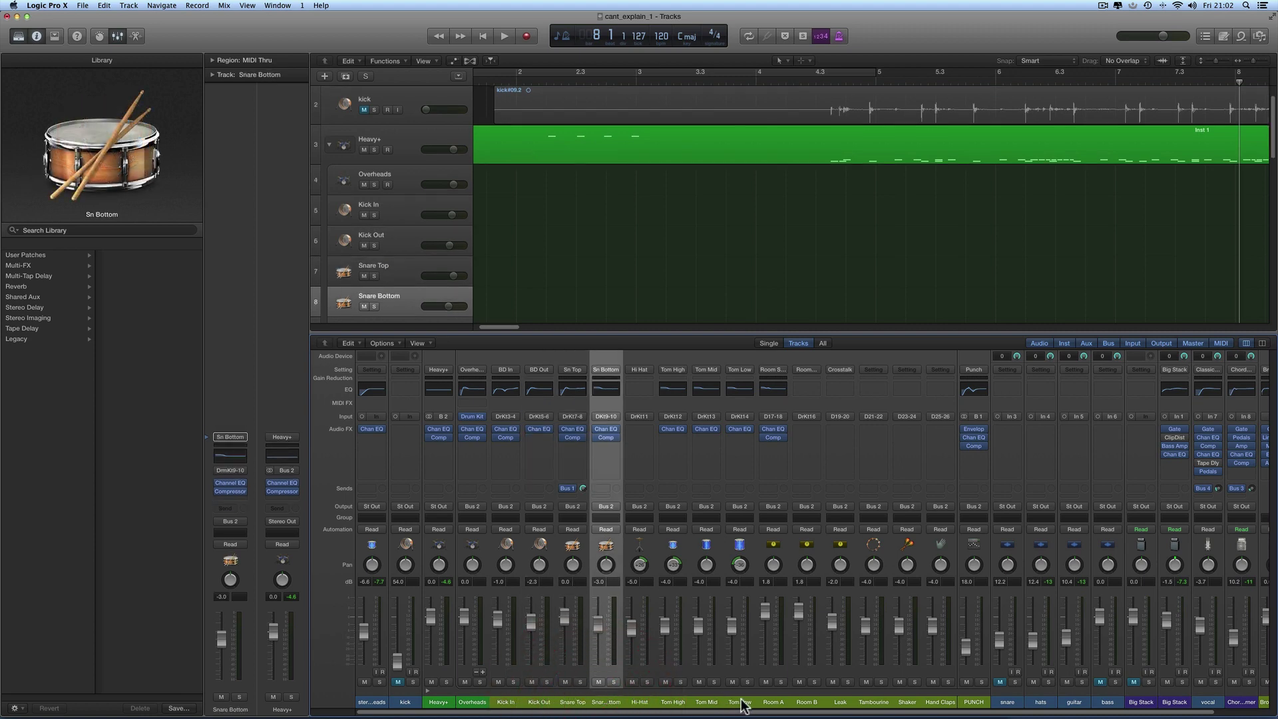
Audition different levels of the kit's Room A microphone during playback and set its volume to 0.9 dB.
click(772, 702)
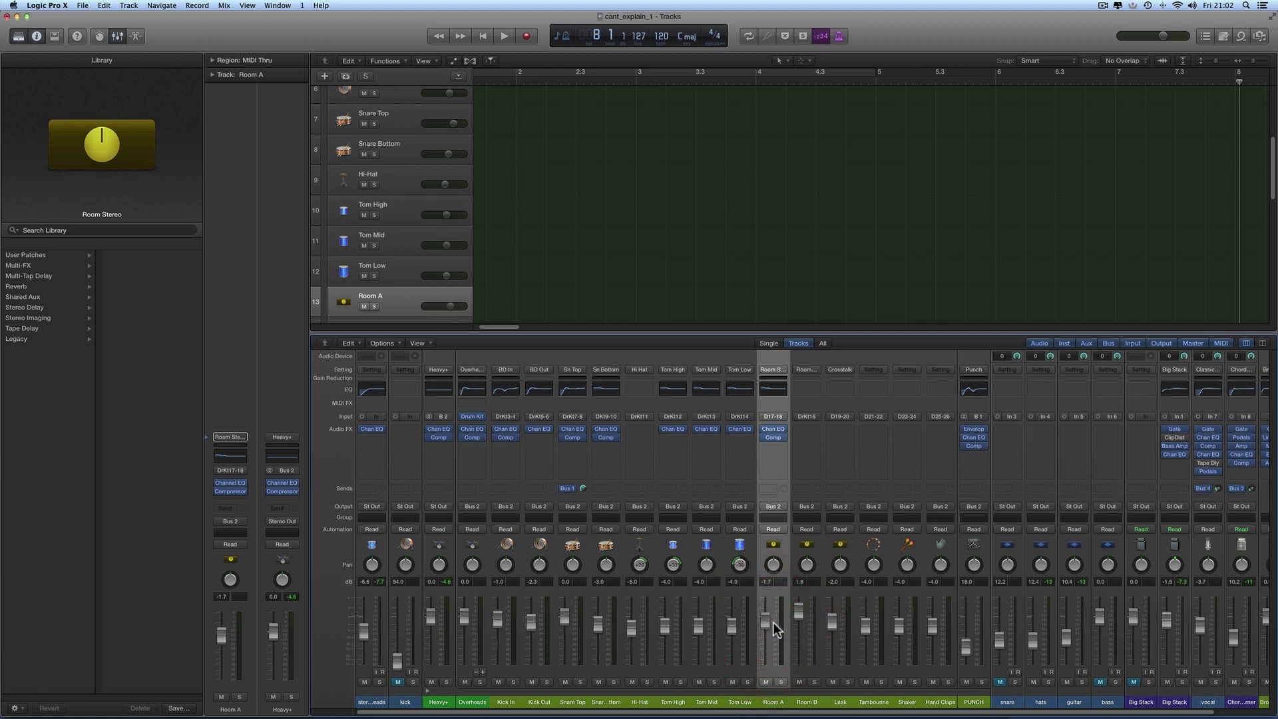
key(space)
drag(764, 622, 765, 688)
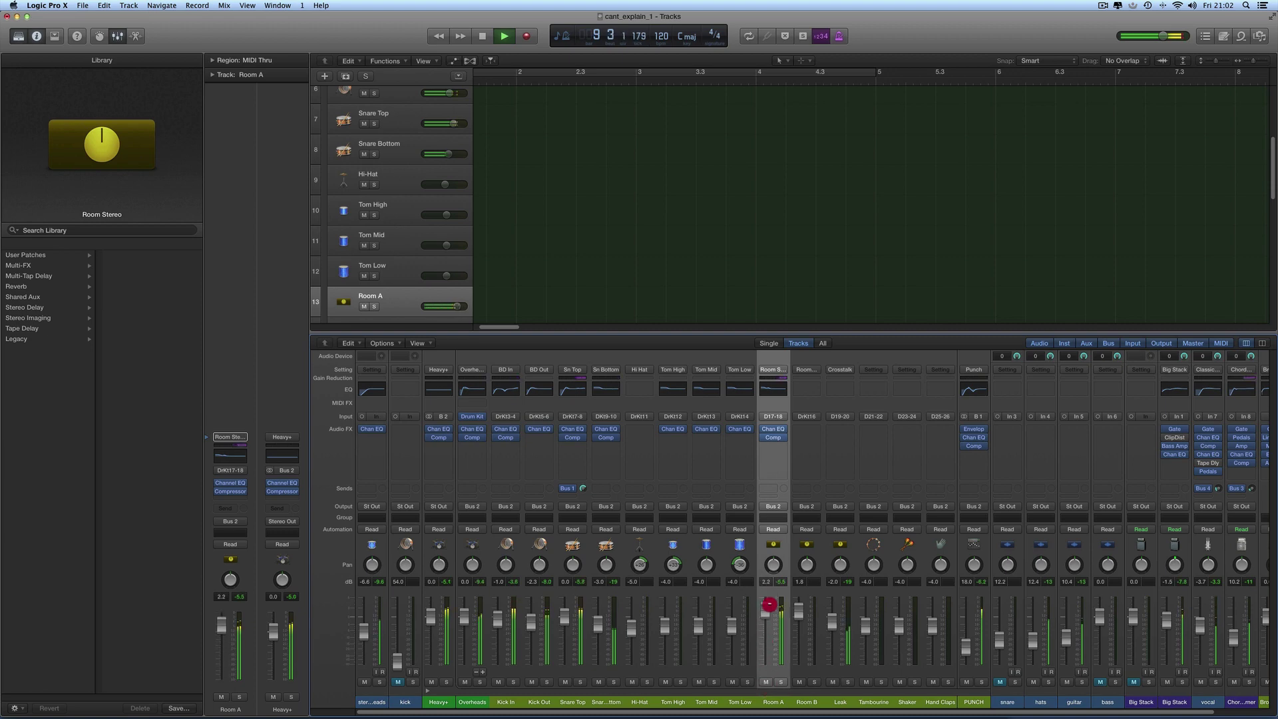
key(space)
drag(767, 616, 767, 617)
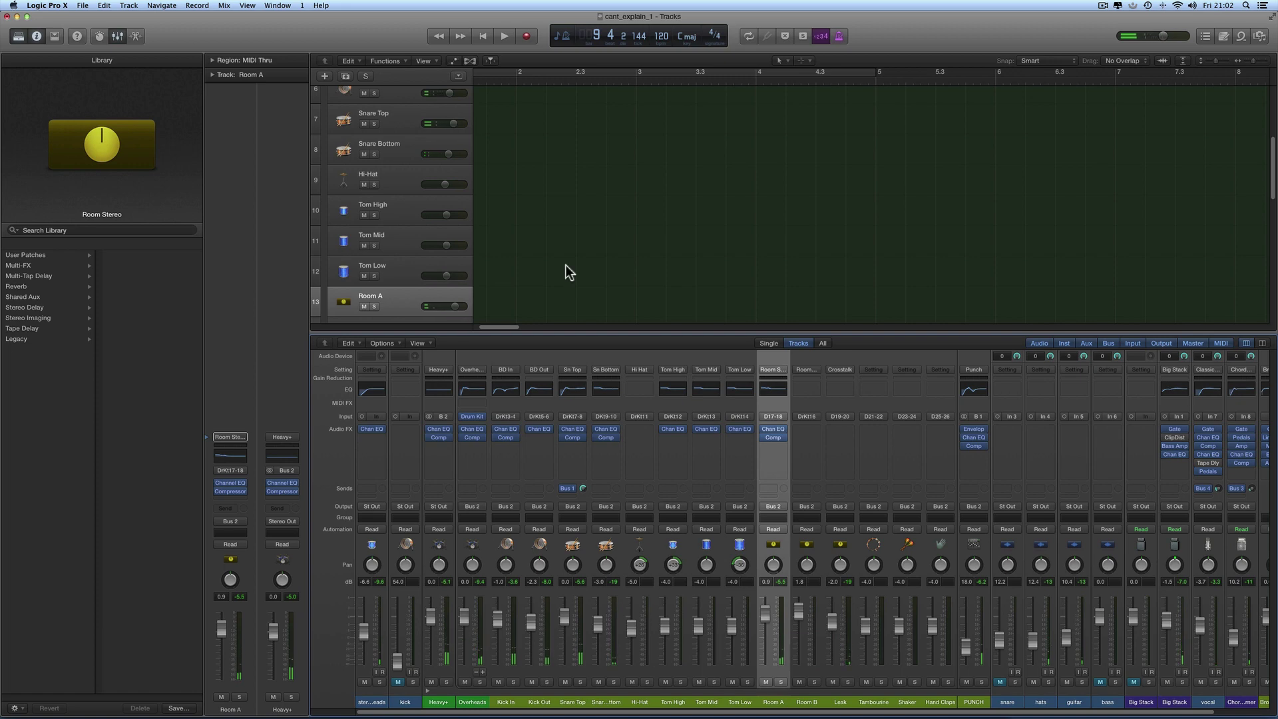
Close the mixer, collapse the Heavy+ drum stack and play the full mix.
click(119, 37)
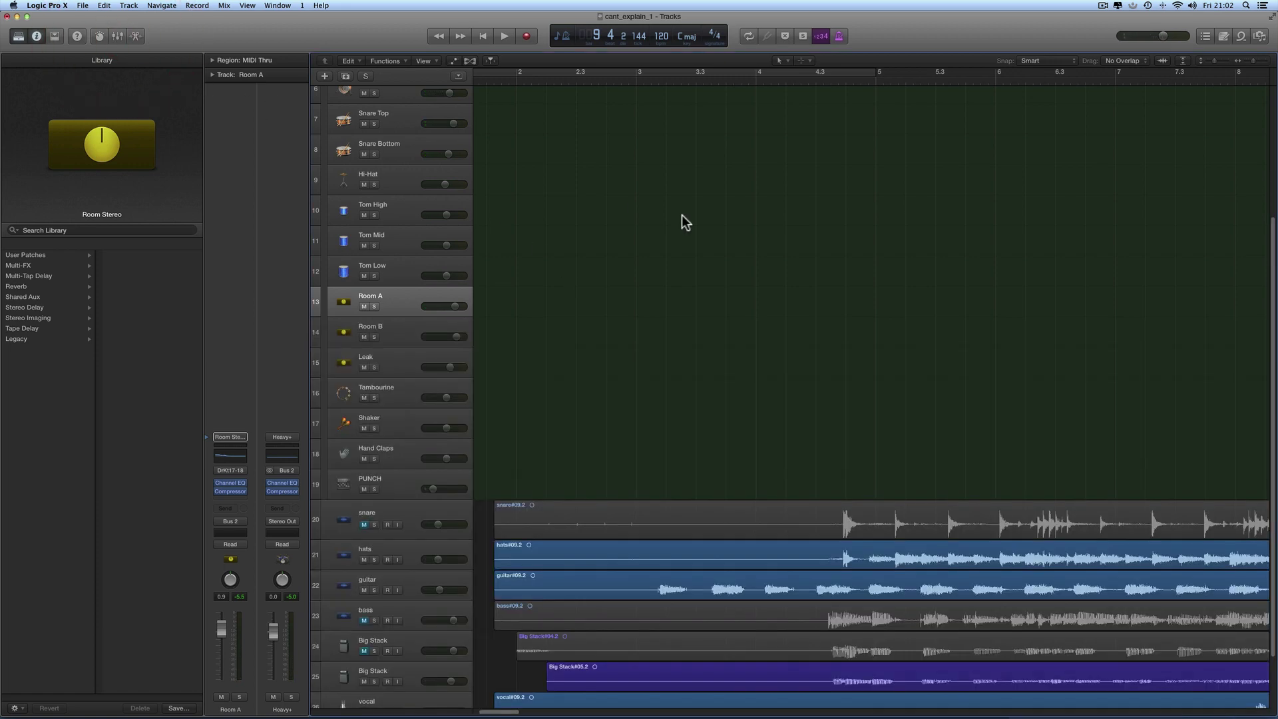
click(1272, 131)
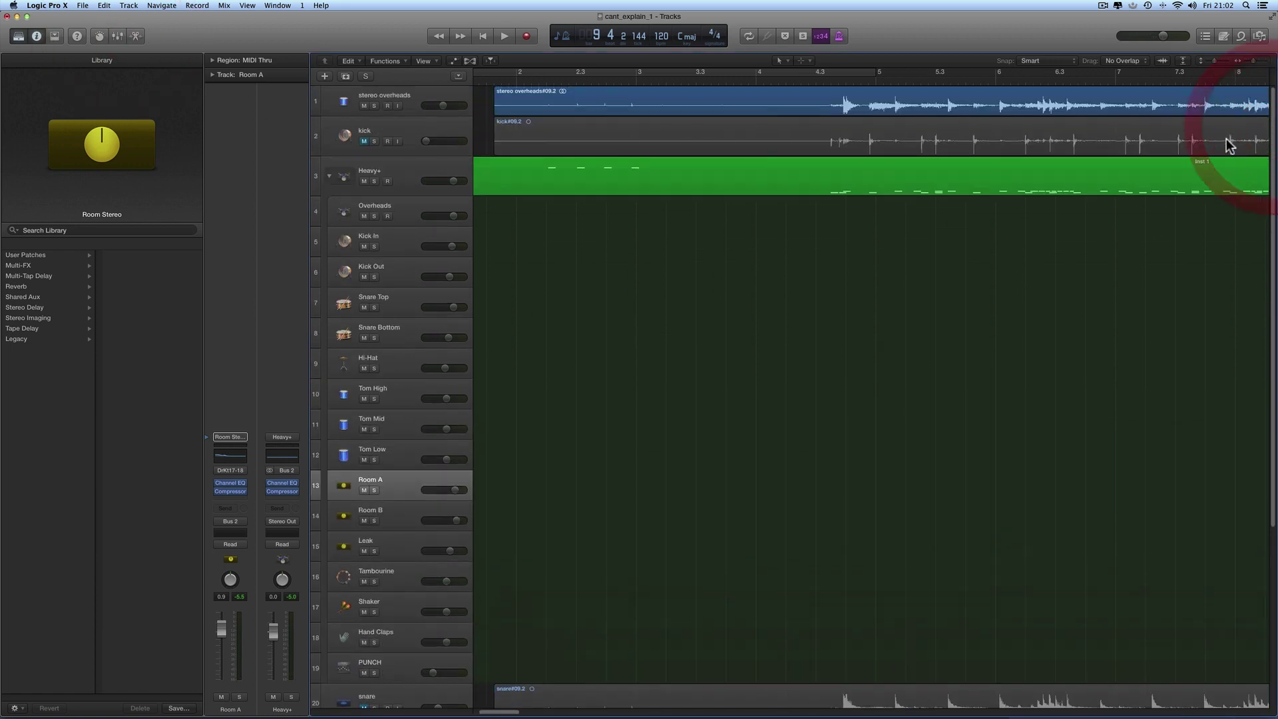
click(330, 179)
key(space)
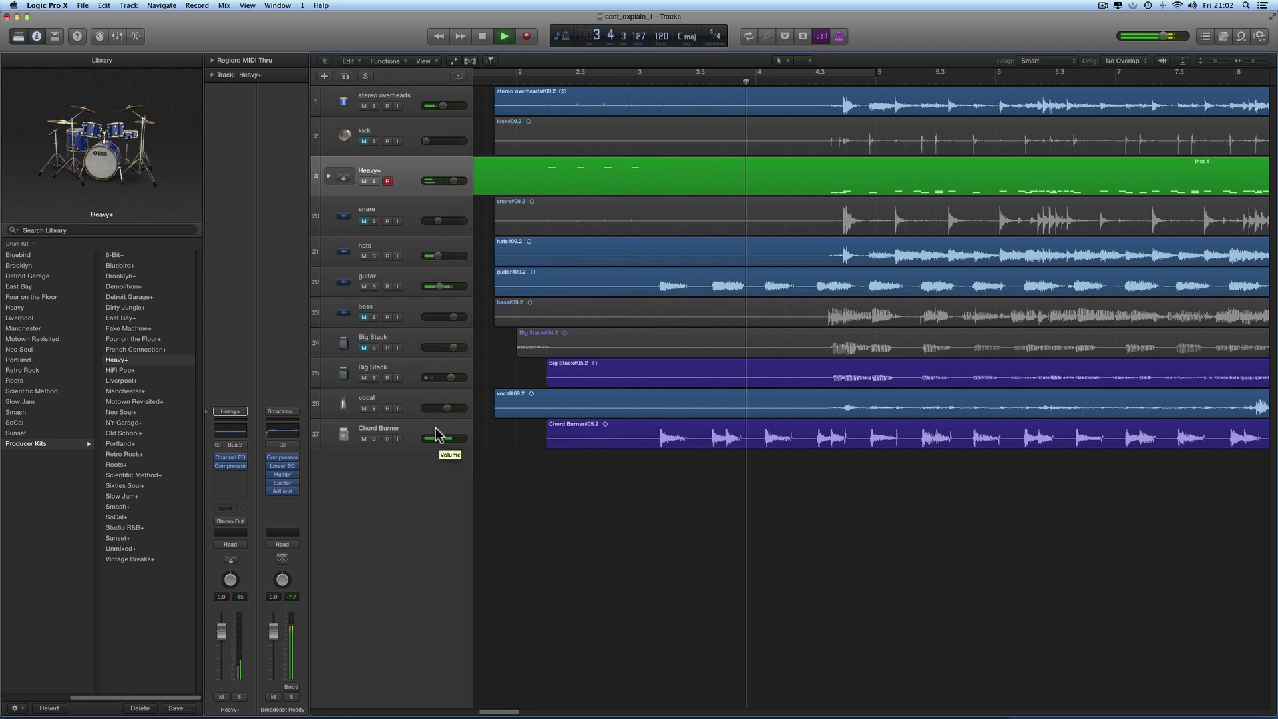
Turn down the reverb level and adjust the bass in the Chord Burner track's Amp Designer.
click(413, 429)
click(231, 470)
drag(230, 236, 229, 261)
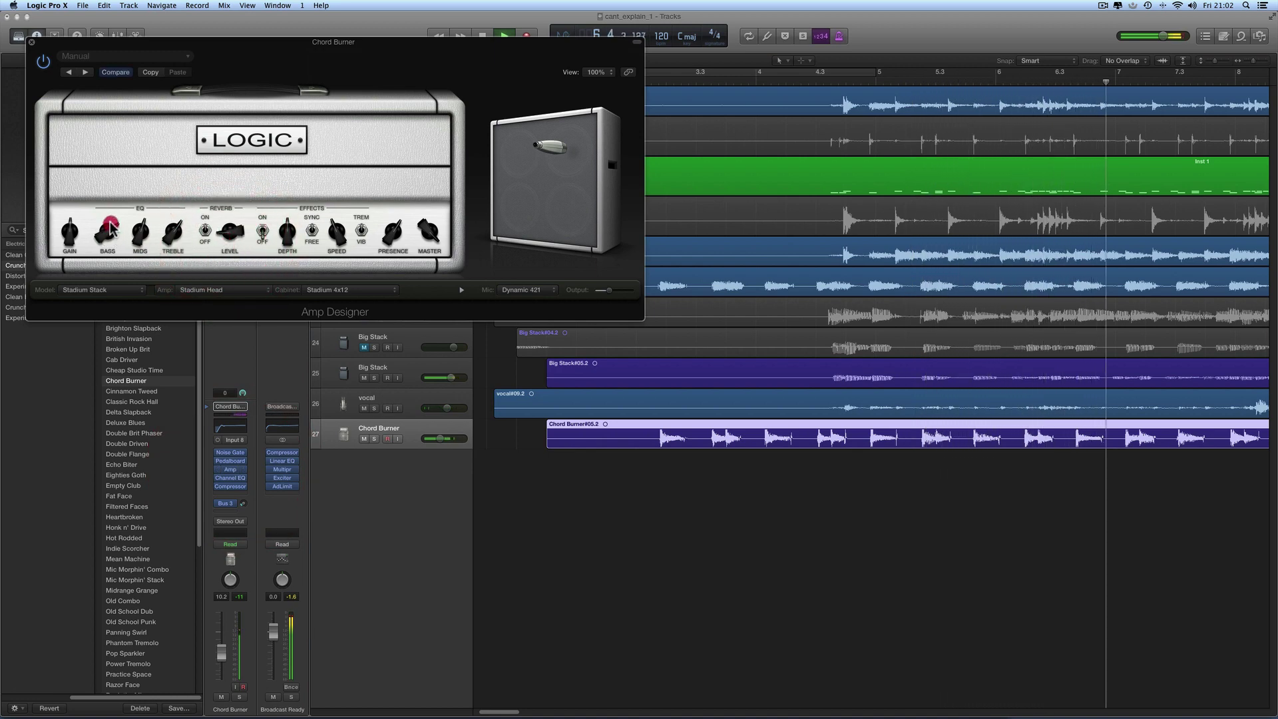
drag(111, 237, 146, 248)
click(30, 42)
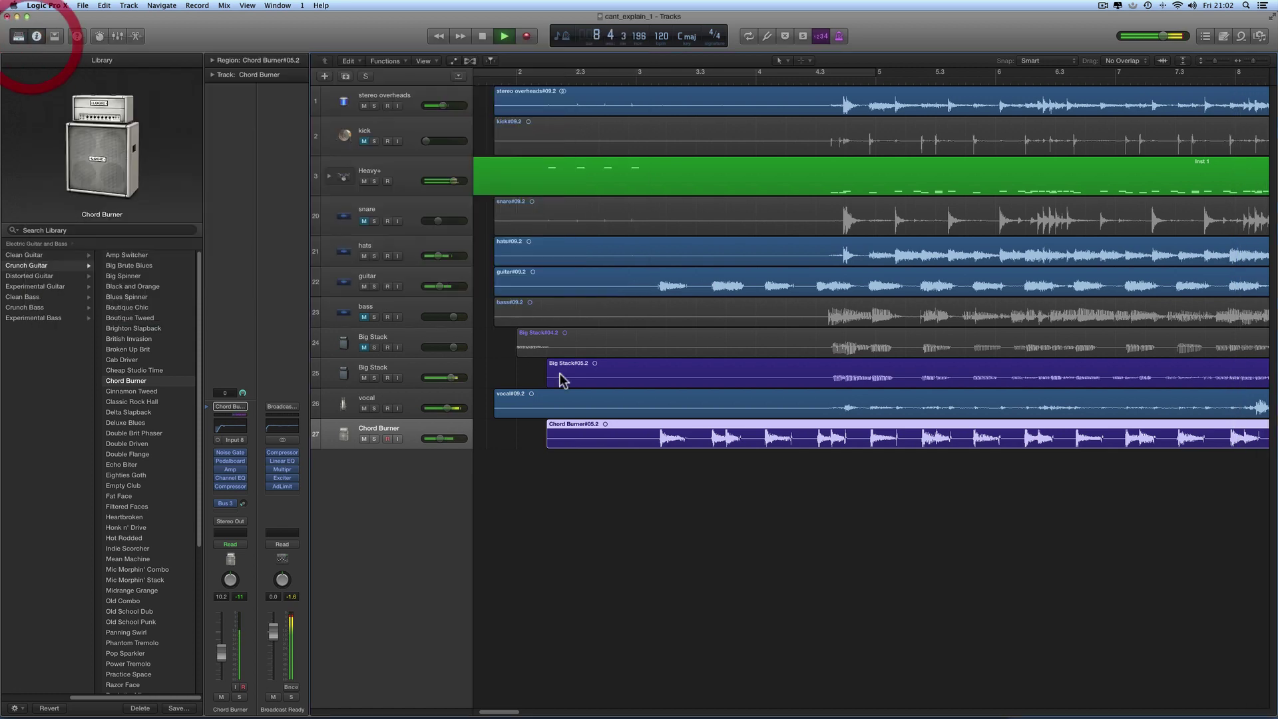
Let the view follow the playhead and examine the vocal track's Pedalboard effect.
click(490, 61)
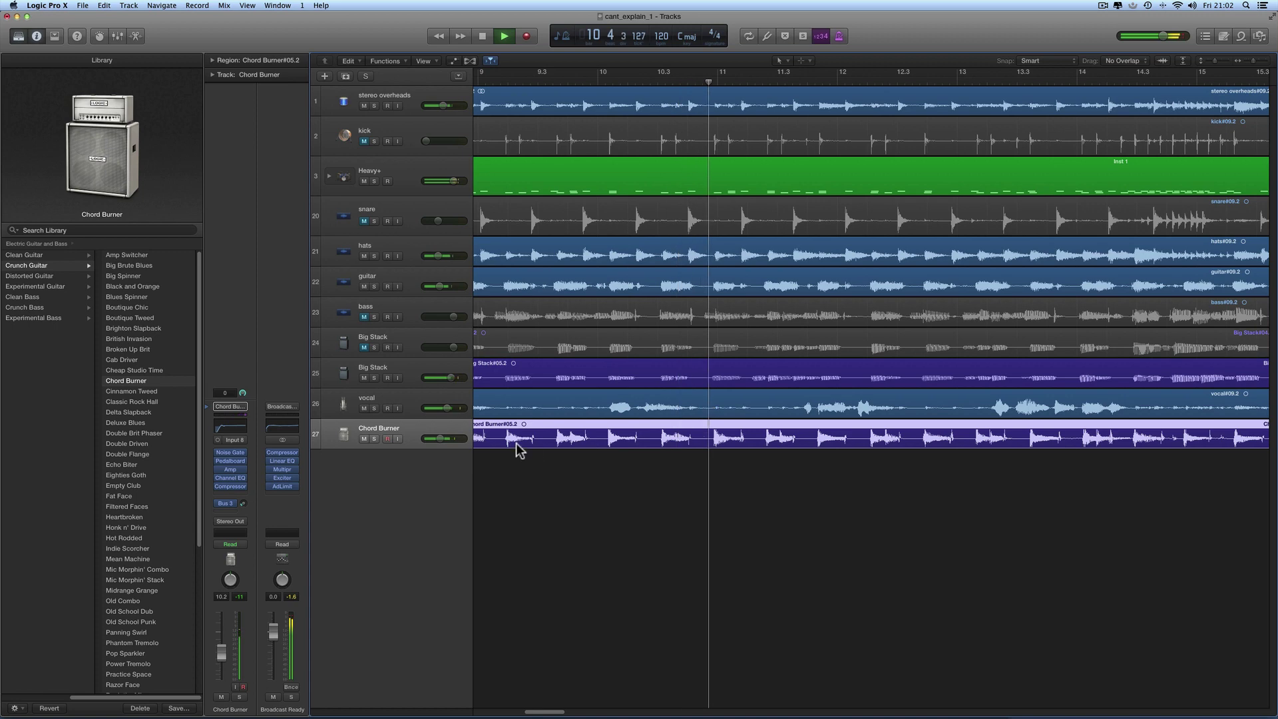
click(425, 400)
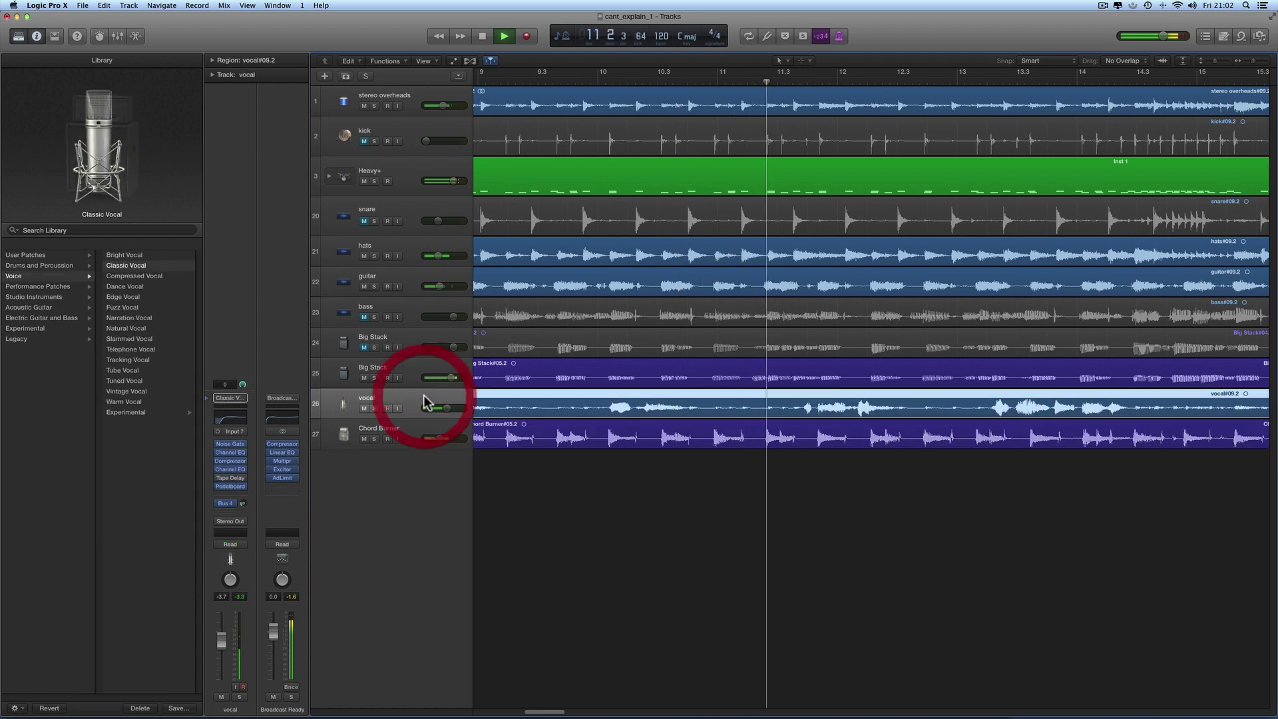
click(225, 485)
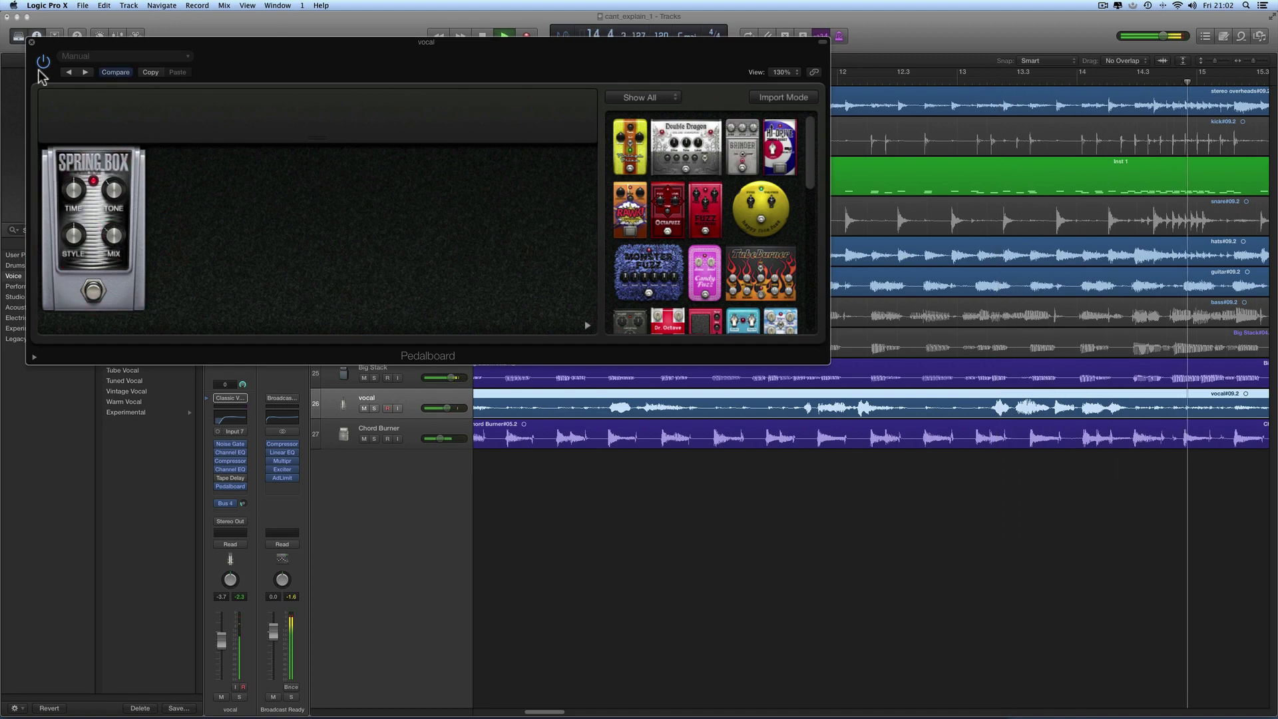
click(32, 42)
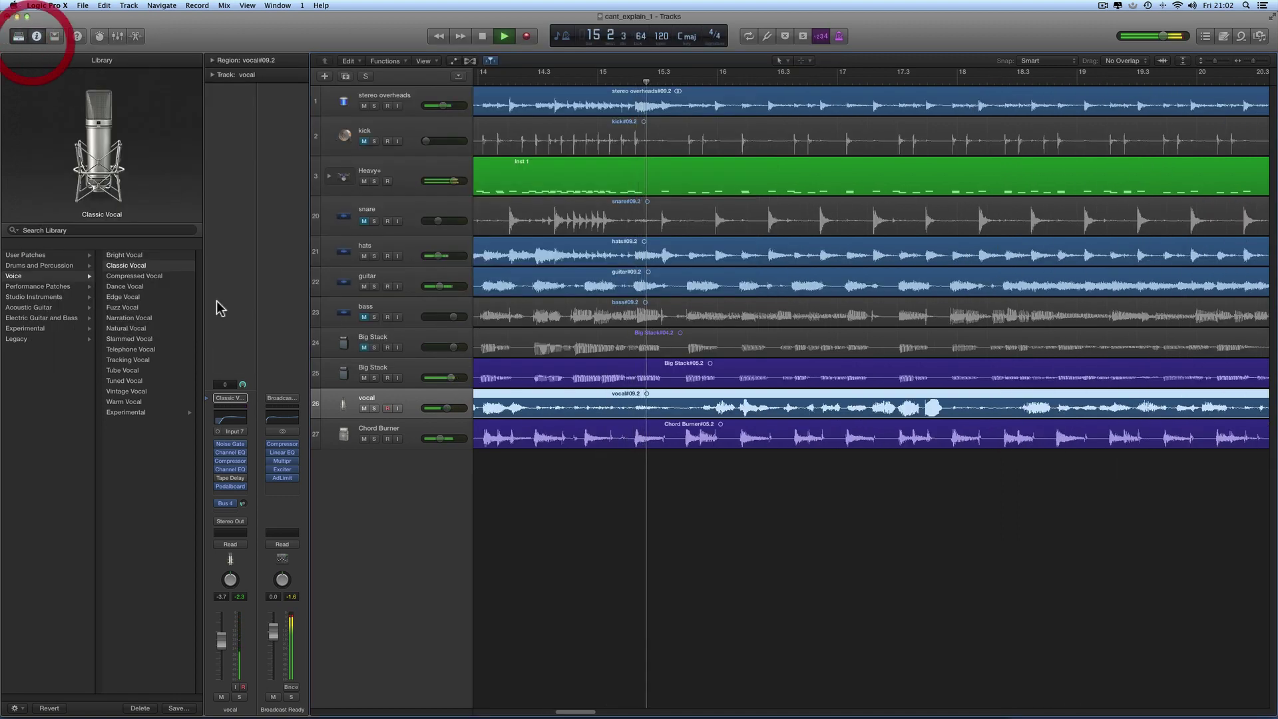
Enable the vocal's Tape Delay with an 8% wet level and raise the vocal volume to -2.7 dB.
click(231, 478)
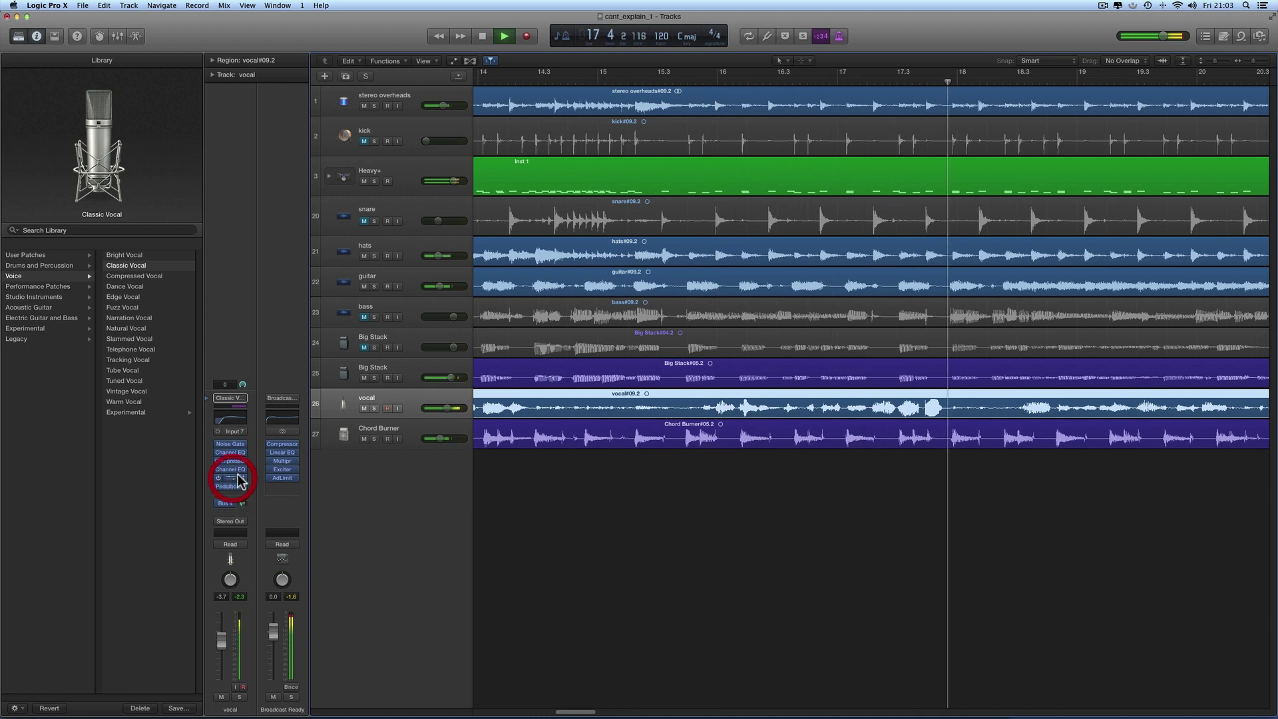
drag(379, 310, 378, 312)
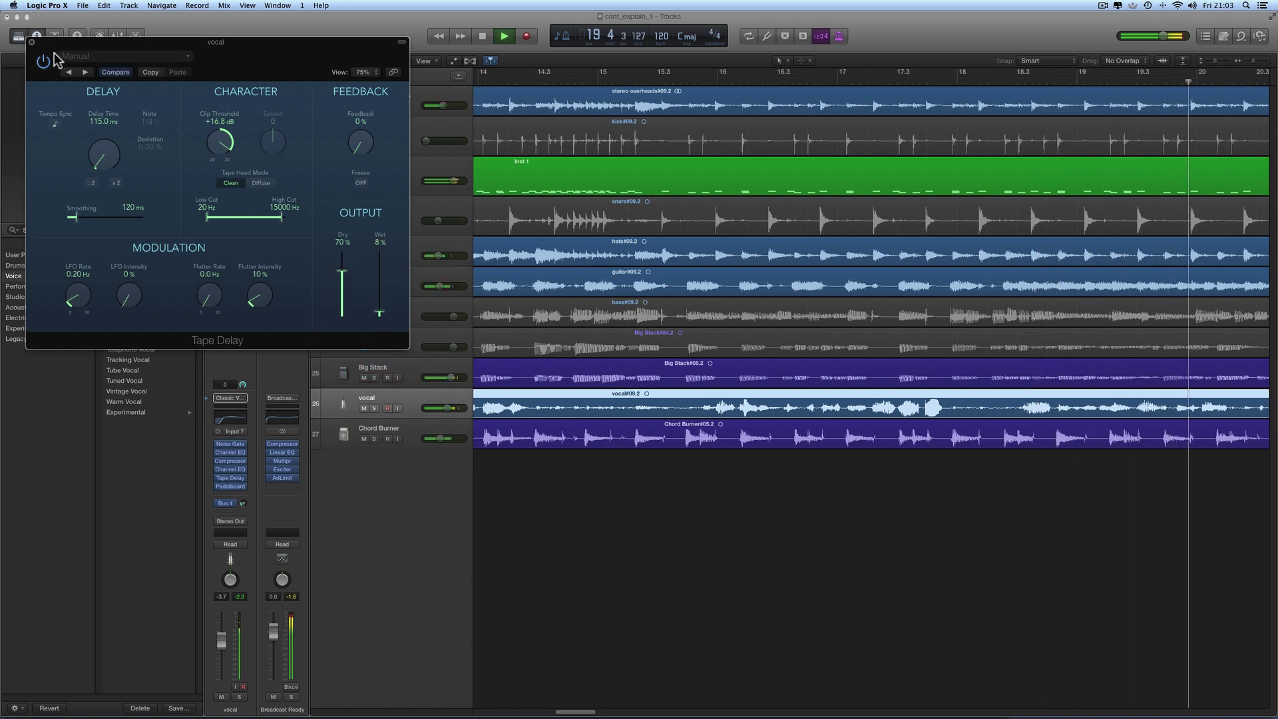
click(31, 42)
drag(442, 408, 447, 408)
Boost the fourth band of the vocal's Channel EQ by 10.5 dB at 162 Hz with a Q of 1.50.
click(223, 422)
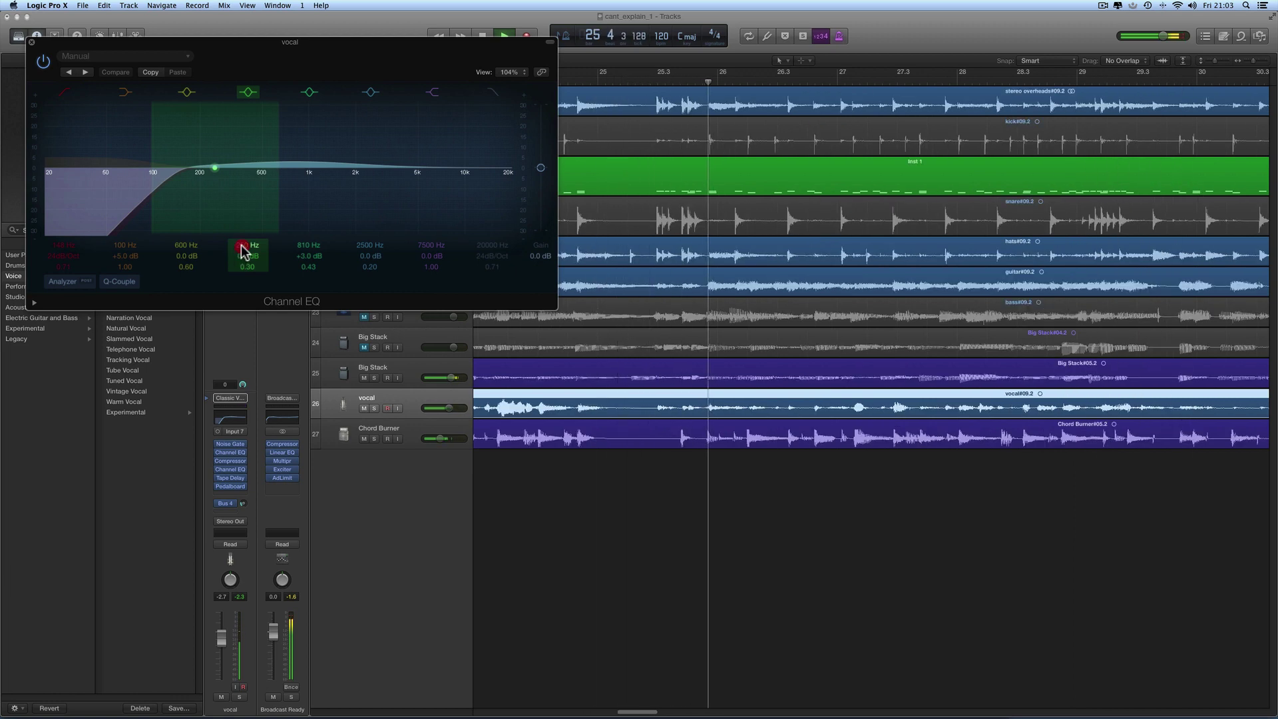
mouse_move(243, 252)
mouse_down()
mouse_move(243, 277)
mouse_move(247, 233)
mouse_up()
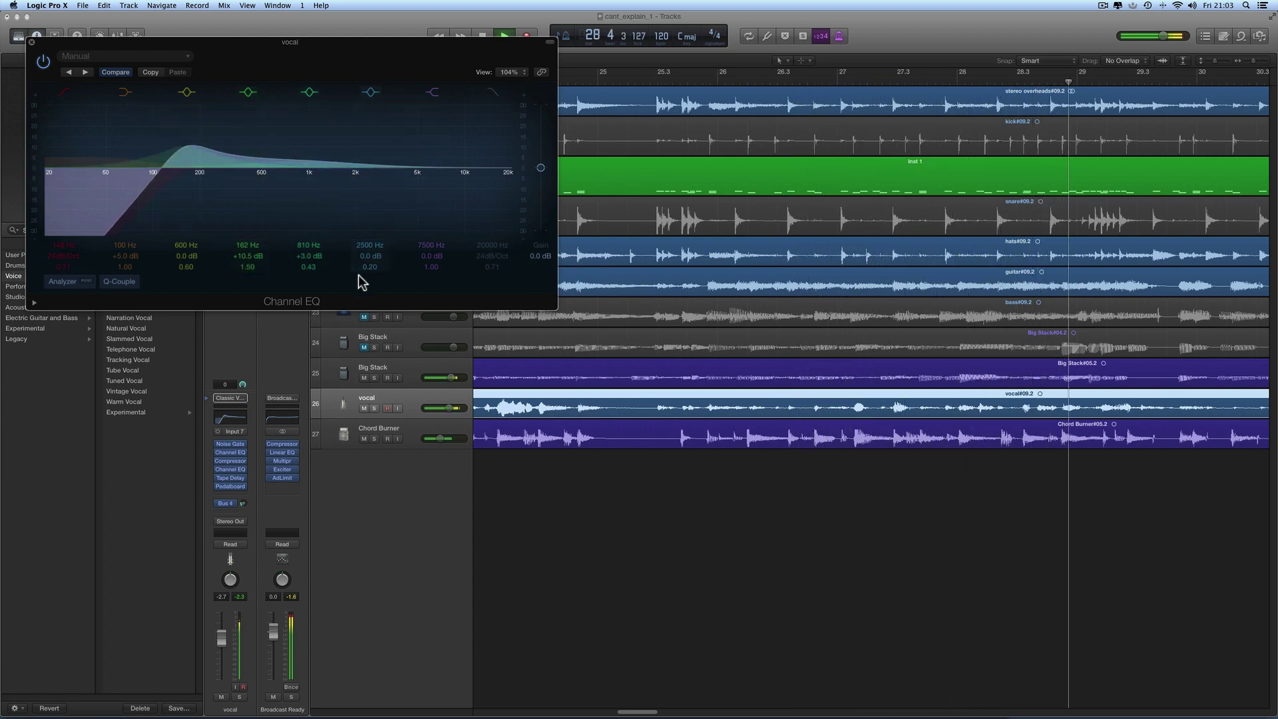
click(31, 42)
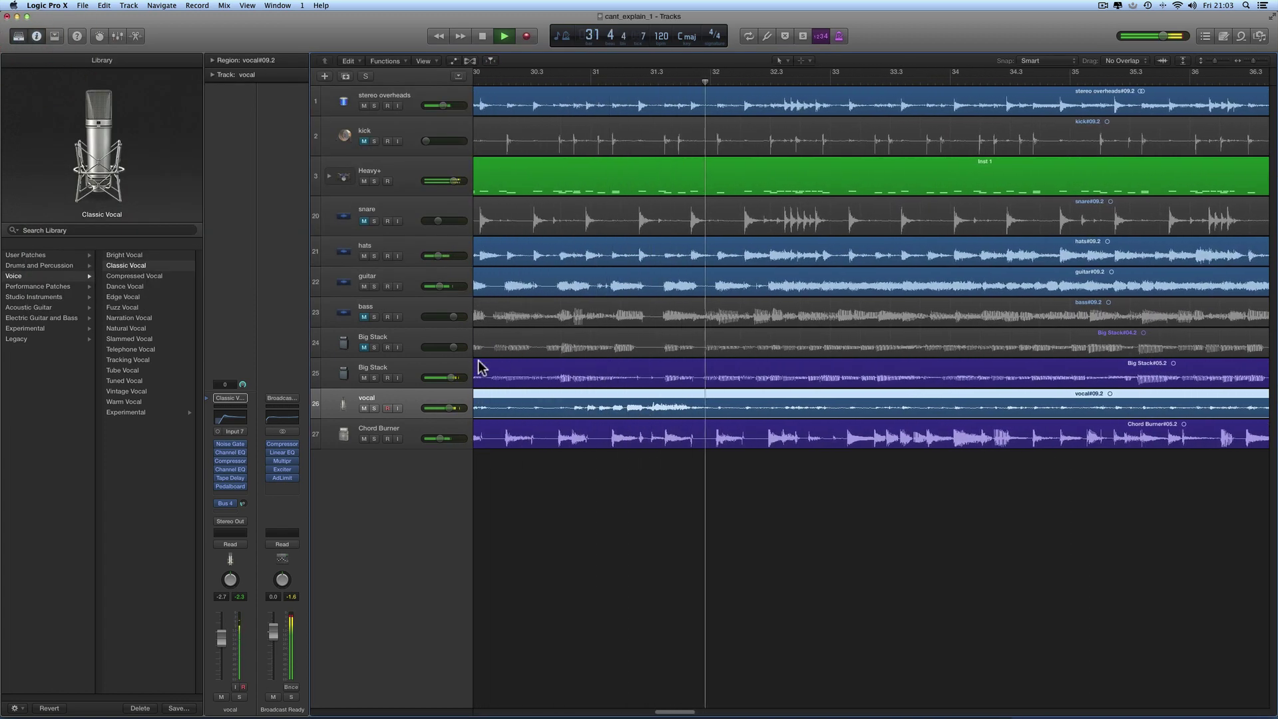
Stop playback and mute the active Big Stack, vocal, Chord Burner and guitar tracks, leaving only the drums audible.
key(space)
click(364, 377)
click(364, 408)
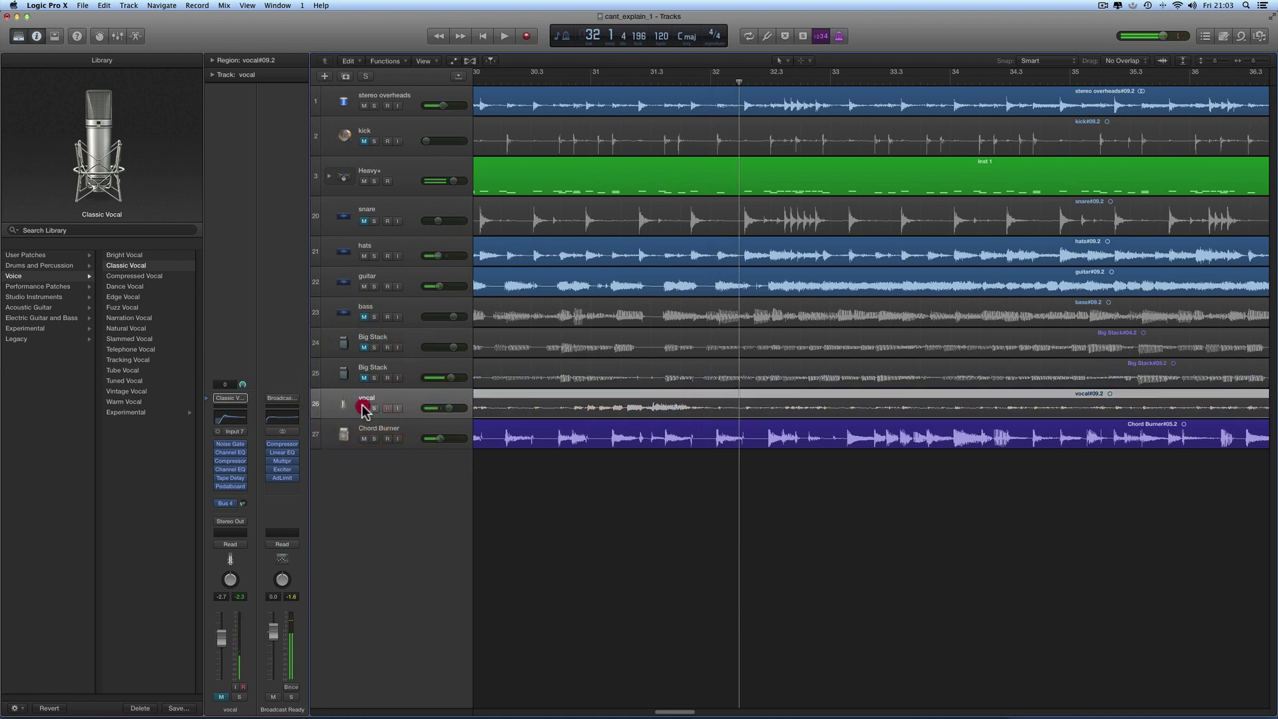
click(365, 439)
click(364, 287)
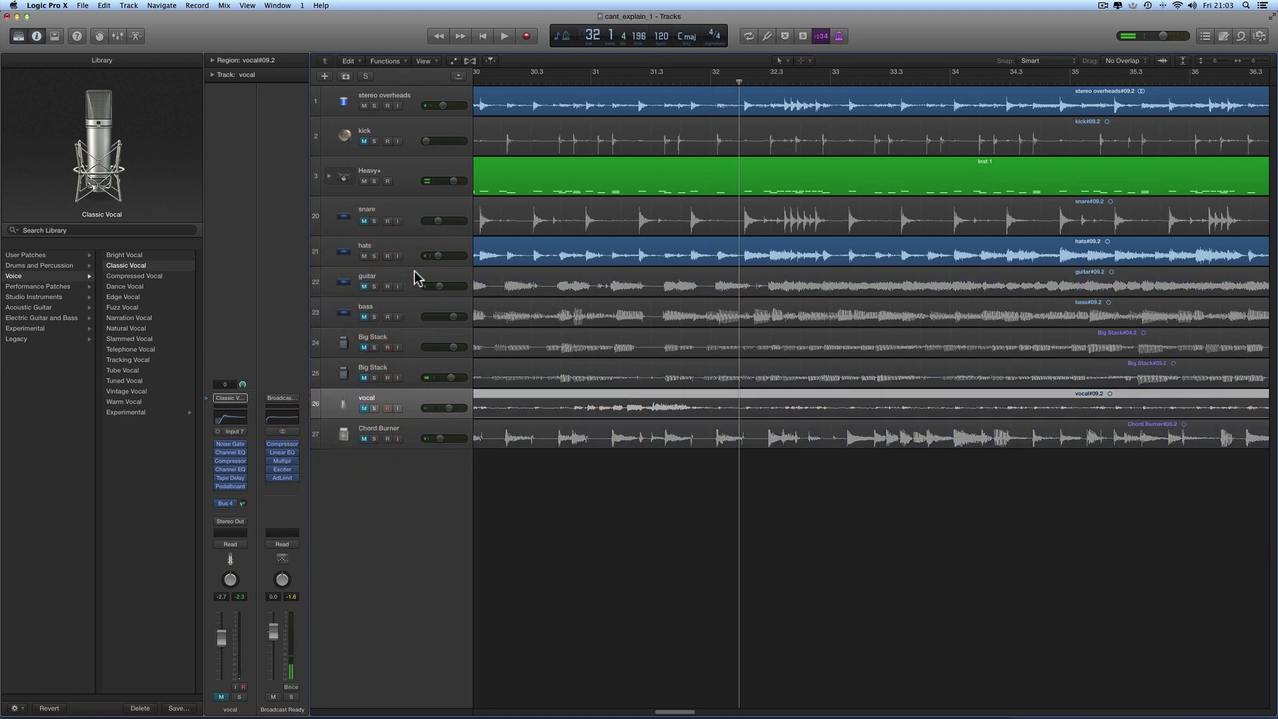
Return to the opening bars and play the Heavy+ kit together with only the overheads and hats.
scroll(414, 270, left, 5)
scroll(415, 270, left, 10)
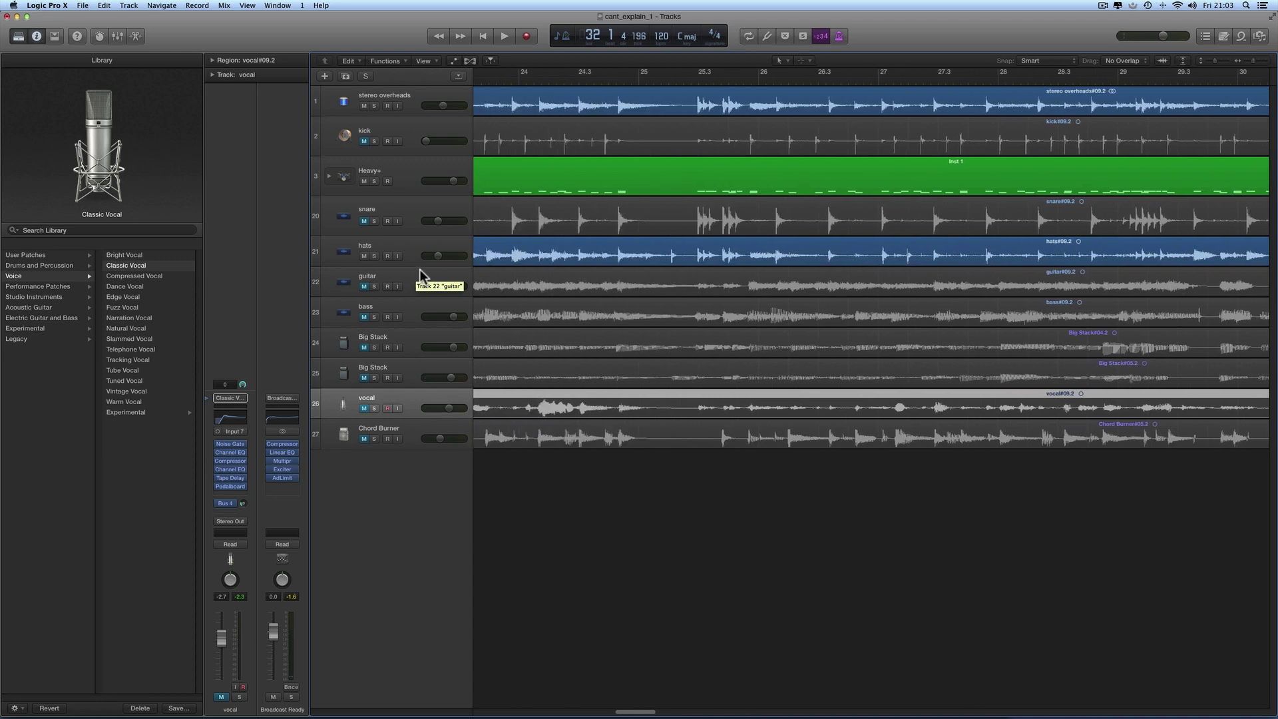
scroll(599, 177, left, 7)
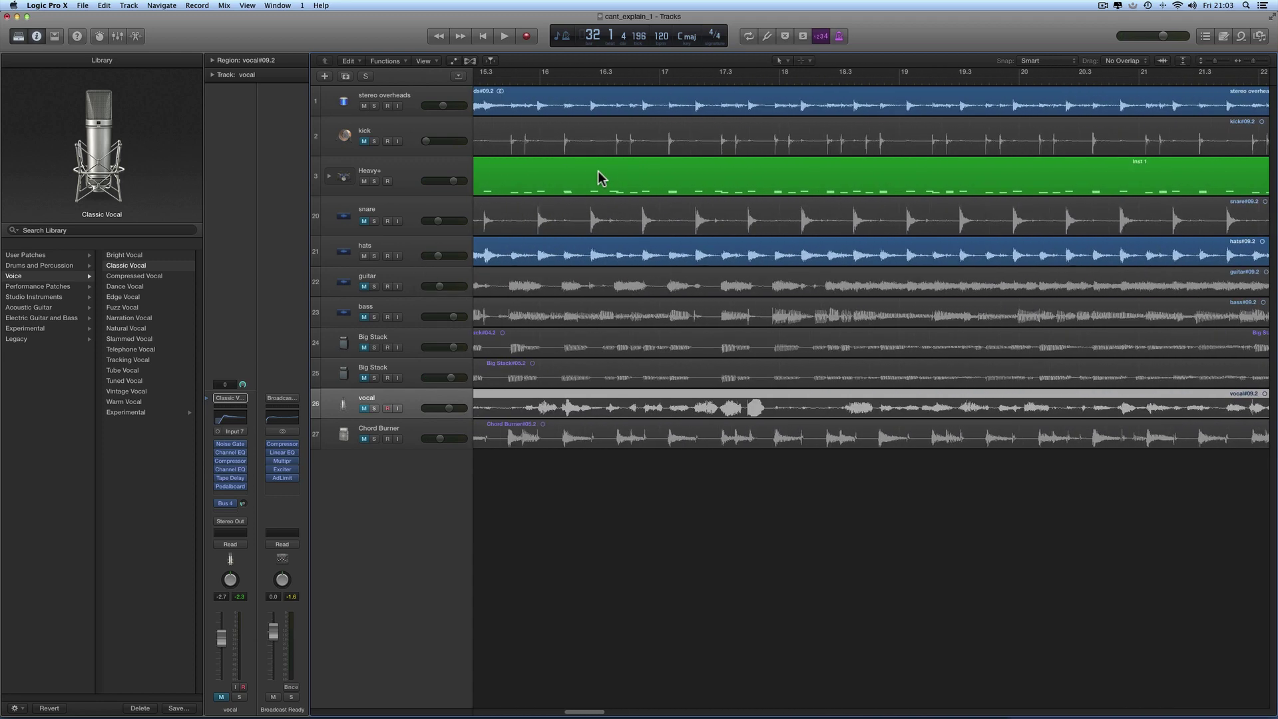
scroll(574, 183, left, 10)
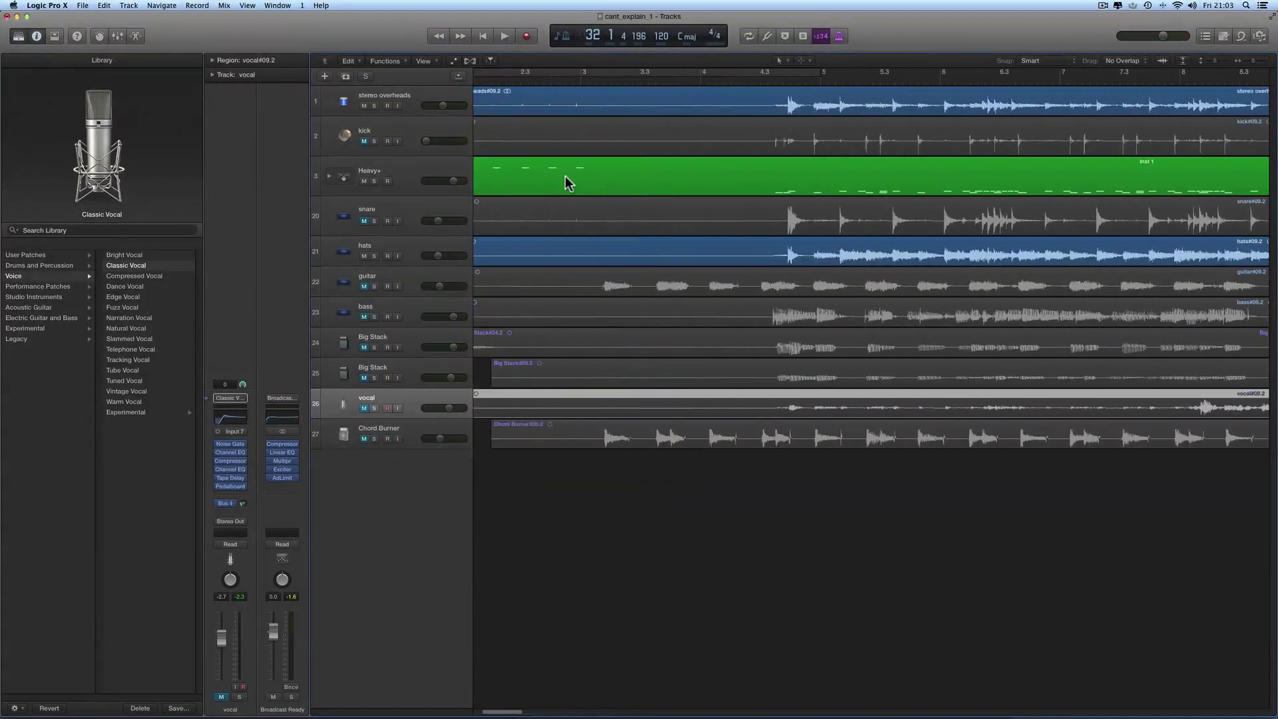
key(space)
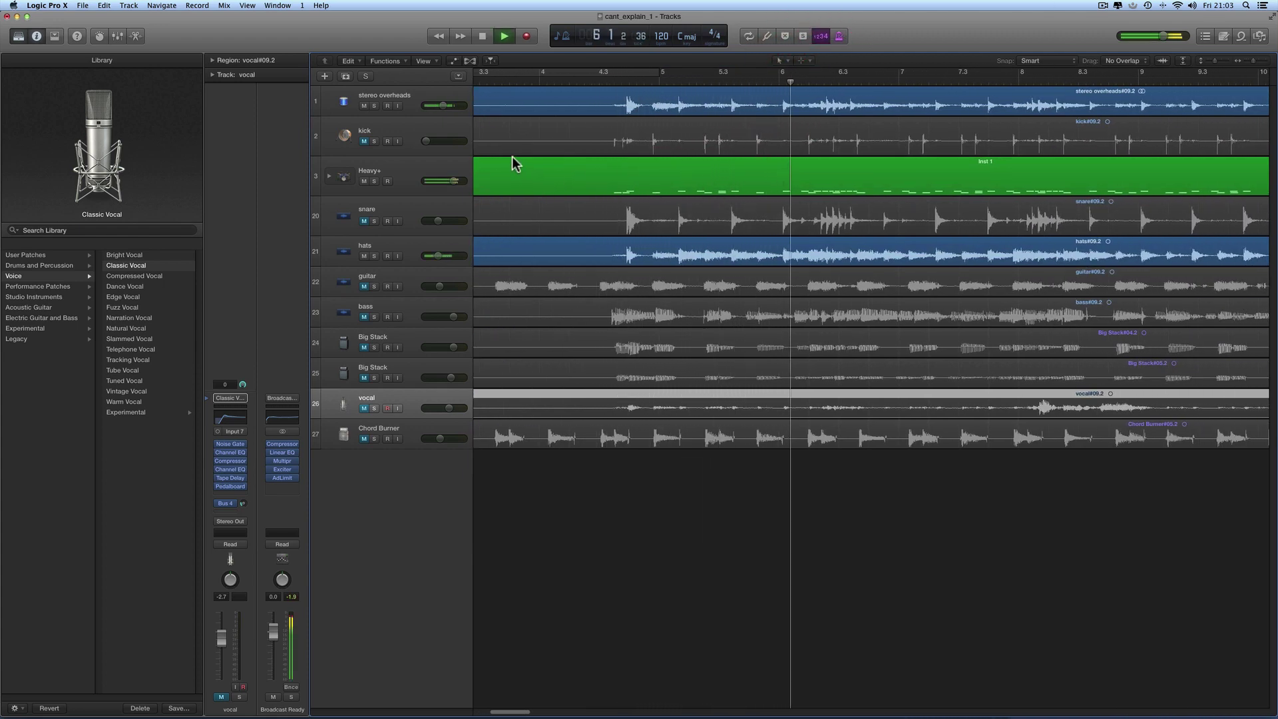
key(space)
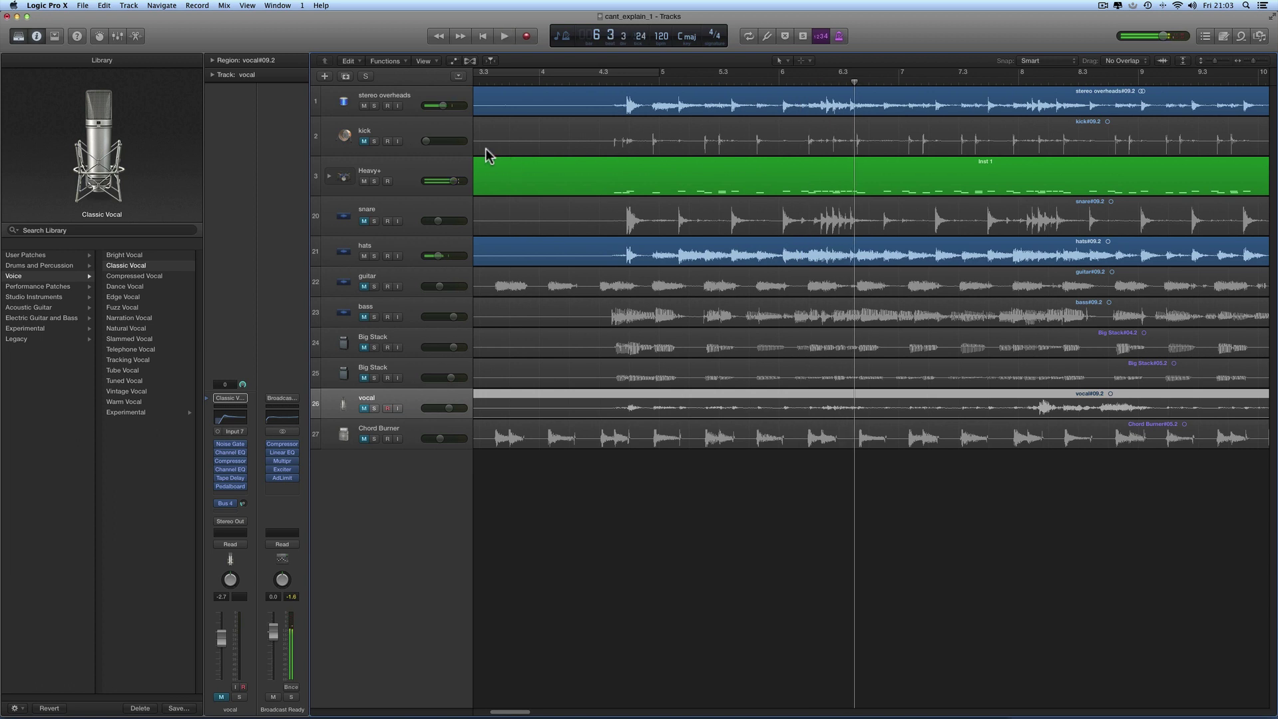
Load the Motown Revisited+ producer kit on the drum replacement track and audition it from the middle of bar 4.
click(403, 175)
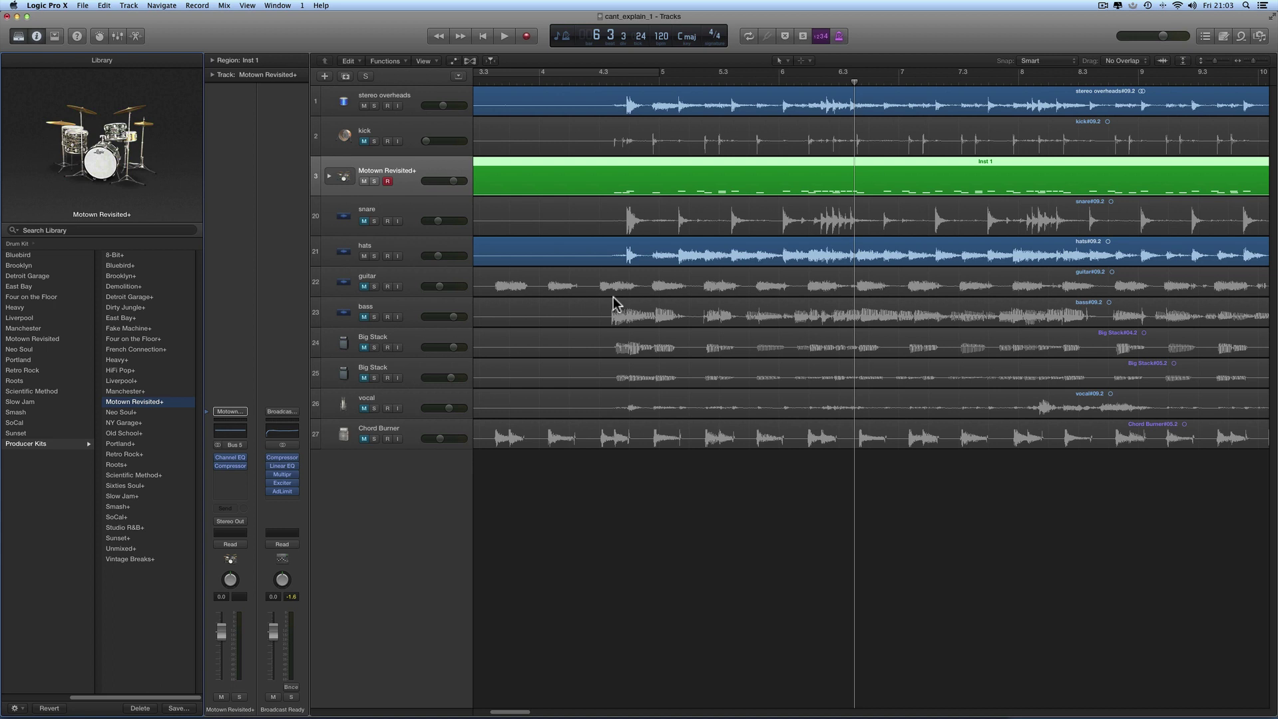
click(599, 73)
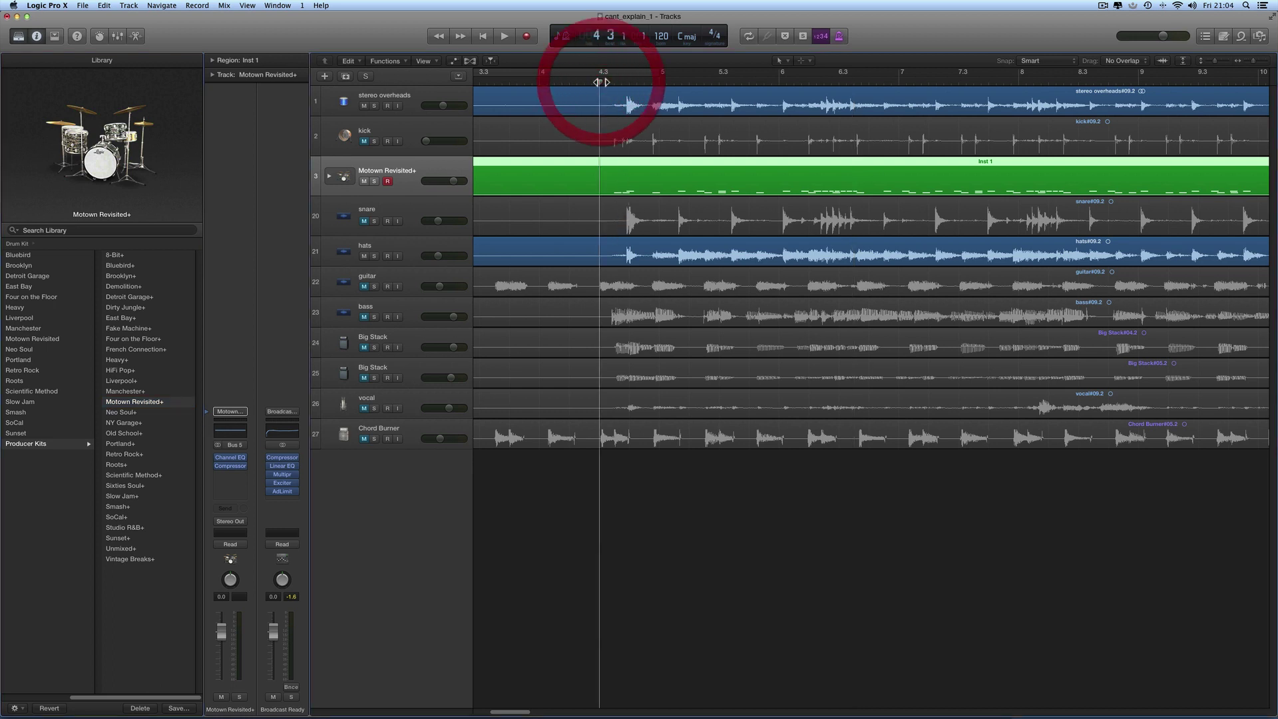
key(space)
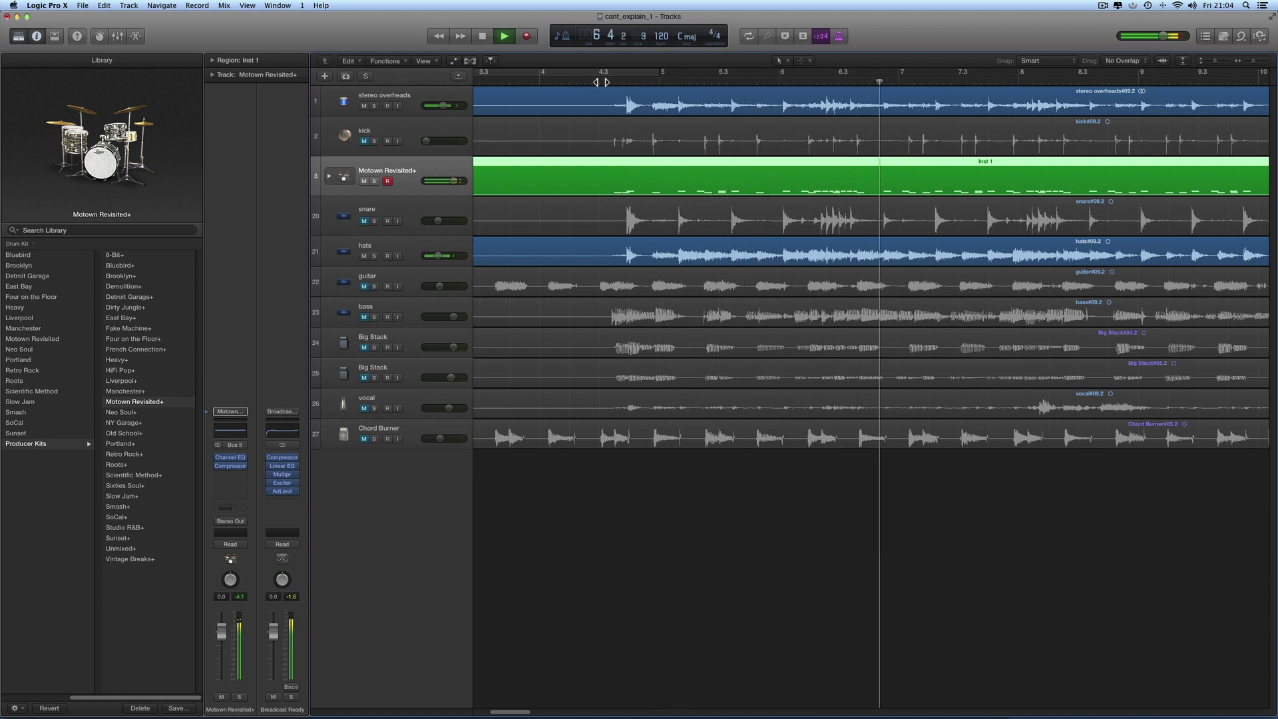
key(space)
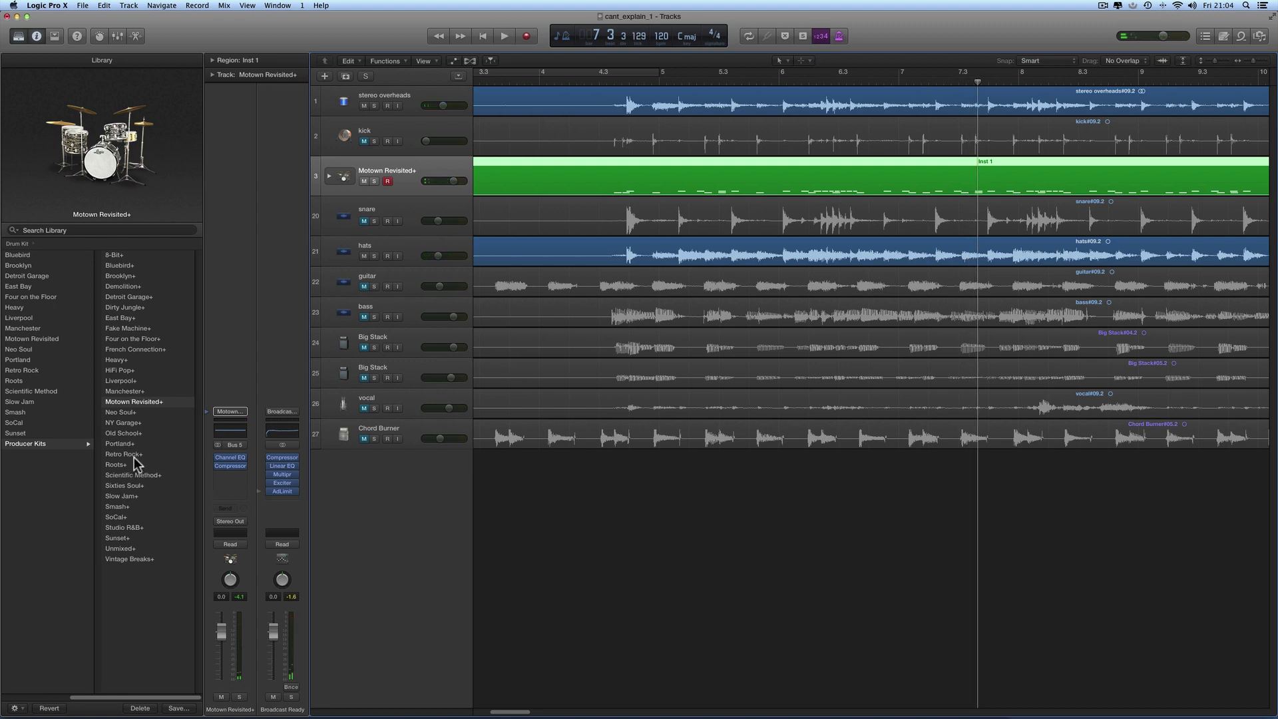
Swap the drum replacement track to the Portland+ producer kit and audition it from the middle of bar 4.
click(588, 85)
key(space)
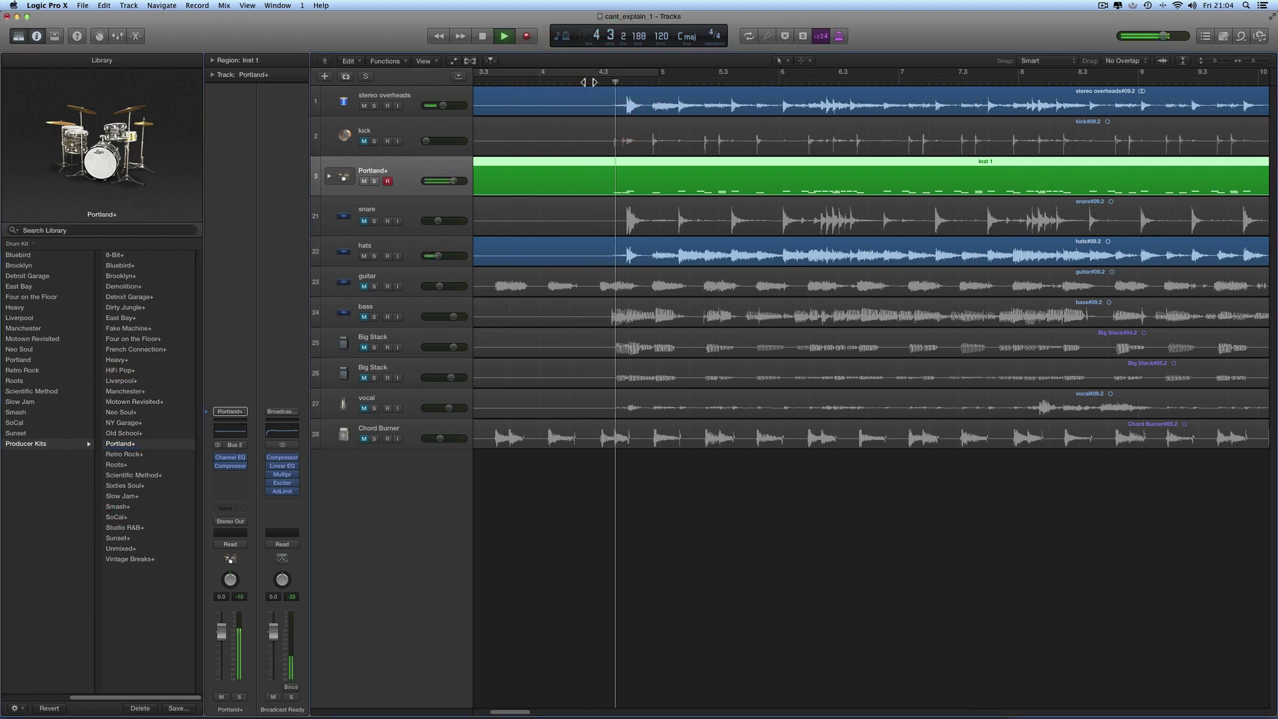
key(space)
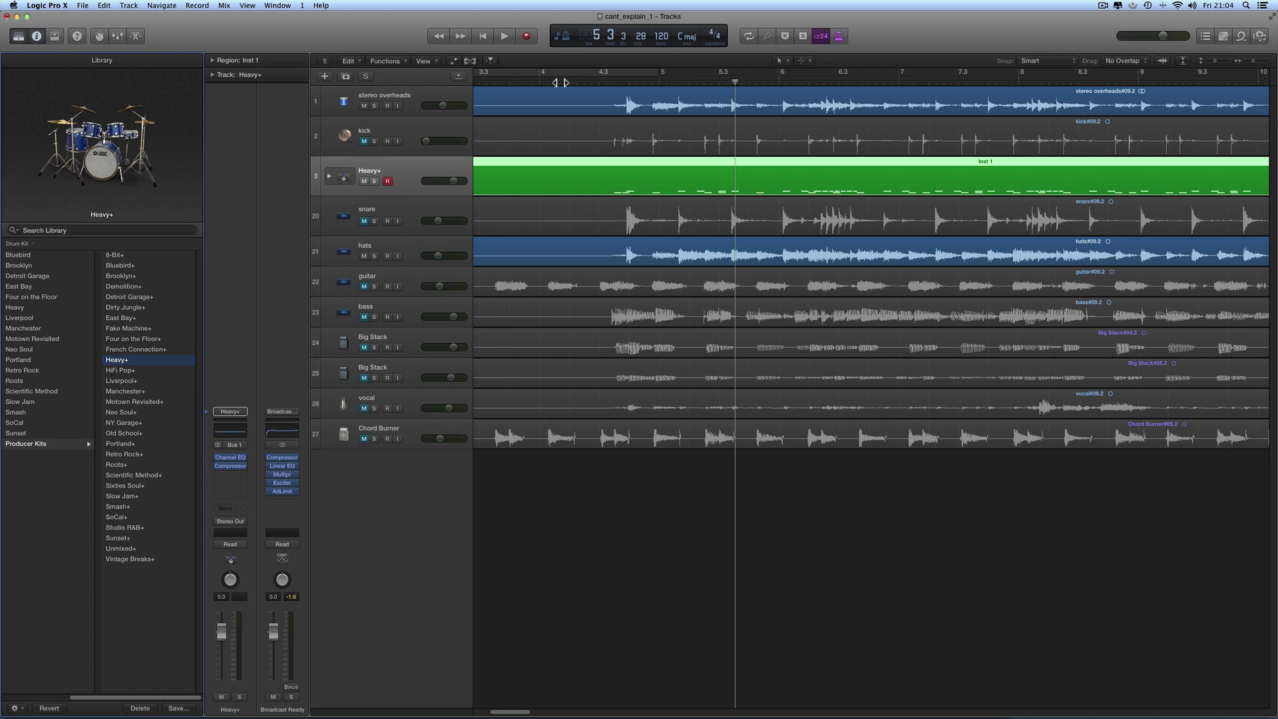
With the Heavy+ kit restored, play from bar 4, lower the hats slightly and raise the stereo overheads to -0.1 dB.
click(541, 81)
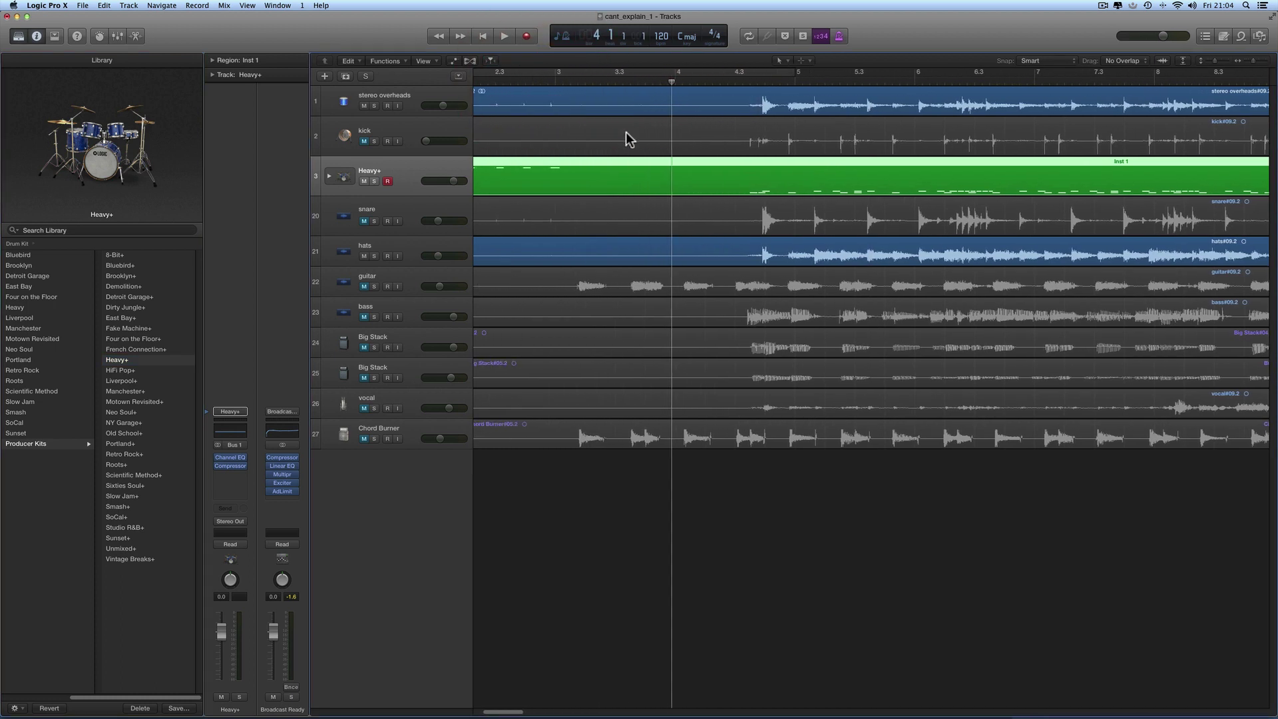
key(space)
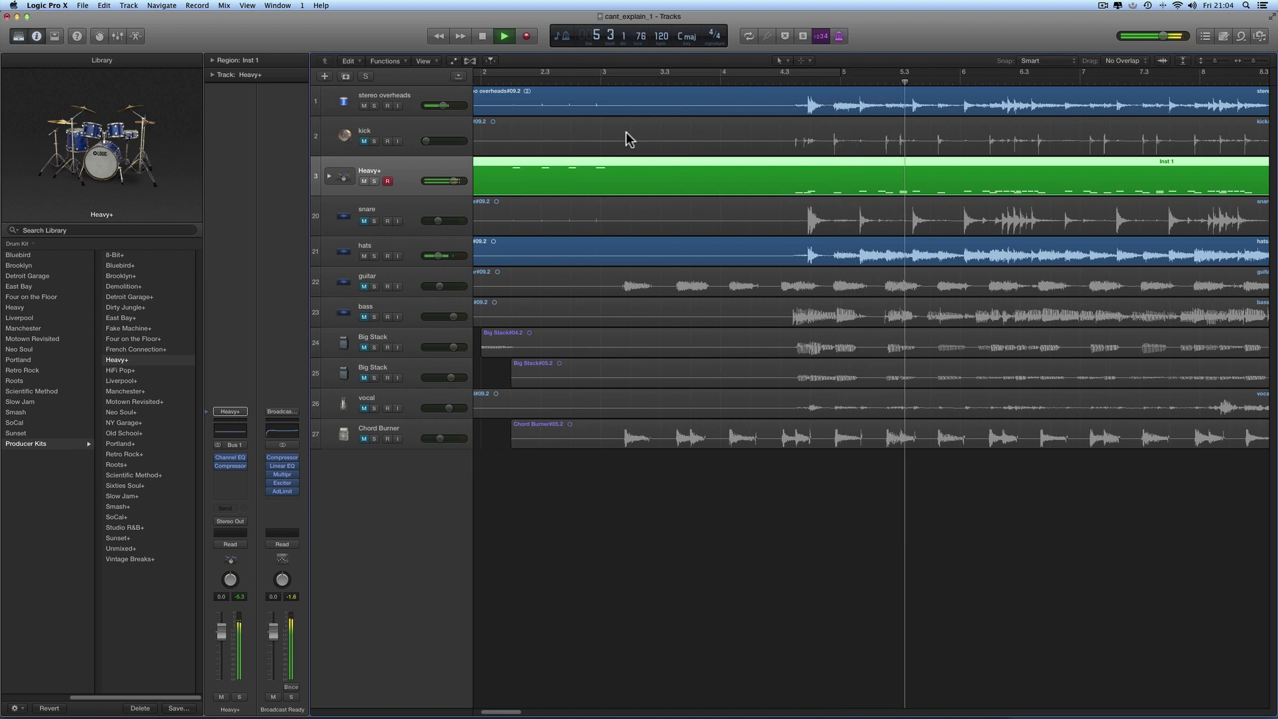
drag(436, 260, 434, 258)
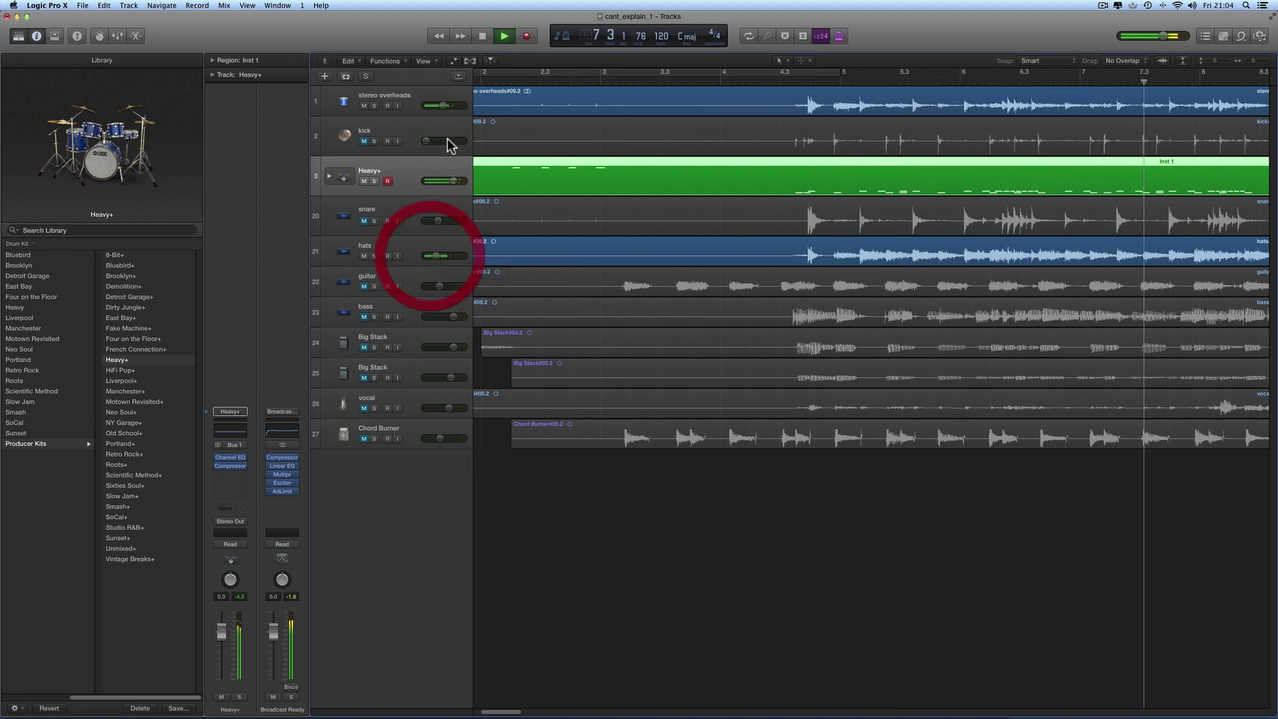
drag(445, 105, 470, 106)
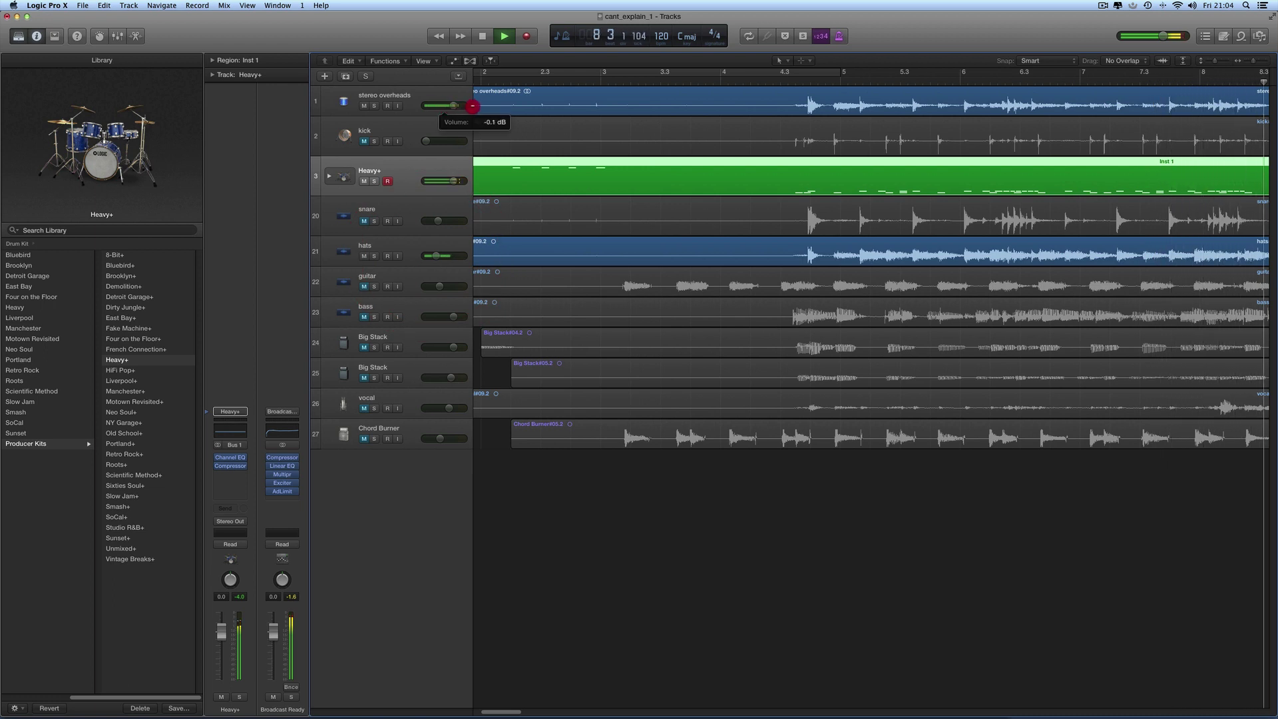